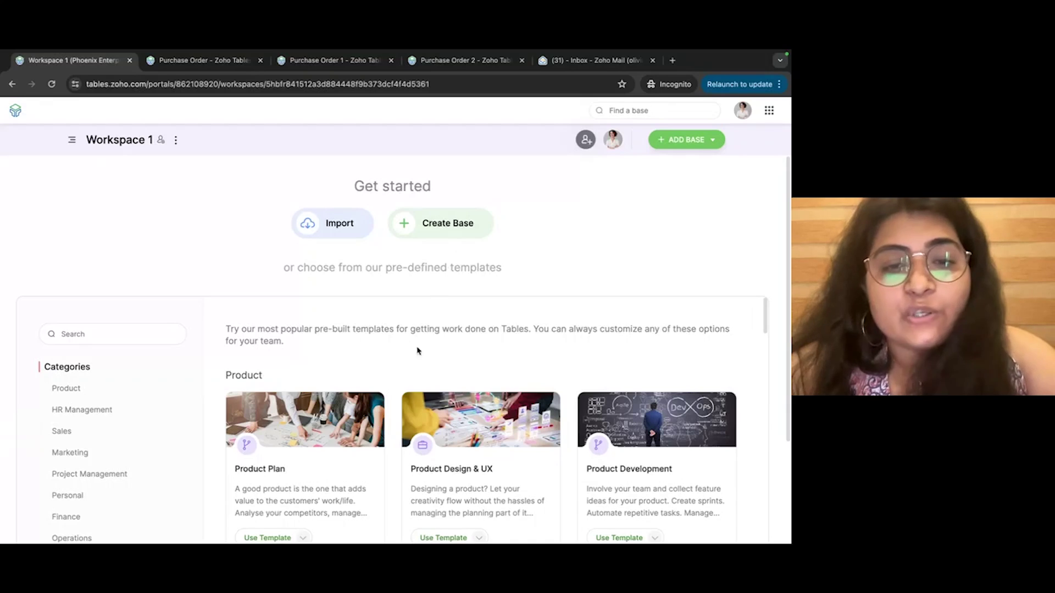
# Look through the predefined templates offered for the new workspace, starting with the Product category.
pyautogui.scroll(-3, 410, 369)
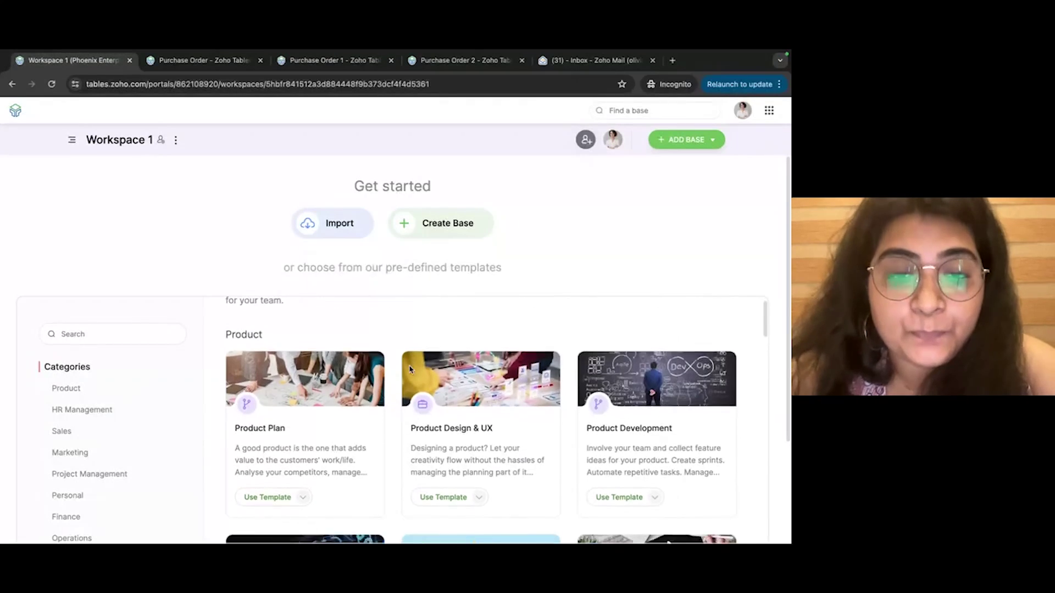
pyautogui.scroll(-5, 410, 370)
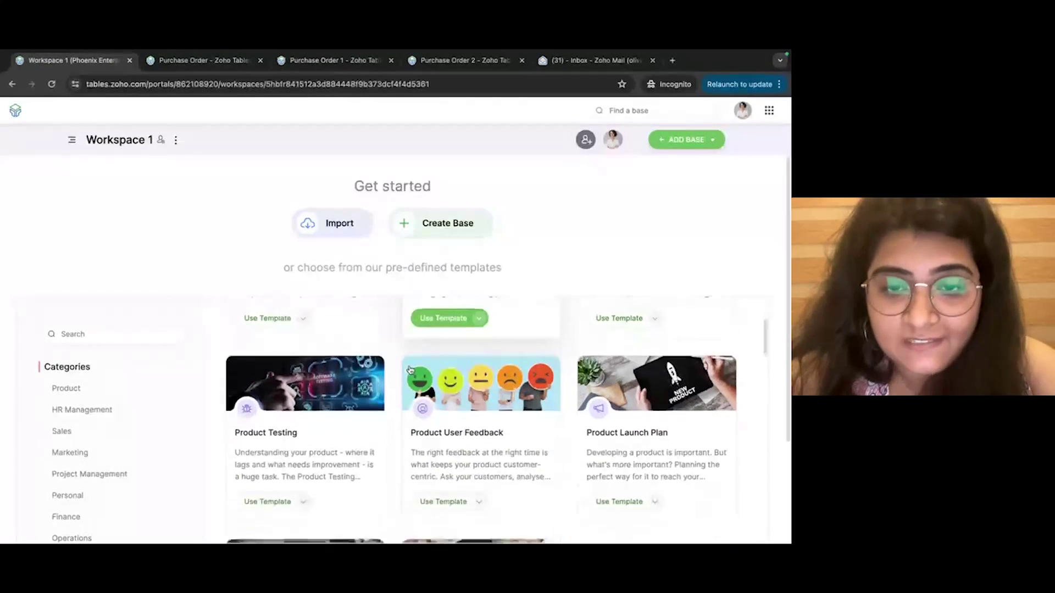
pyautogui.scroll(8, 410, 370)
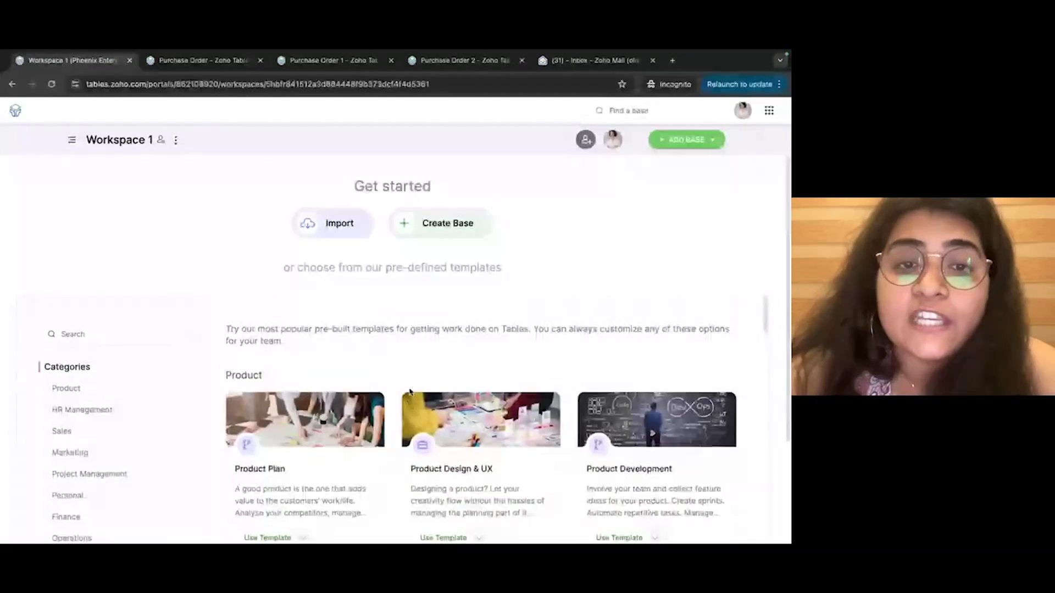
# Review the file import sources and the available ways to add a base to Workspace 1.
pyautogui.click(328, 224)
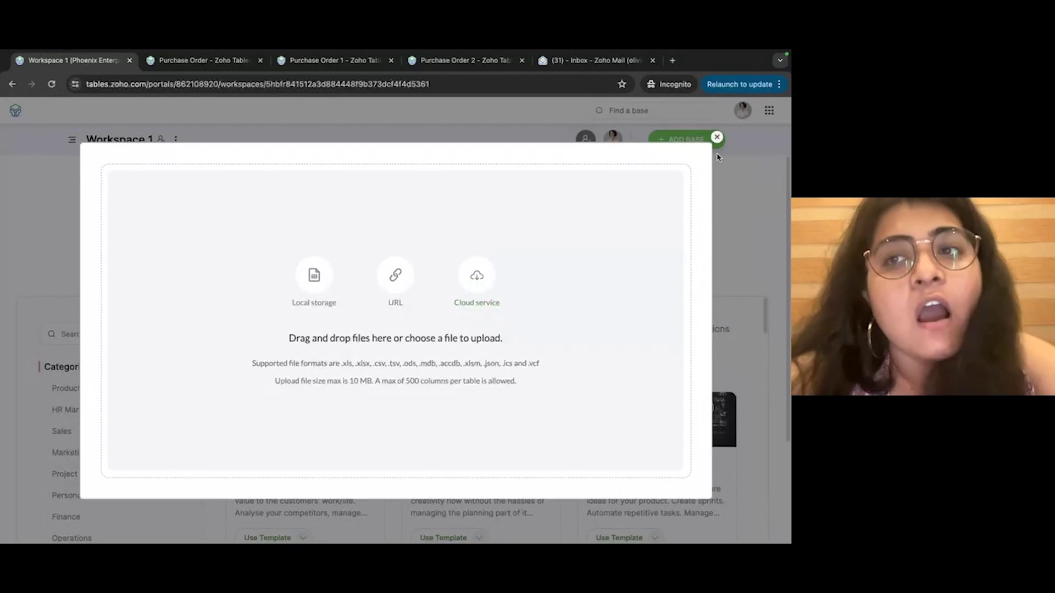
pyautogui.click(717, 137)
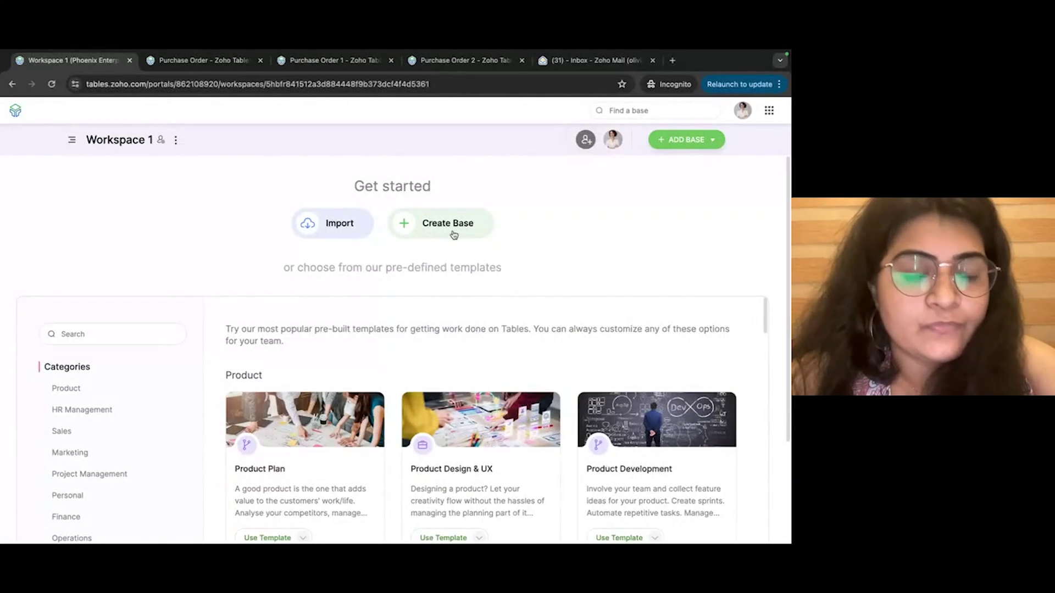
pyautogui.click(683, 144)
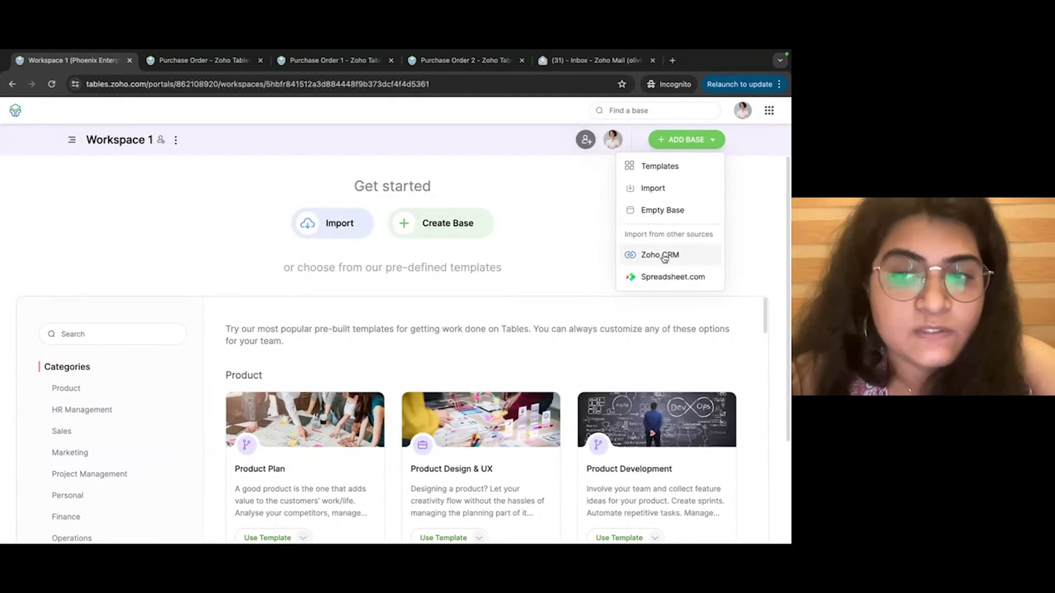
pyautogui.click(584, 235)
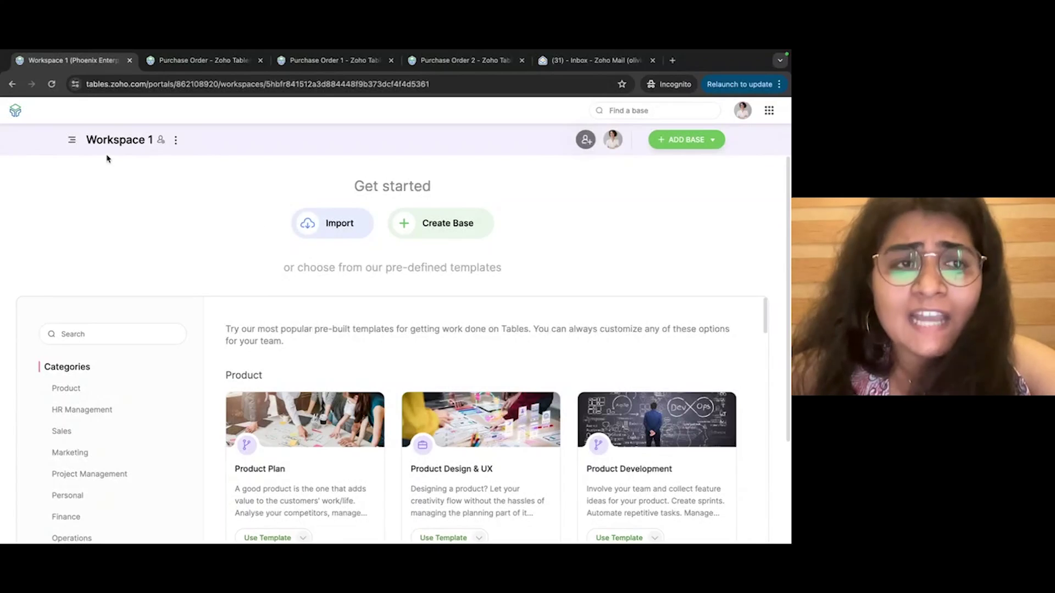
# Switch to the Finance workspace and go to the already open Purchase Order base.
pyautogui.click(72, 142)
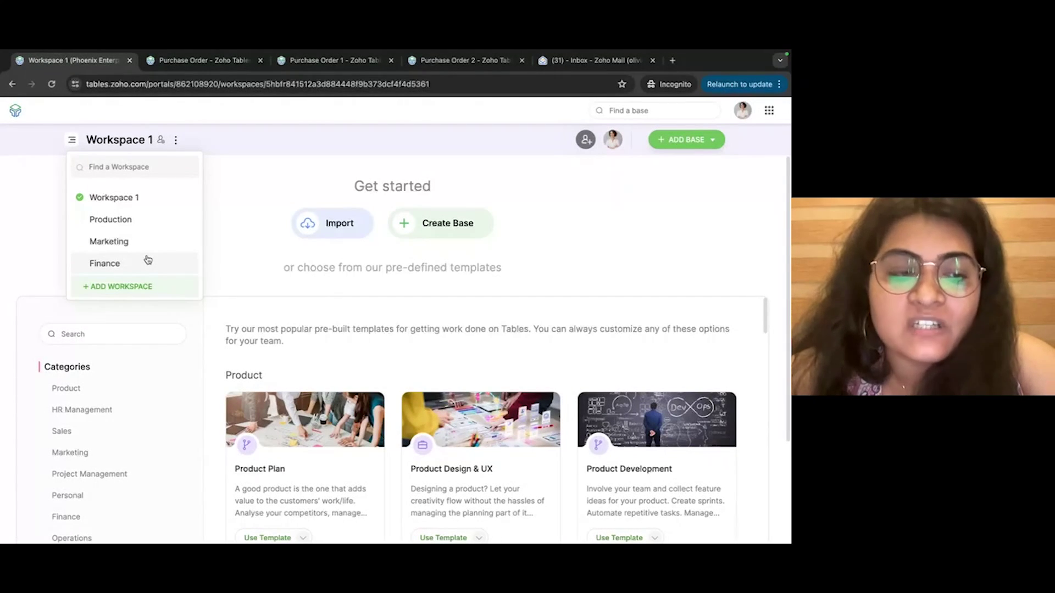
pyautogui.click(142, 264)
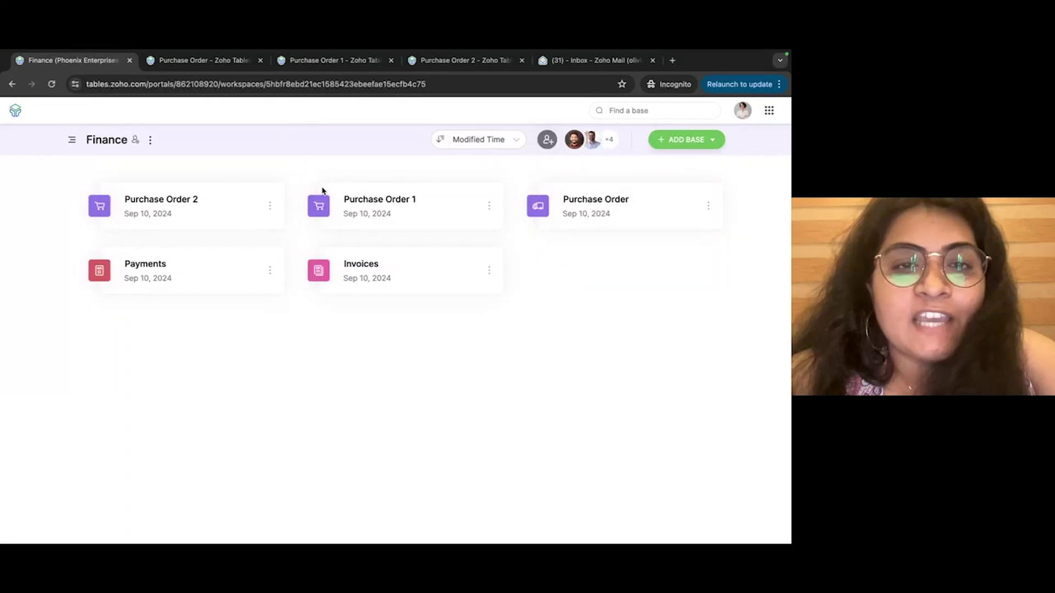
pyautogui.click(216, 64)
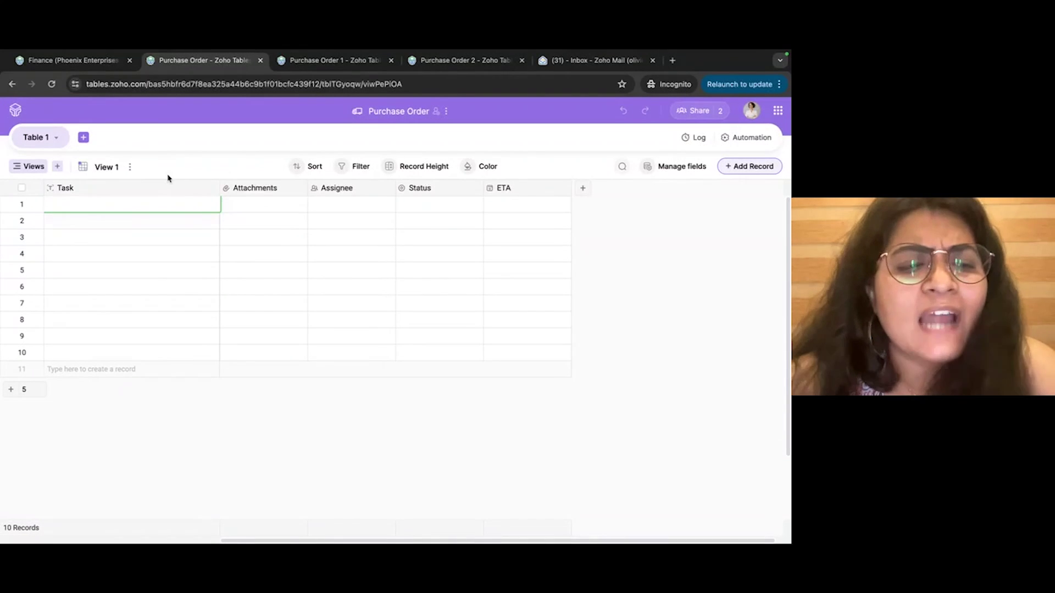
# Check the options for adding another table to the Purchase Order base.
pyautogui.click(86, 142)
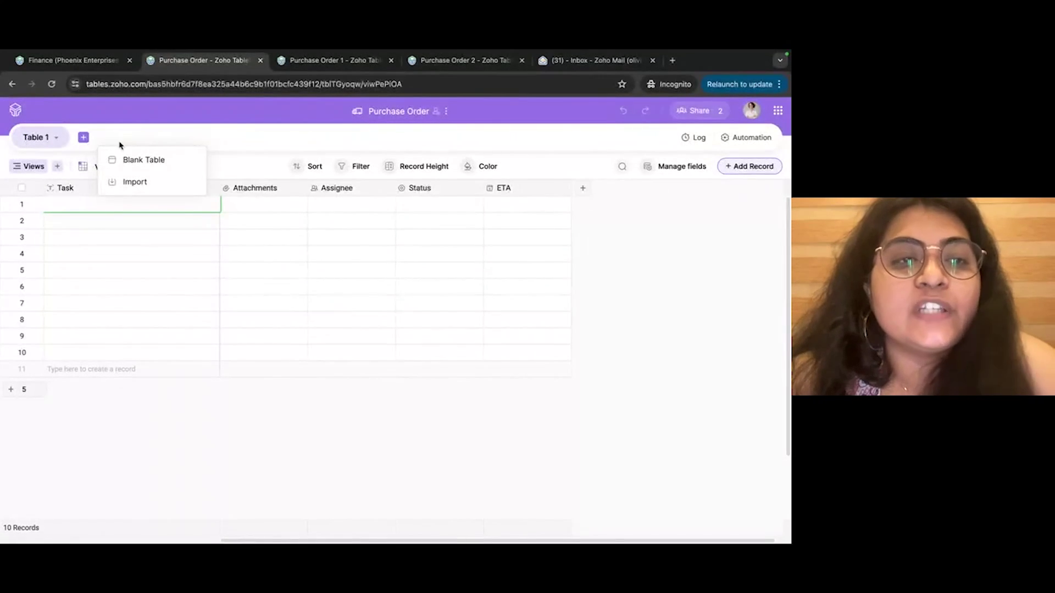
pyautogui.click(150, 189)
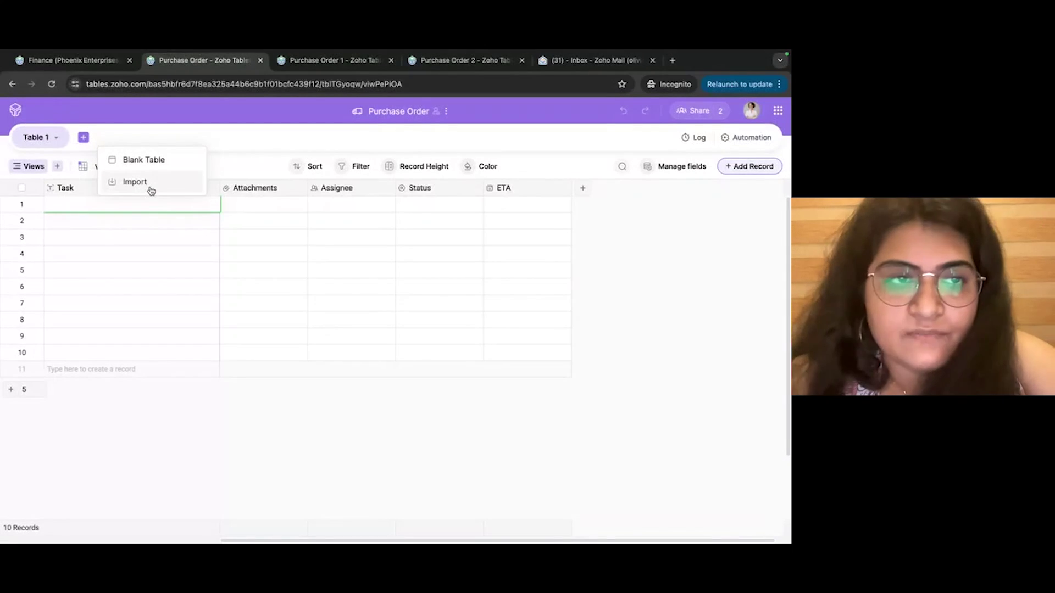
# Rename Table 1 as Orders.
pyautogui.click(56, 140)
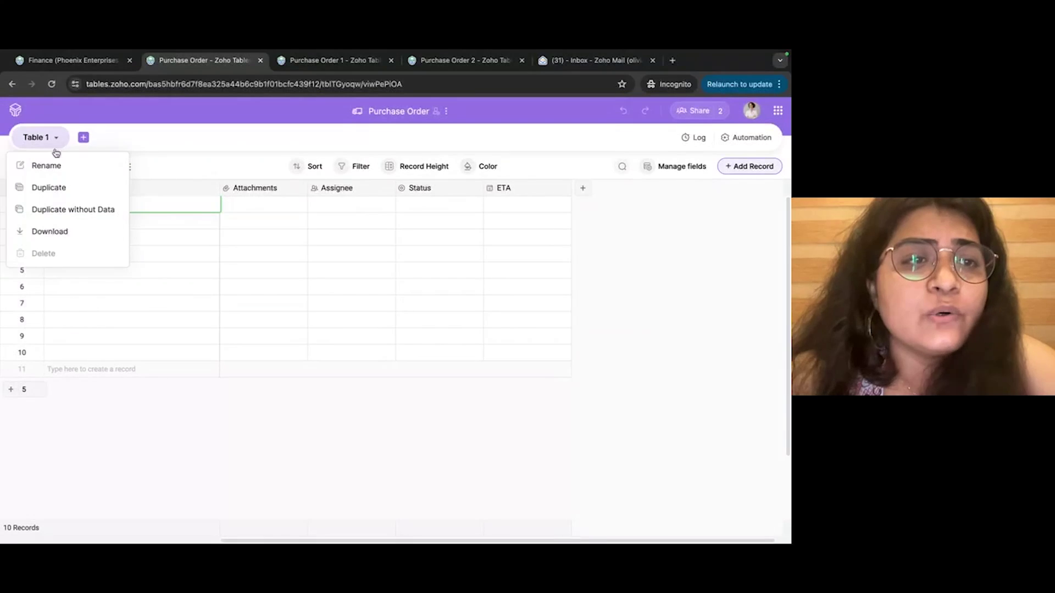
pyautogui.click(46, 166)
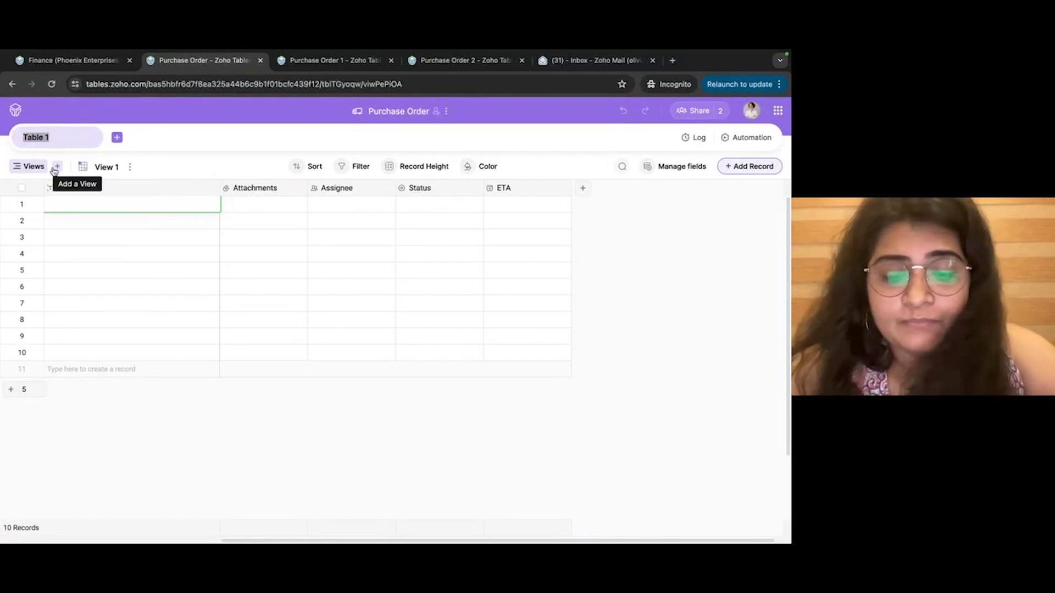
pyautogui.write('Orders')
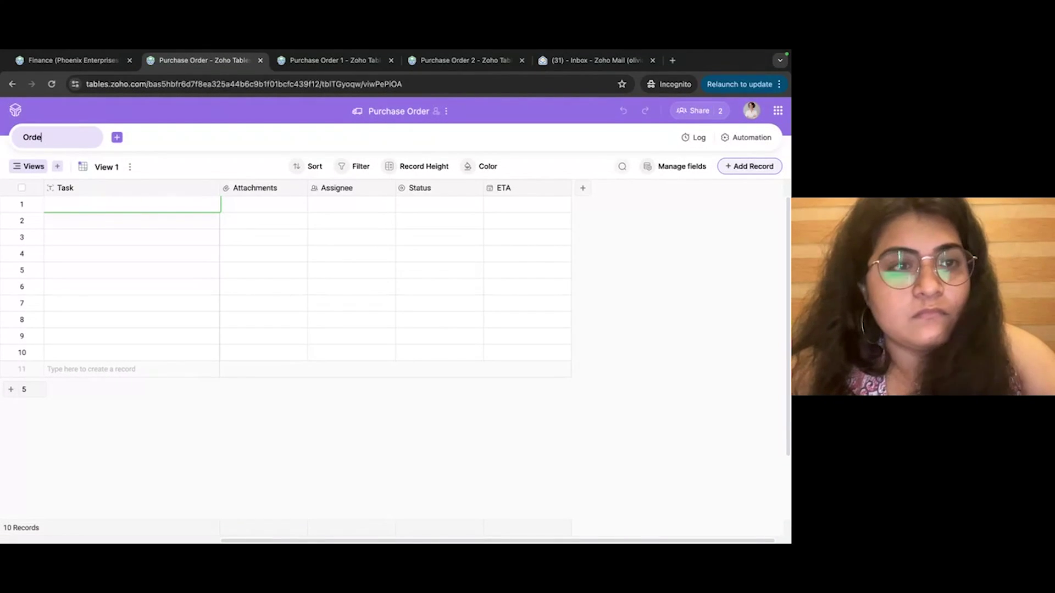
pyautogui.click(144, 136)
# Review the management options of the Orders table and the choices for creating a second table.
pyautogui.click(58, 141)
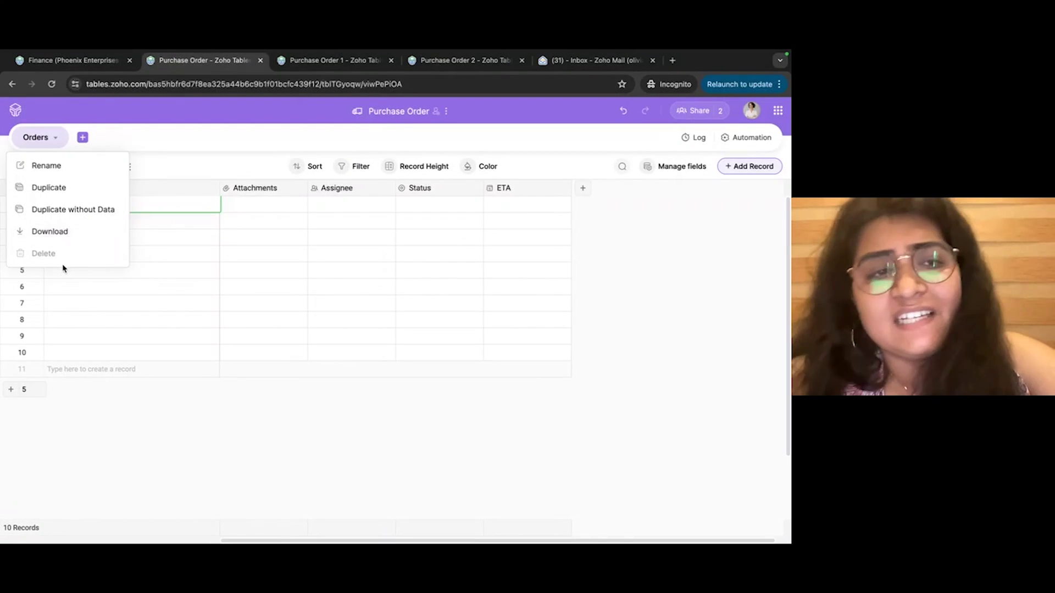
pyautogui.click(166, 146)
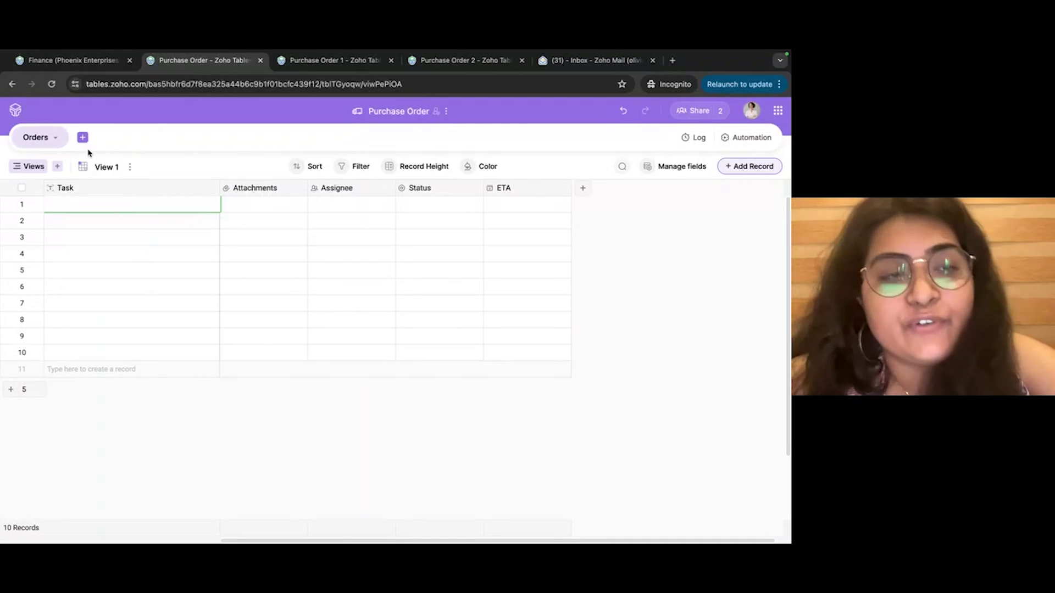
pyautogui.click(82, 139)
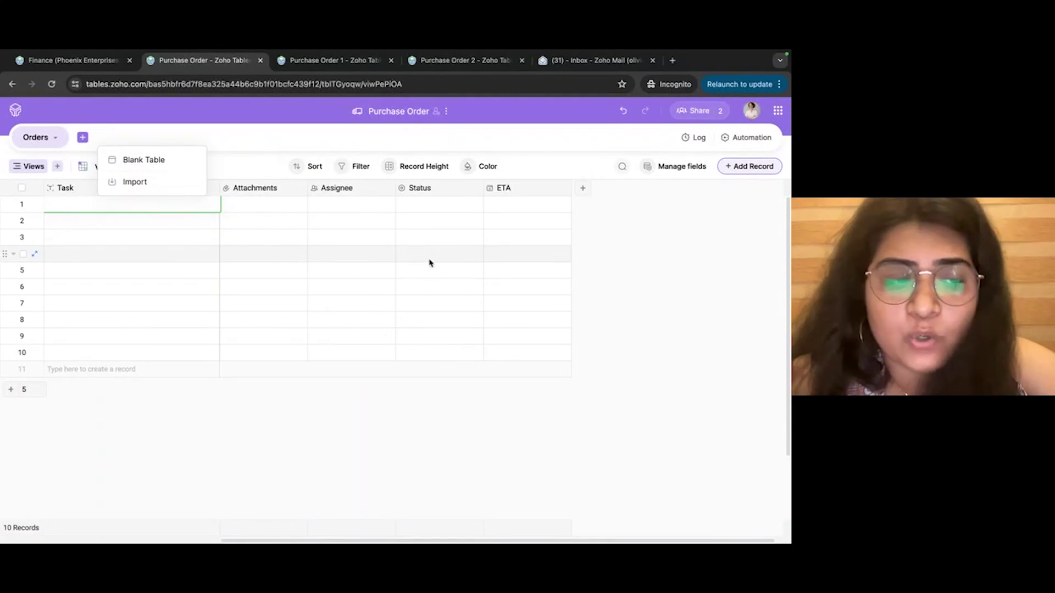
pyautogui.click(244, 146)
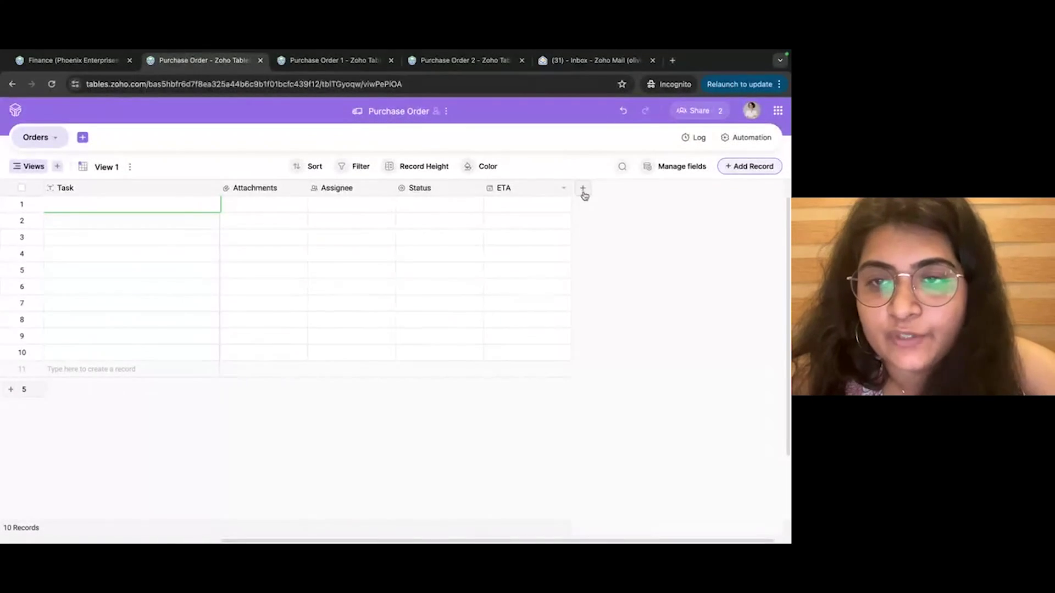
# Examine the field types that the Task field can be changed to, then close the list without changing it.
pyautogui.click(211, 190)
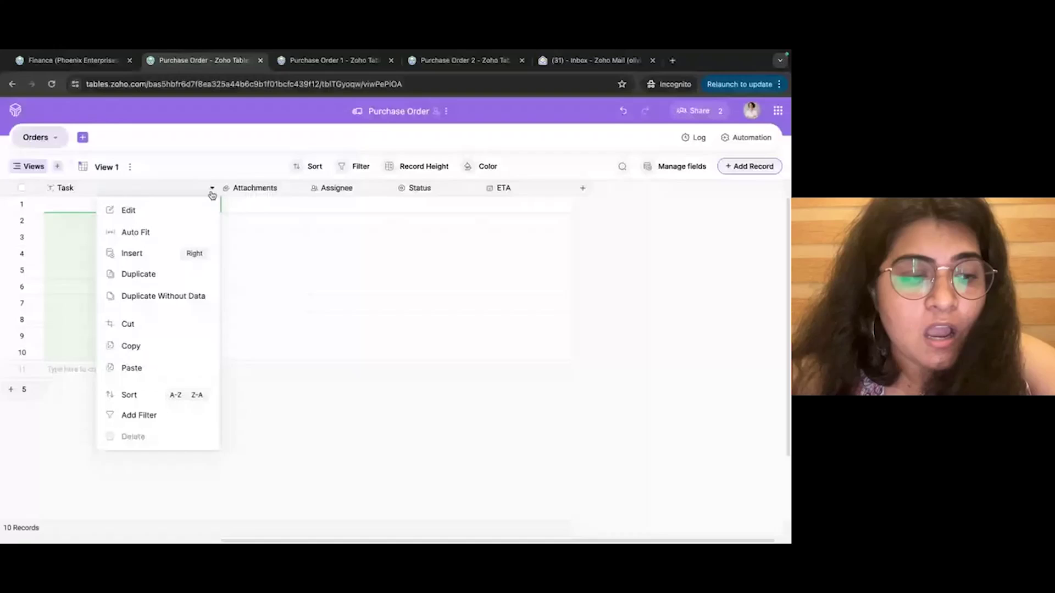
pyautogui.click(184, 218)
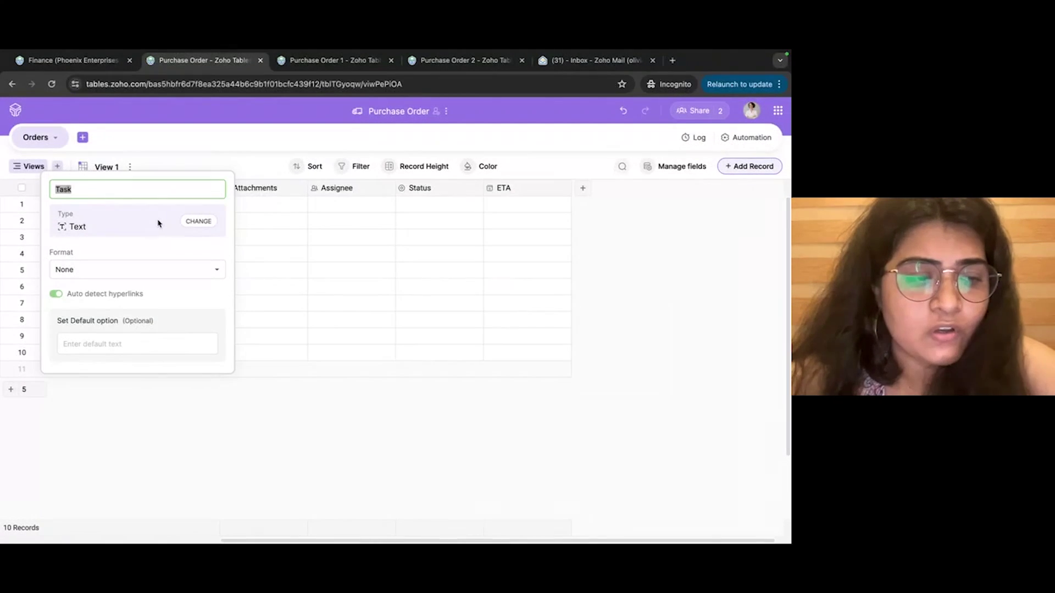
pyautogui.click(191, 223)
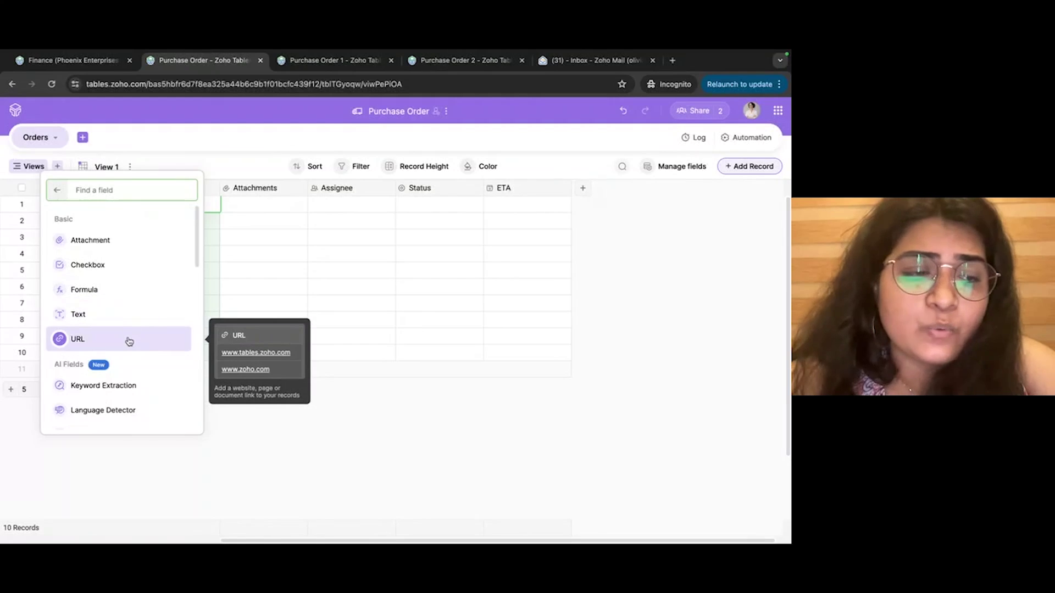
pyautogui.scroll(-3, 129, 342)
pyautogui.scroll(-6, 129, 341)
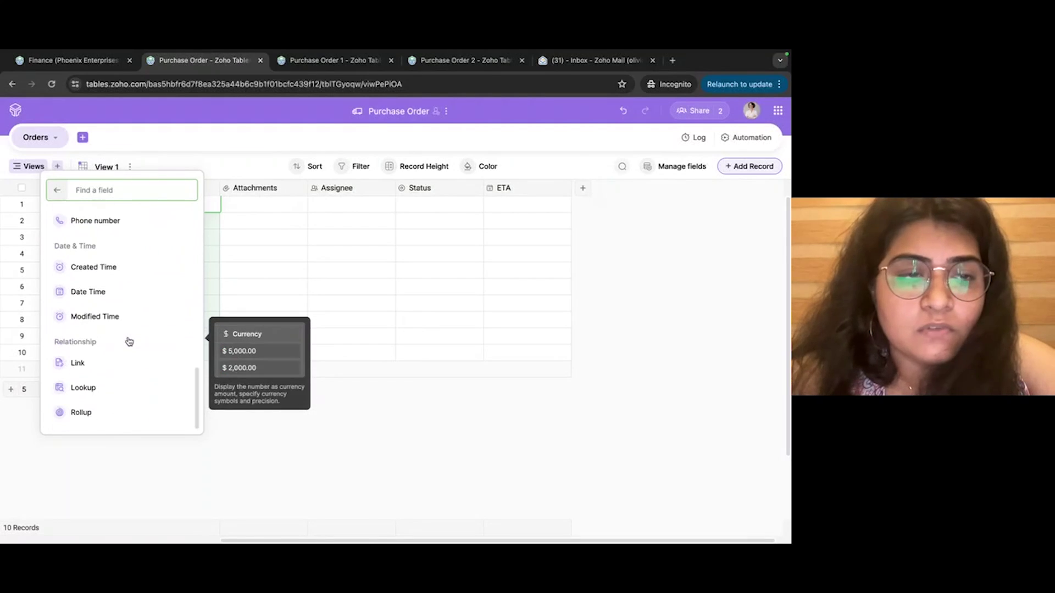
pyautogui.scroll(4, 129, 342)
pyautogui.scroll(4, 128, 341)
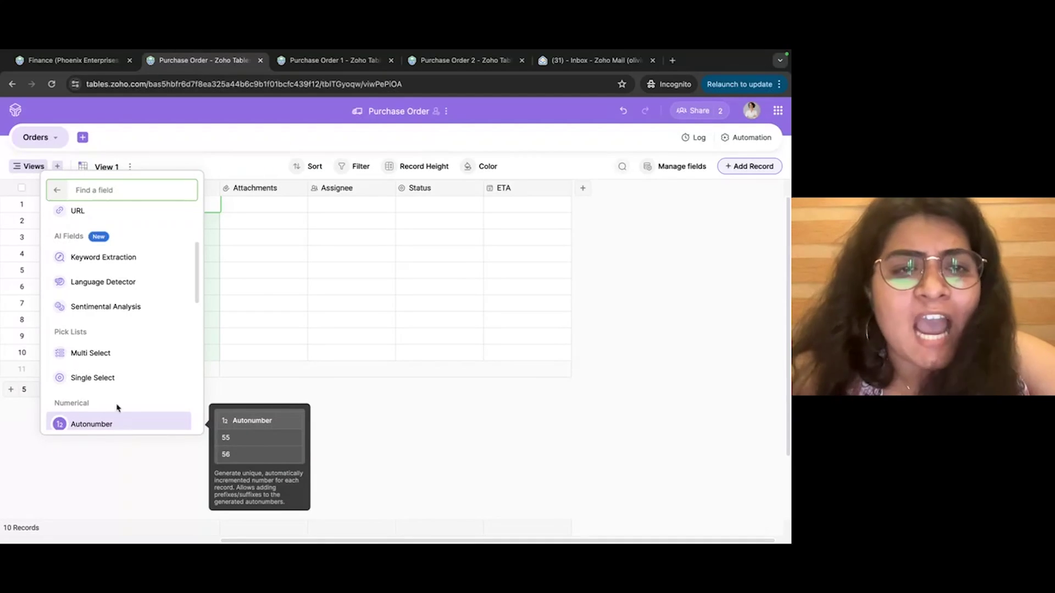
pyautogui.click(197, 161)
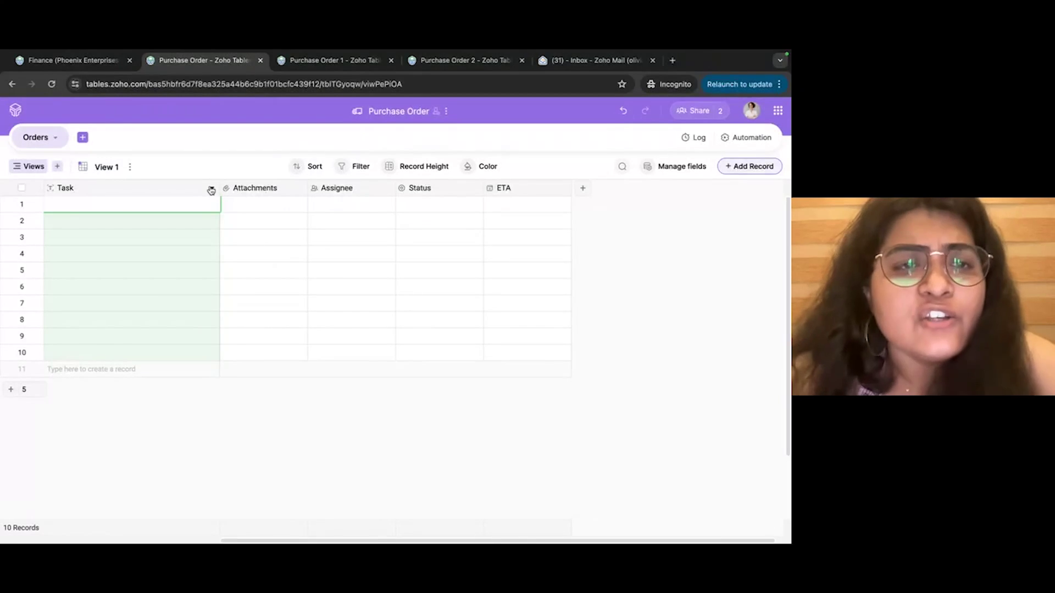
# Convert the Task field of the Orders table from text to the Autonumber type.
pyautogui.click(212, 189)
pyautogui.click(193, 211)
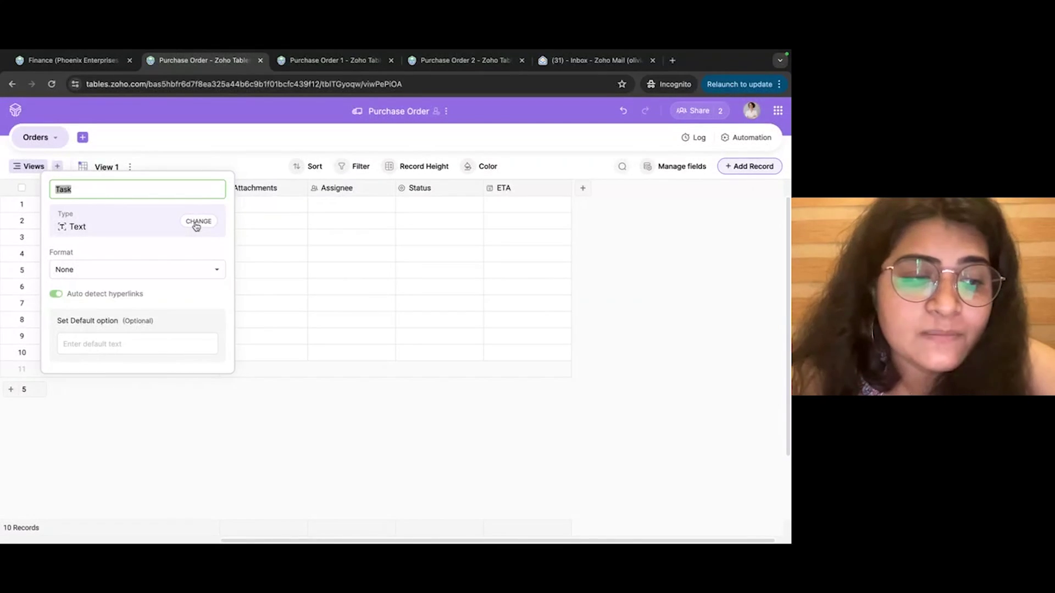
pyautogui.click(196, 222)
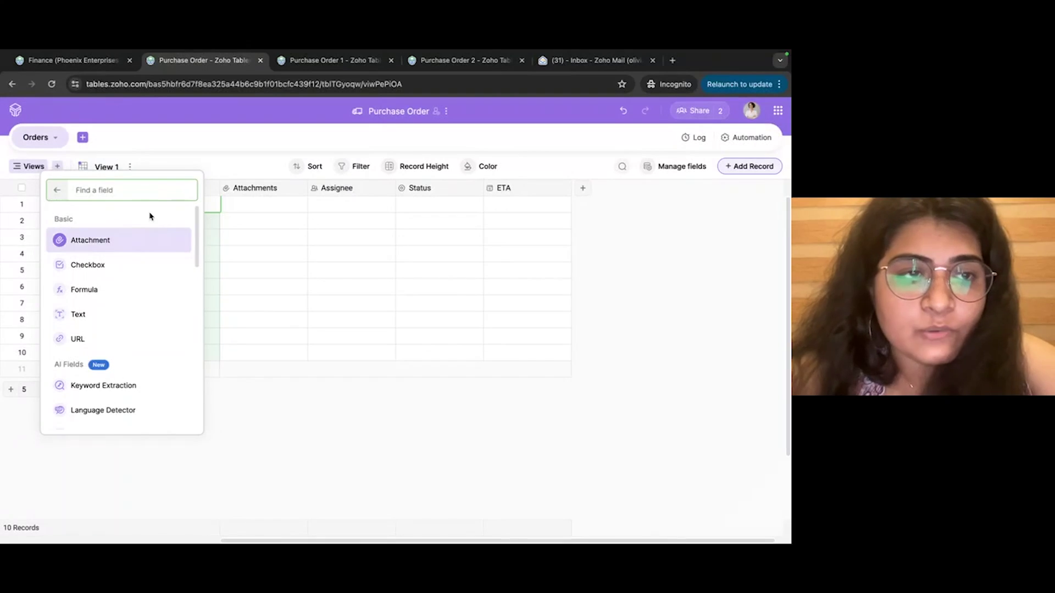
pyautogui.write('au')
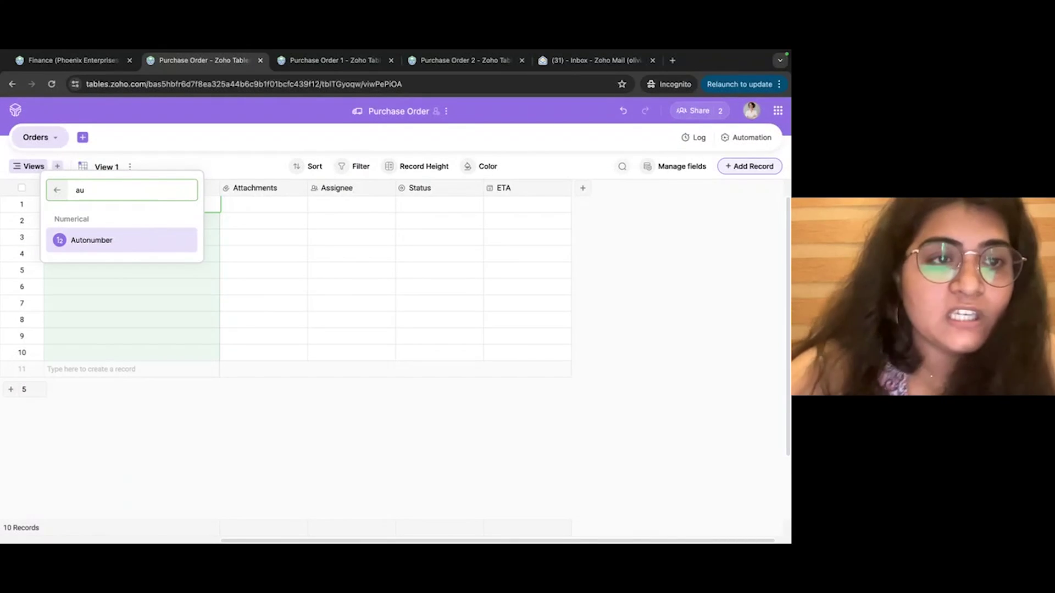
pyautogui.click(102, 245)
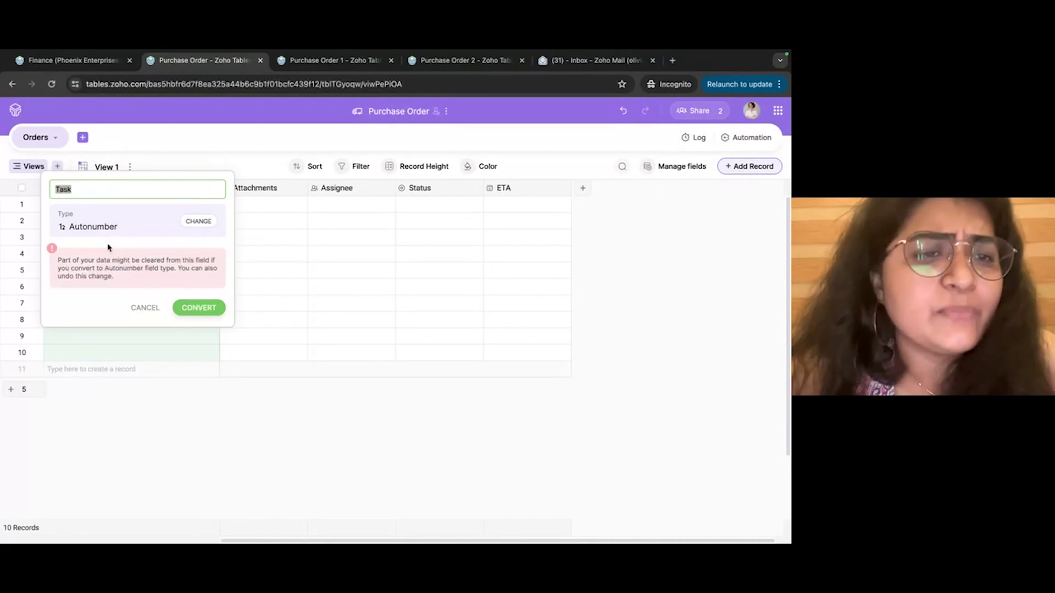
pyautogui.click(198, 307)
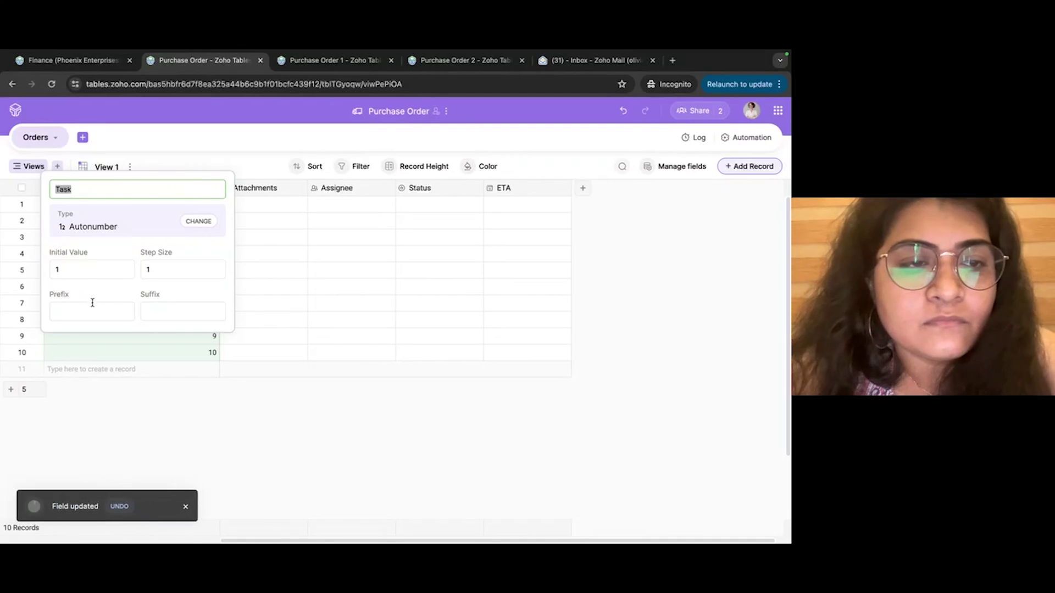
# Set the autonumber prefix of the Task field to Order1001.
pyautogui.click(90, 310)
pyautogui.write('Order1001')
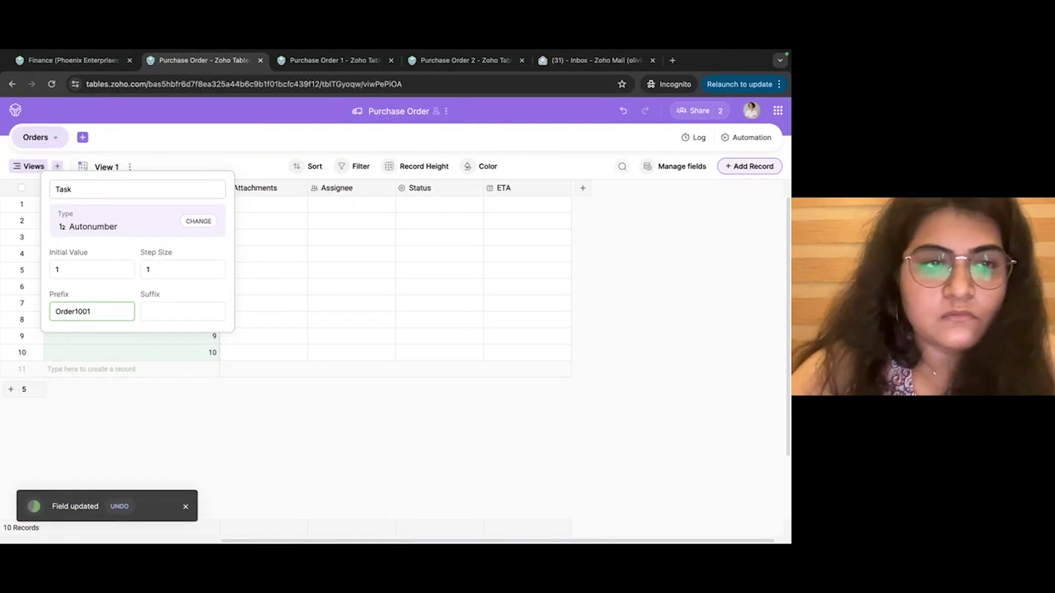
pyautogui.press('Return')
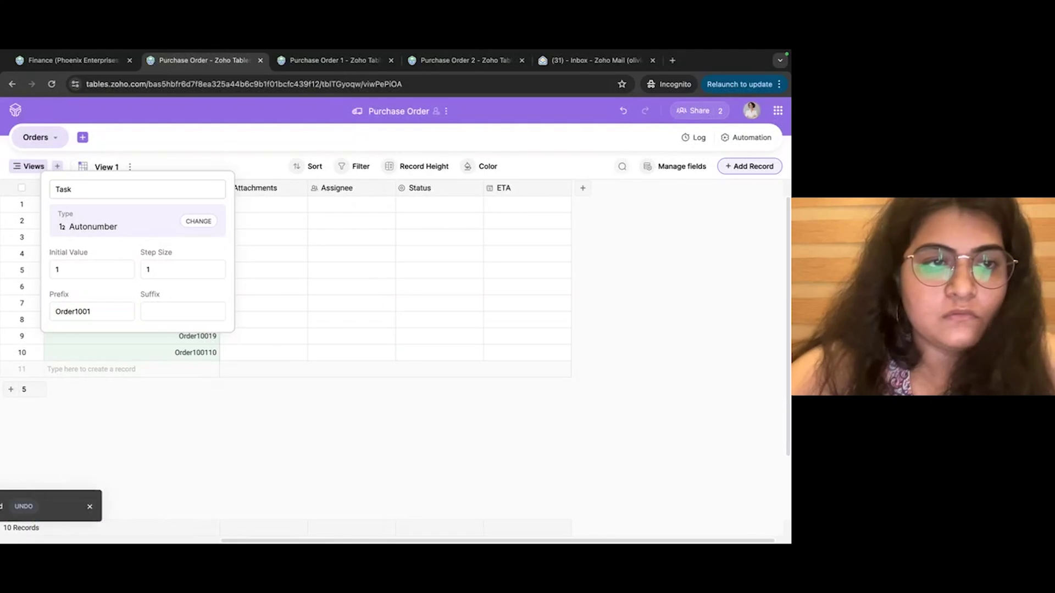
# Rename the Task field as OrderID and close its settings.
pyautogui.click(102, 193)
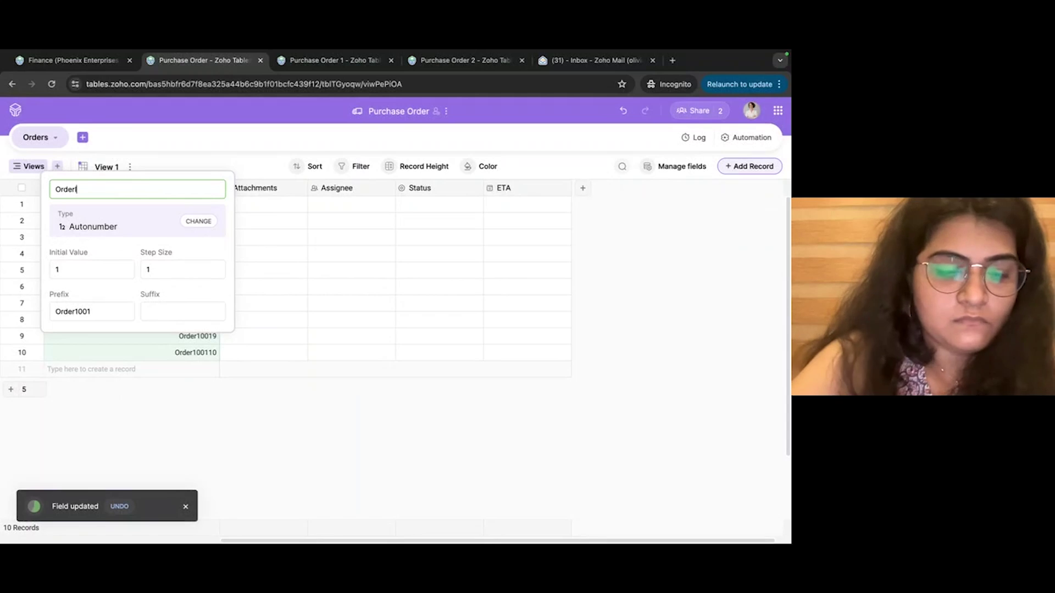
pyautogui.click(160, 221)
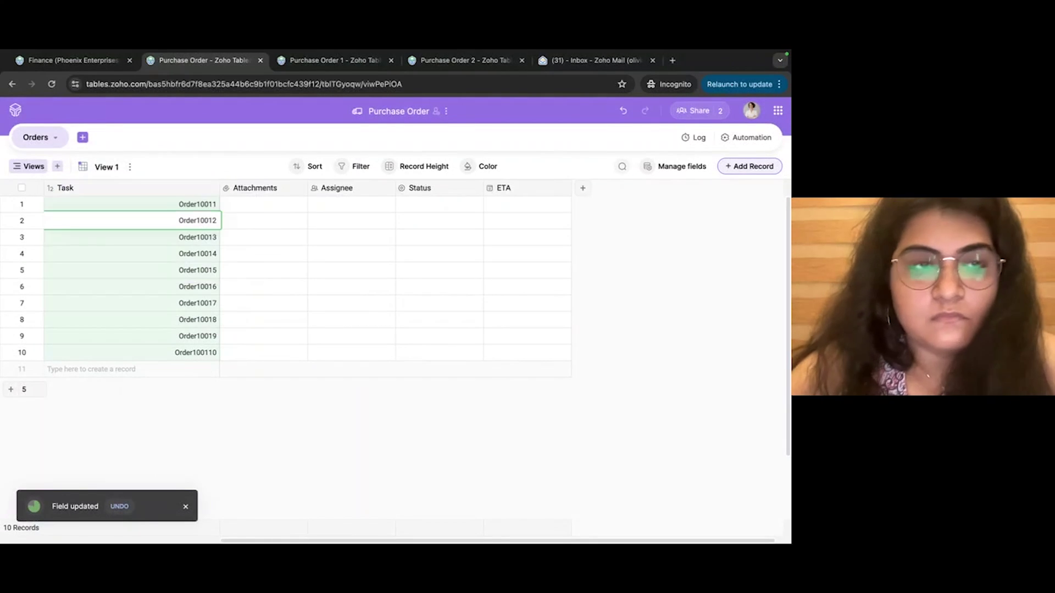
pyautogui.click(149, 271)
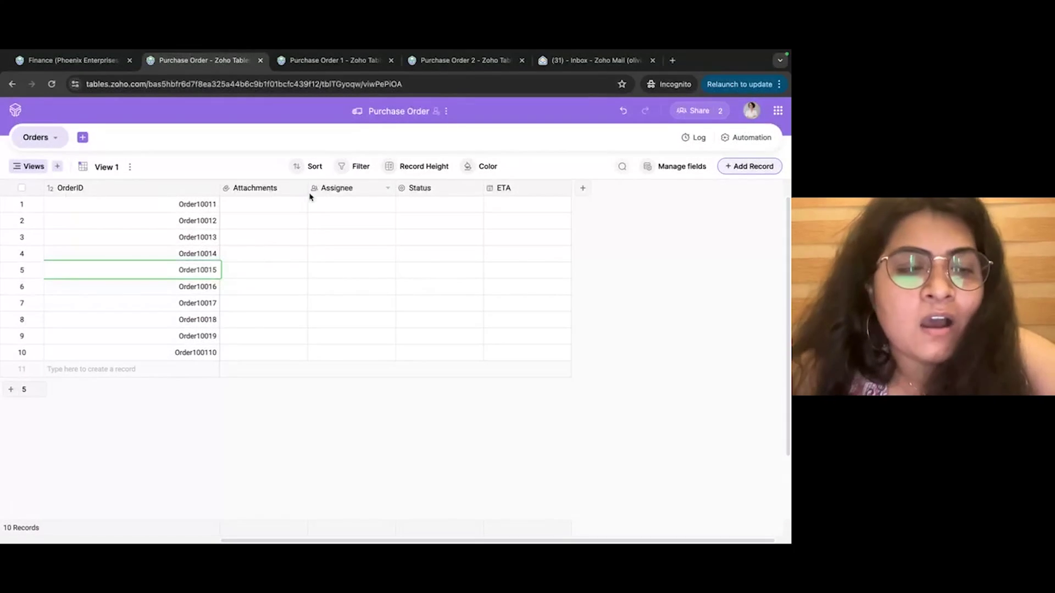
# Set the first order's ETA to September 9, 2024 and assign it to the first listed collaborator.
pyautogui.click(504, 205)
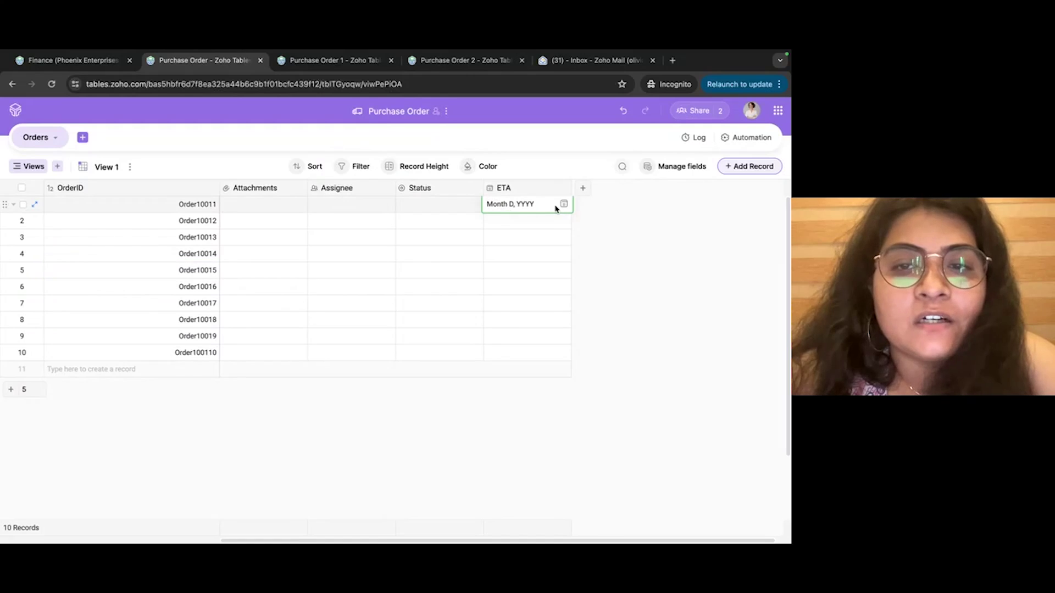
pyautogui.click(564, 205)
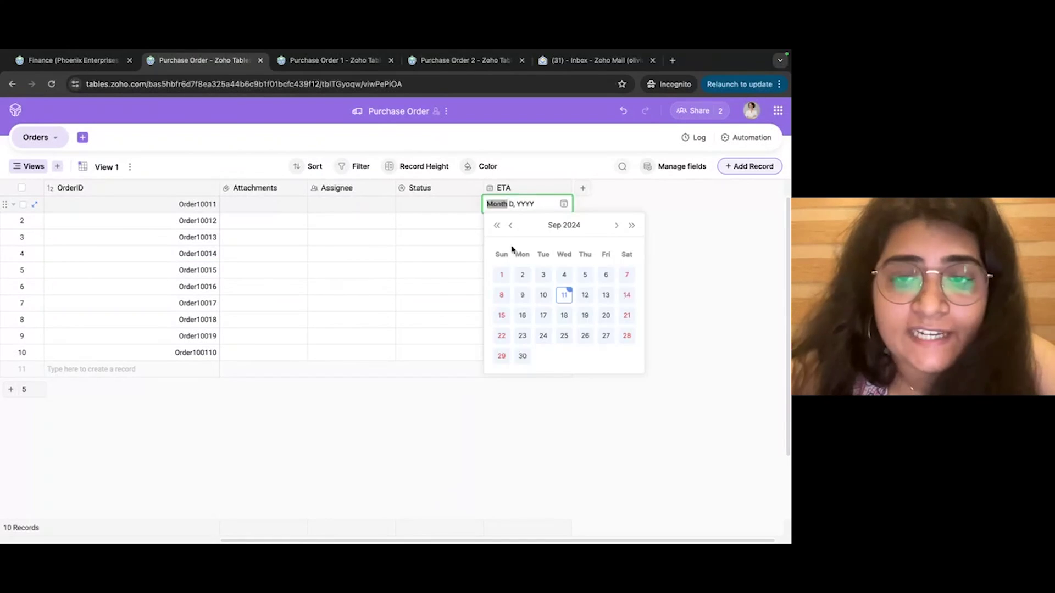
pyautogui.click(524, 300)
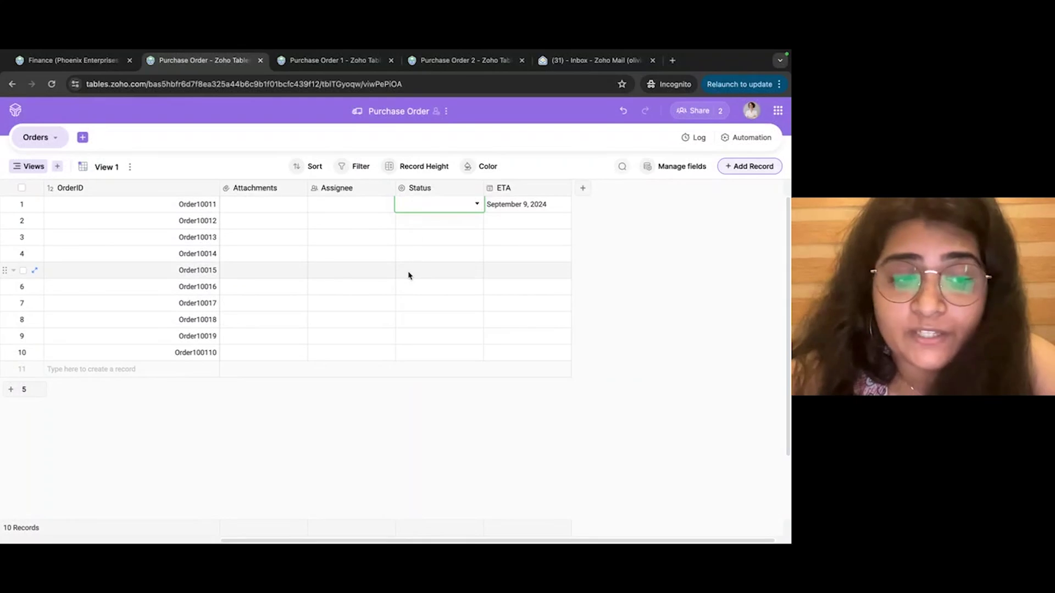
pyautogui.click(343, 207)
pyautogui.click(344, 206)
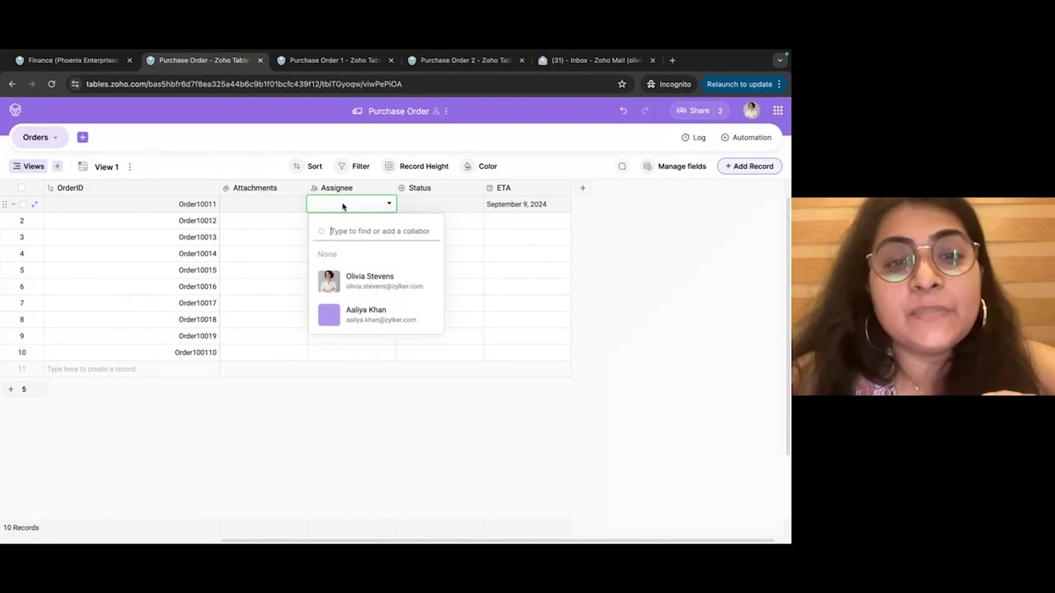
pyautogui.click(330, 282)
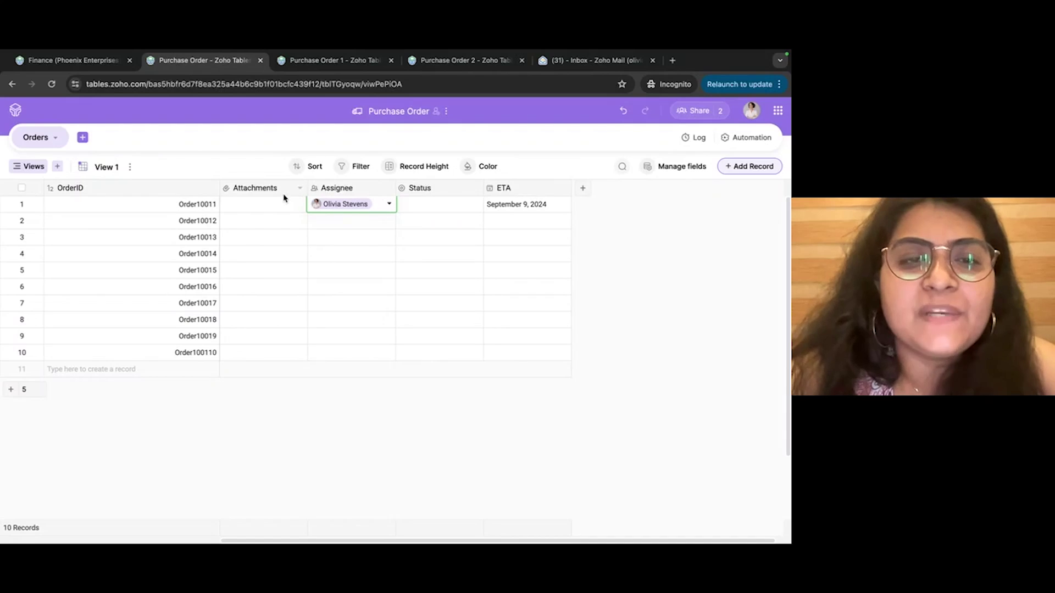
# Convert the Status field of the Orders table to the Text type and close its settings.
pyautogui.click(476, 188)
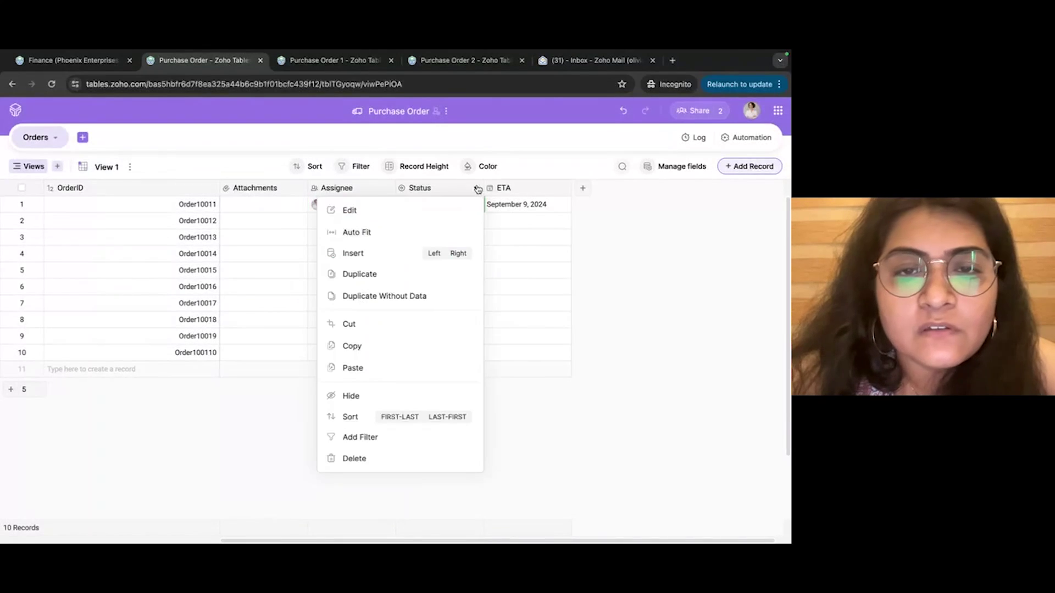
pyautogui.click(432, 208)
pyautogui.click(550, 220)
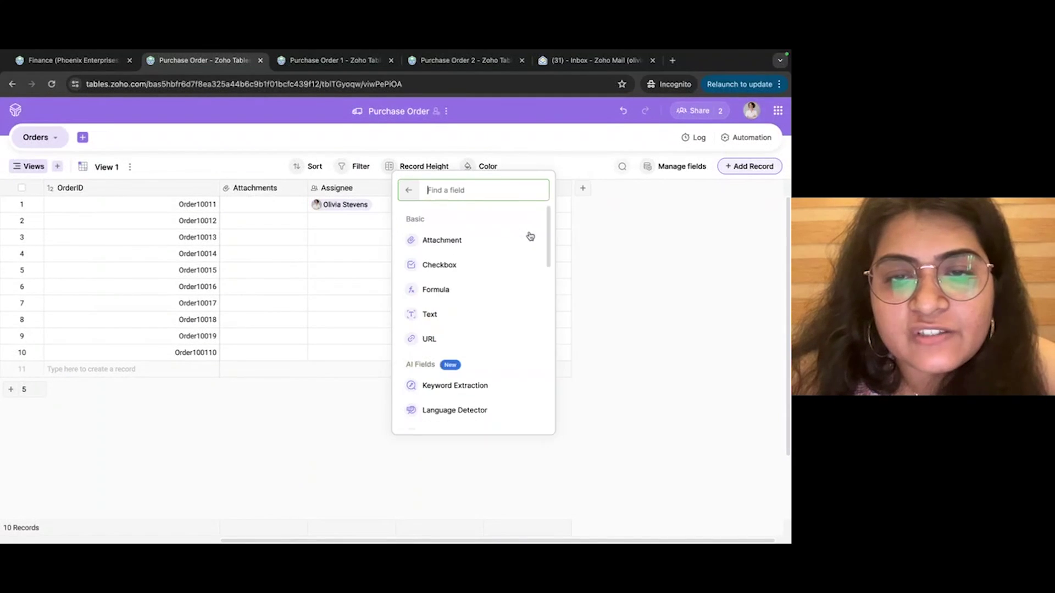
pyautogui.click(447, 311)
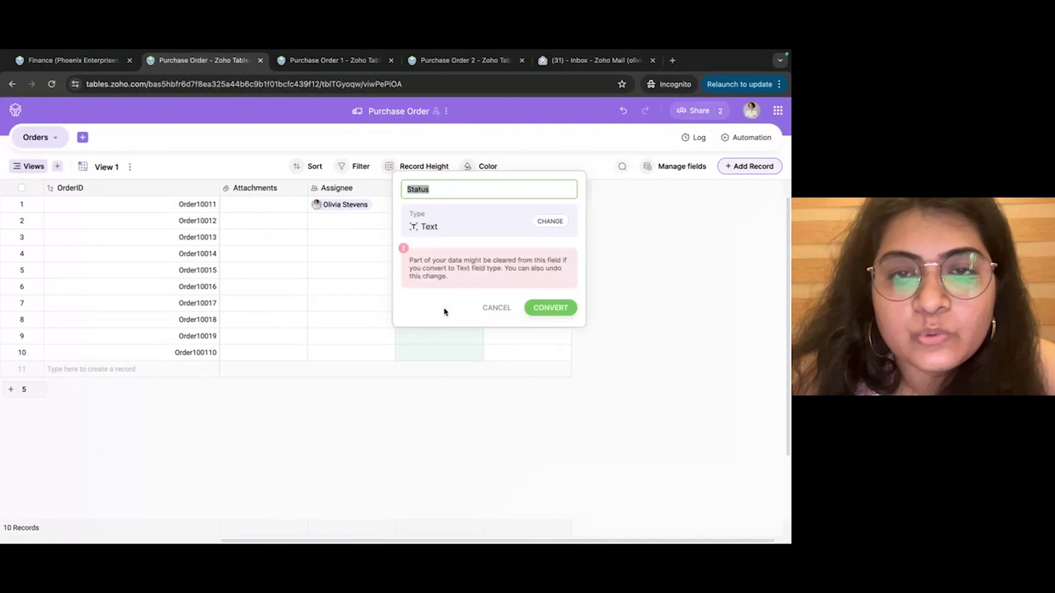
pyautogui.click(540, 306)
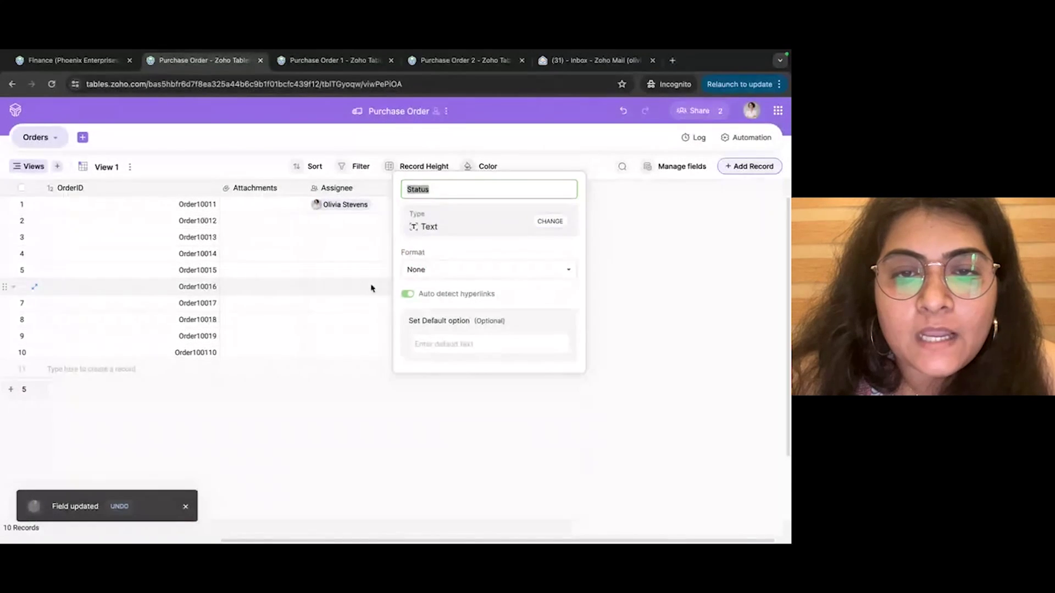
pyautogui.click(433, 344)
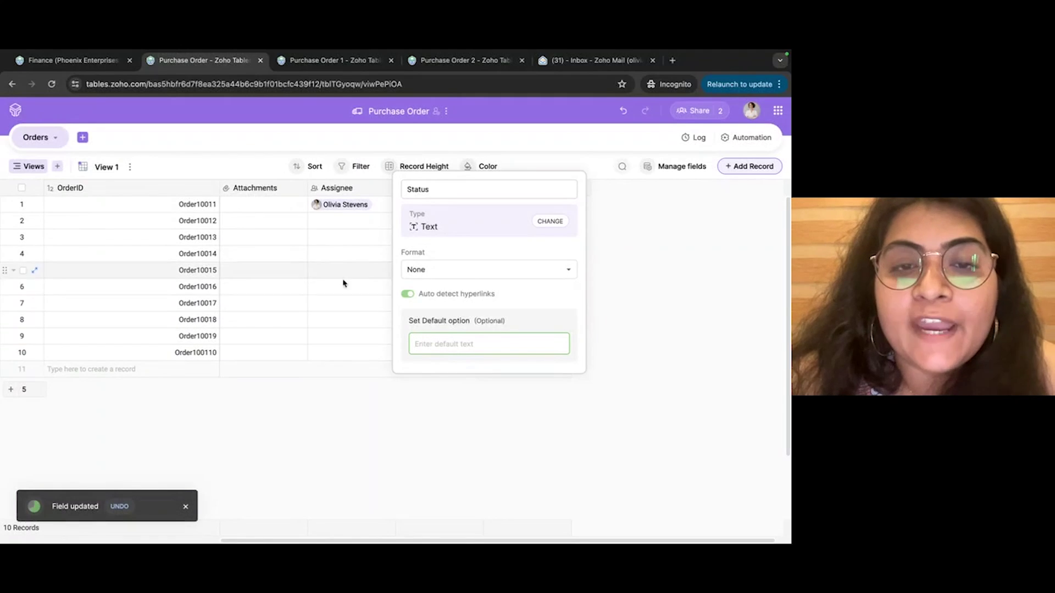
pyautogui.click(378, 342)
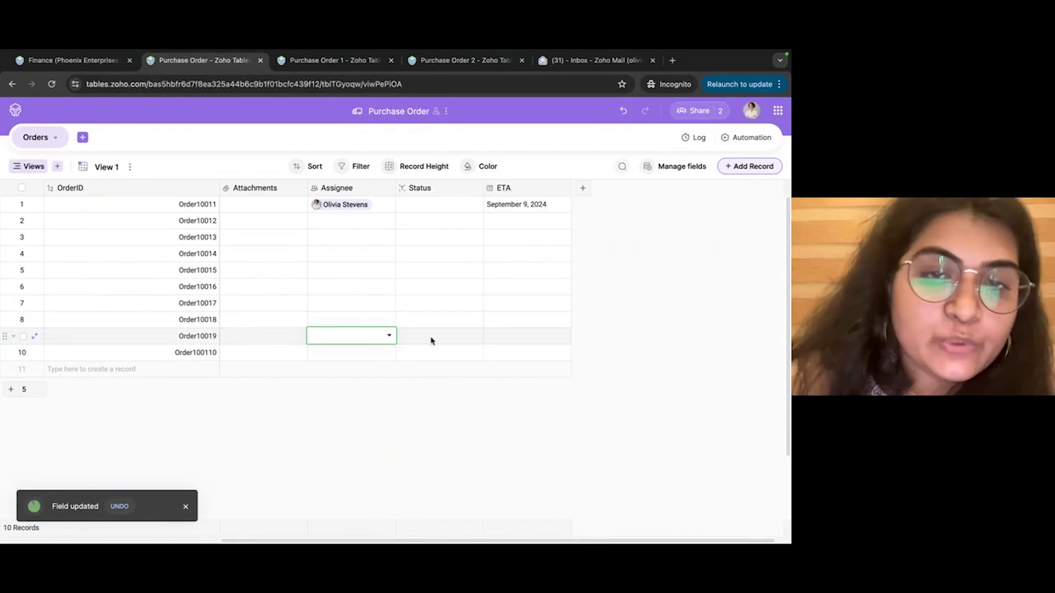
# Enter High Priority as the Status of the first order.
pyautogui.click(439, 210)
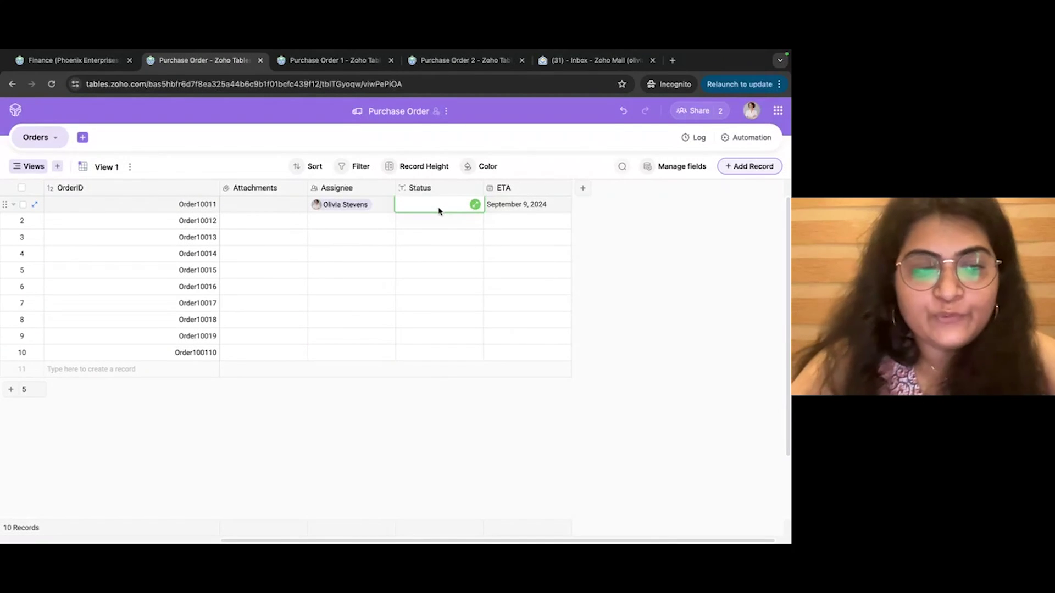
pyautogui.write('High Priorit')
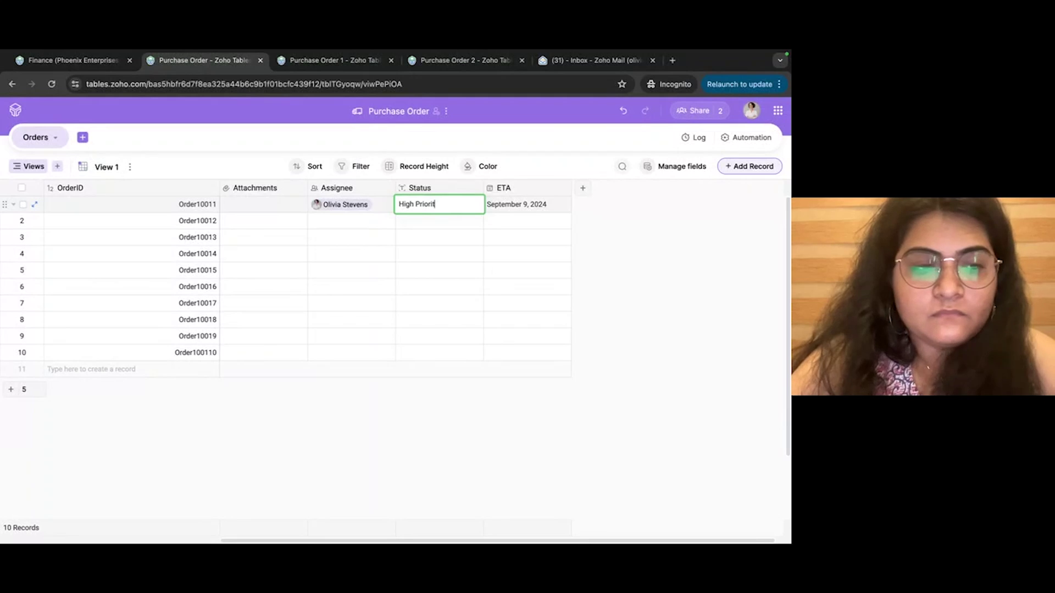
pyautogui.write('y')
pyautogui.press('Return')
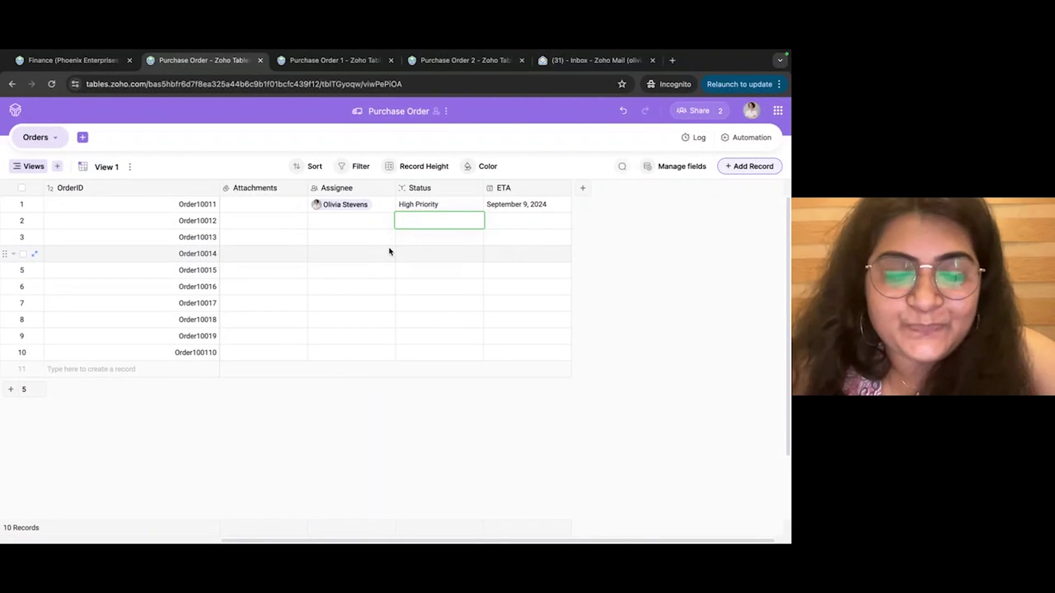
# In the Purchase Order 1 base, add a Link field to the Orders table that links to Vendors and displays Vendor Name.
pyautogui.click(319, 61)
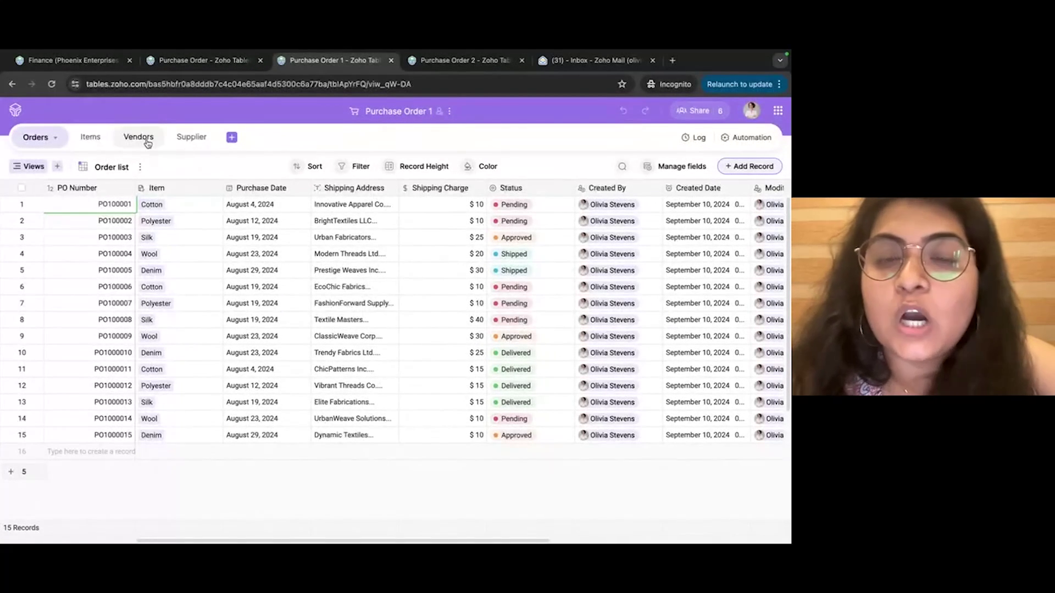
pyautogui.hscroll(10, 373, 279)
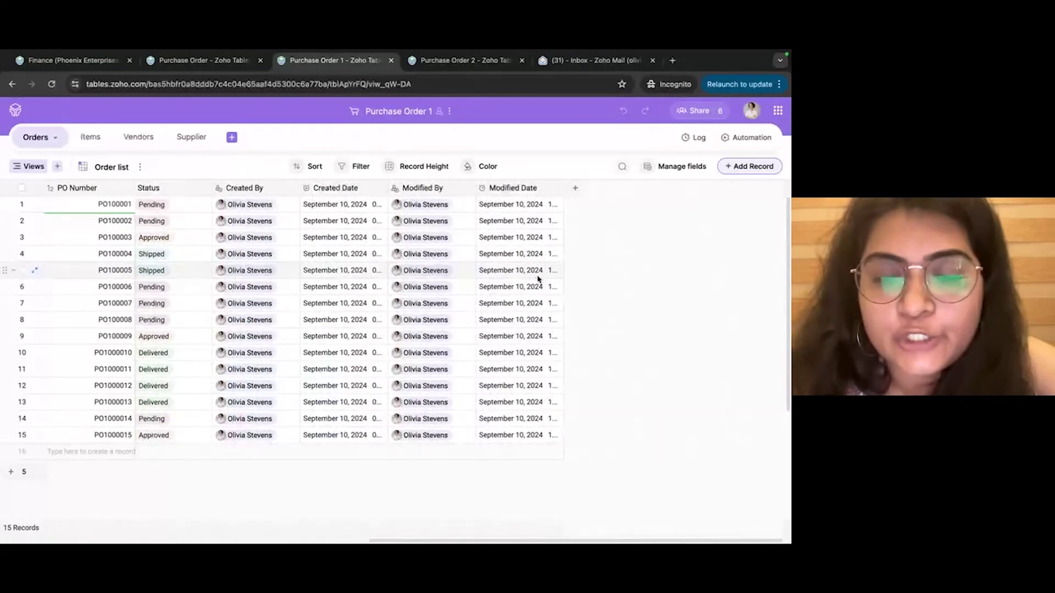
pyautogui.click(576, 189)
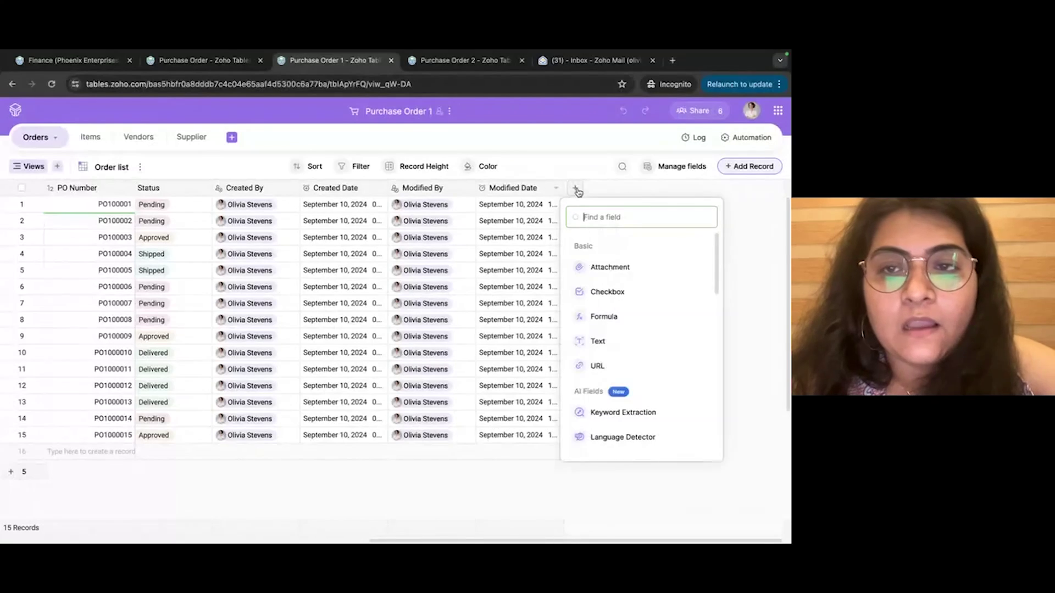
pyautogui.scroll(-2, 599, 381)
pyautogui.scroll(-5, 599, 381)
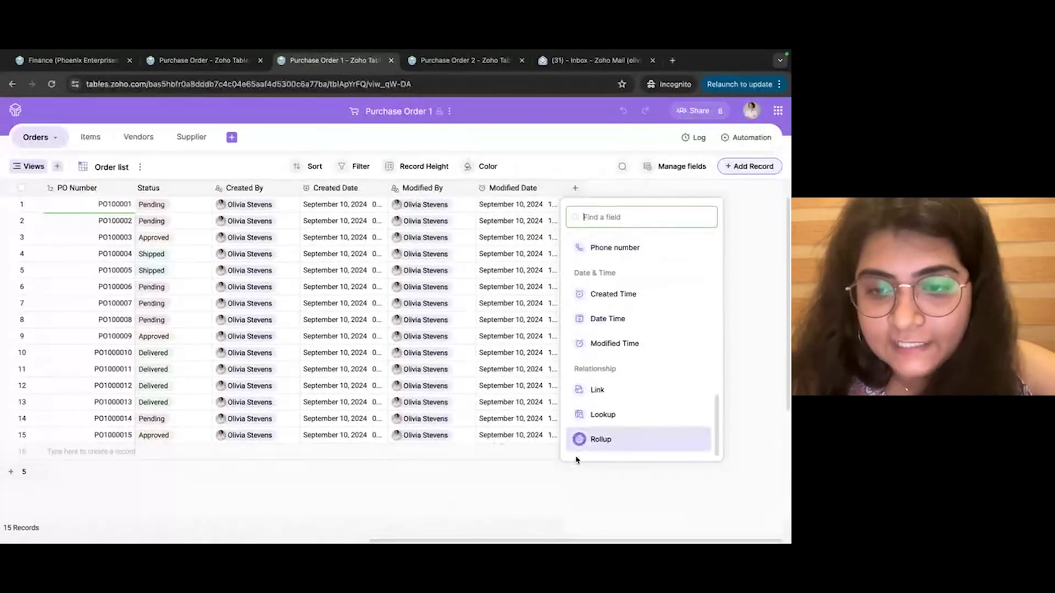
pyautogui.click(595, 390)
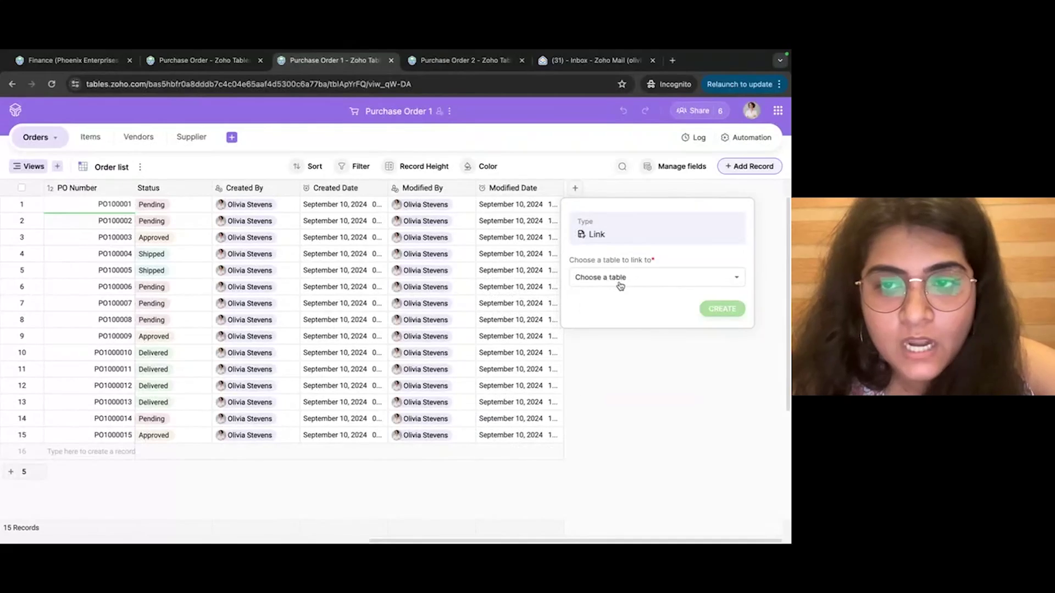
pyautogui.click(595, 278)
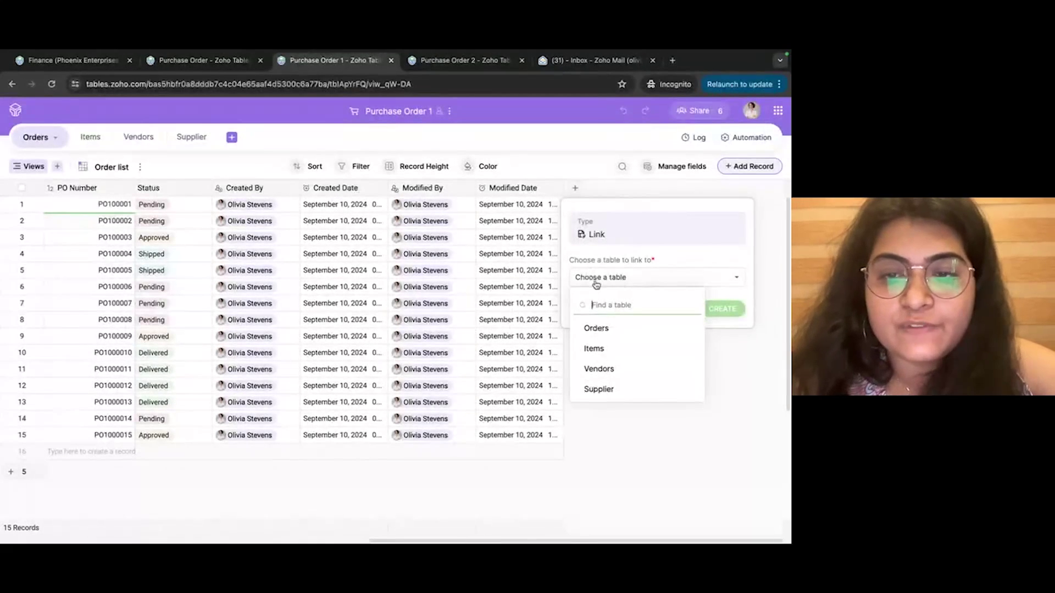
pyautogui.click(585, 370)
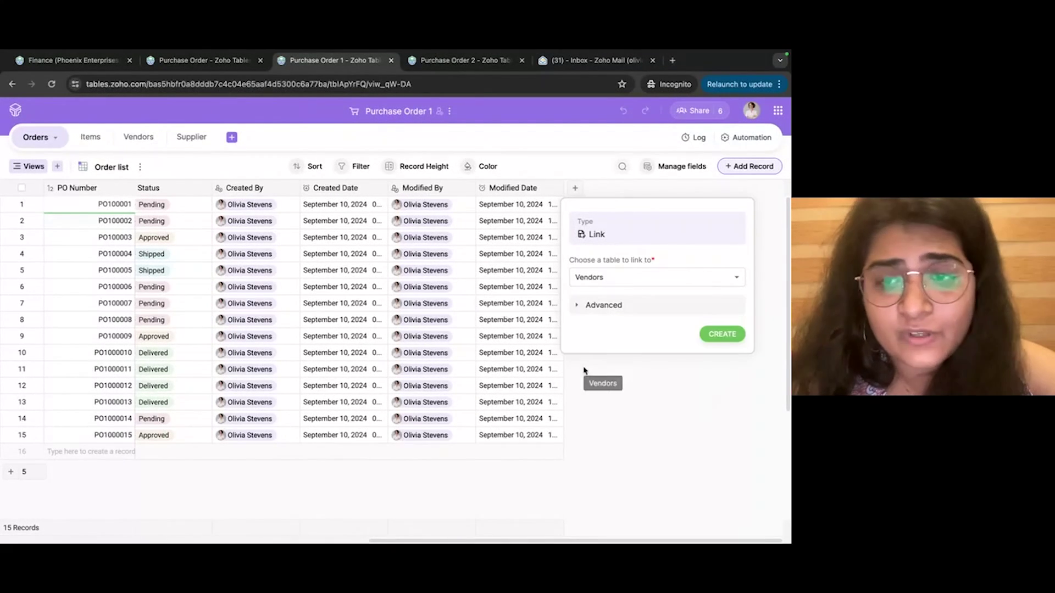
pyautogui.click(623, 312)
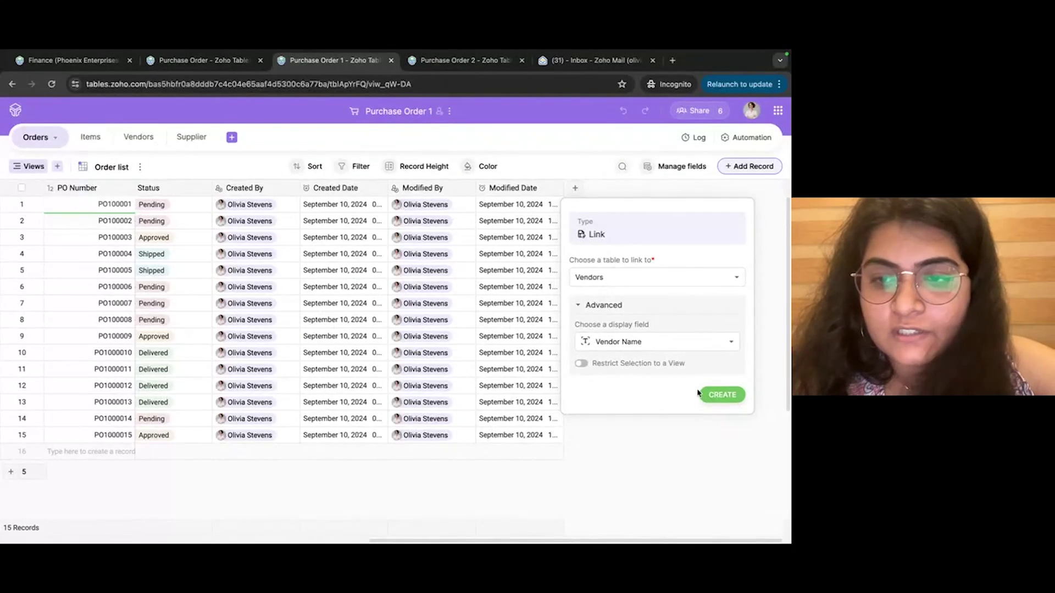
pyautogui.click(708, 397)
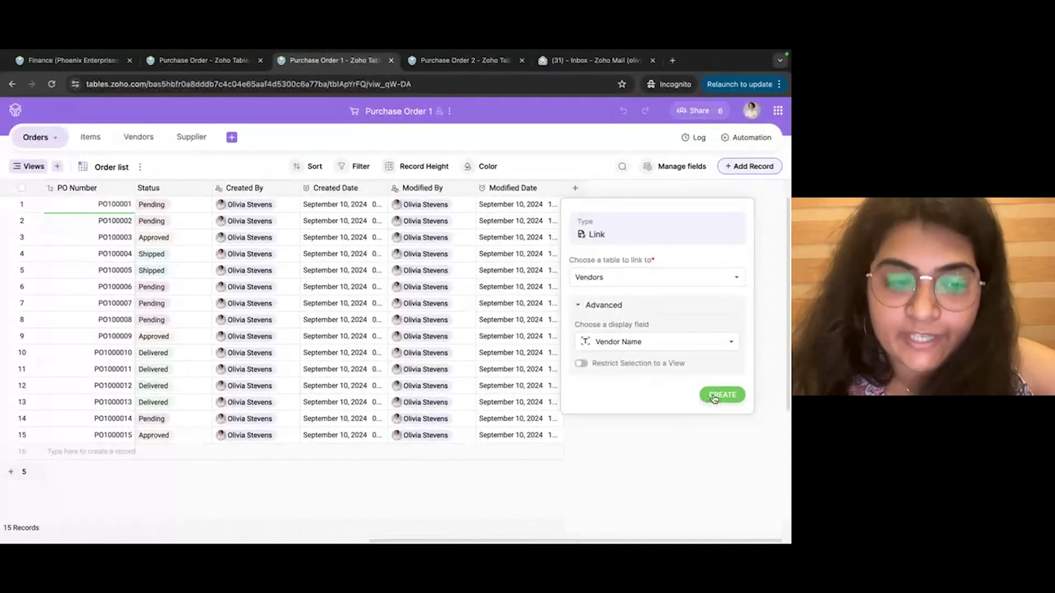
pyautogui.click(713, 397)
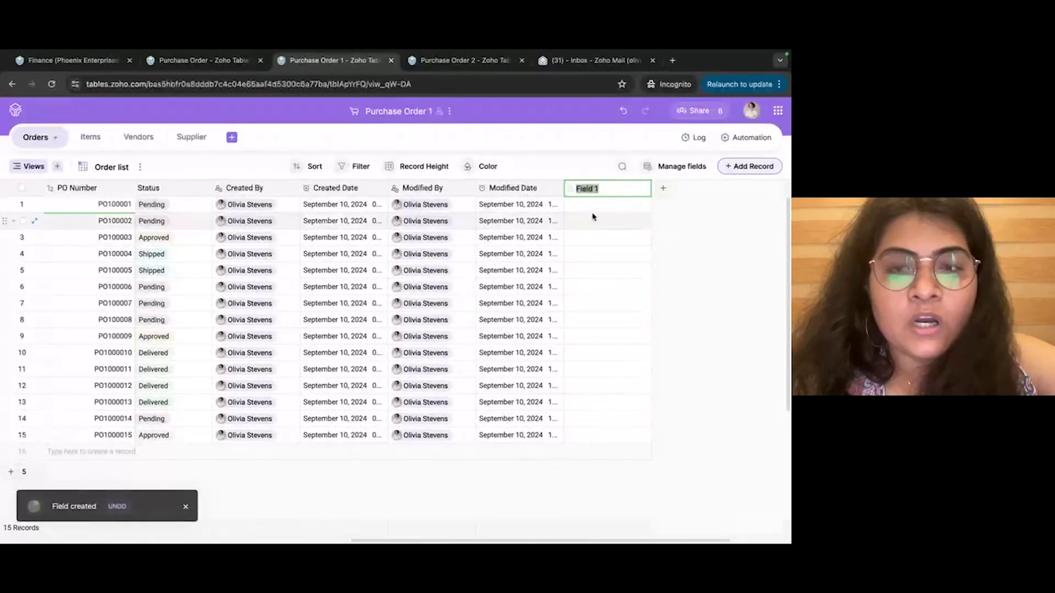
# Rename the new link field as Vendor and save the change.
pyautogui.click(587, 236)
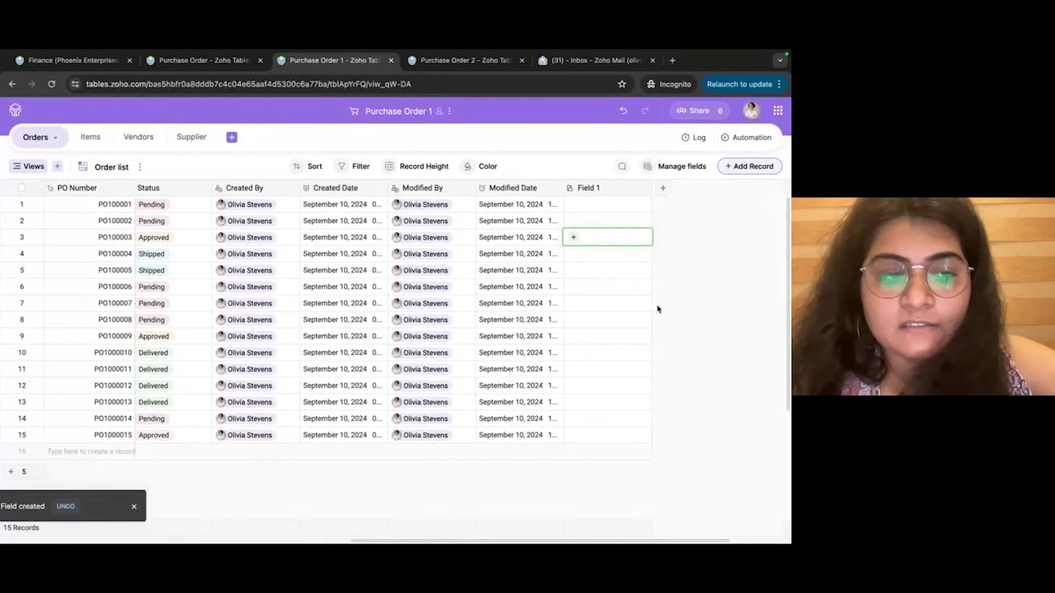
pyautogui.doubleClick(622, 188)
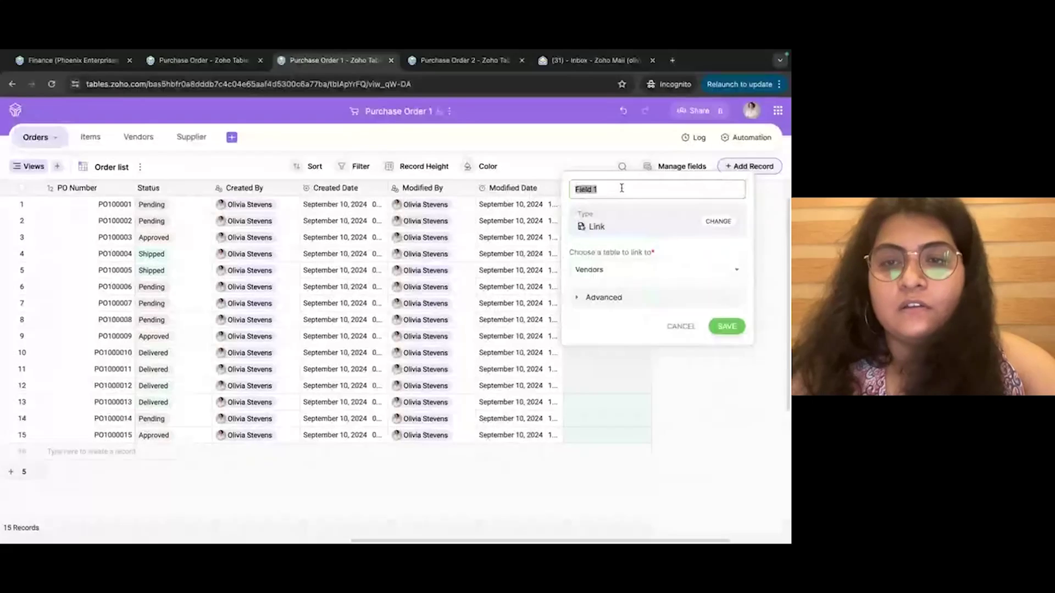
pyautogui.write('Vendor')
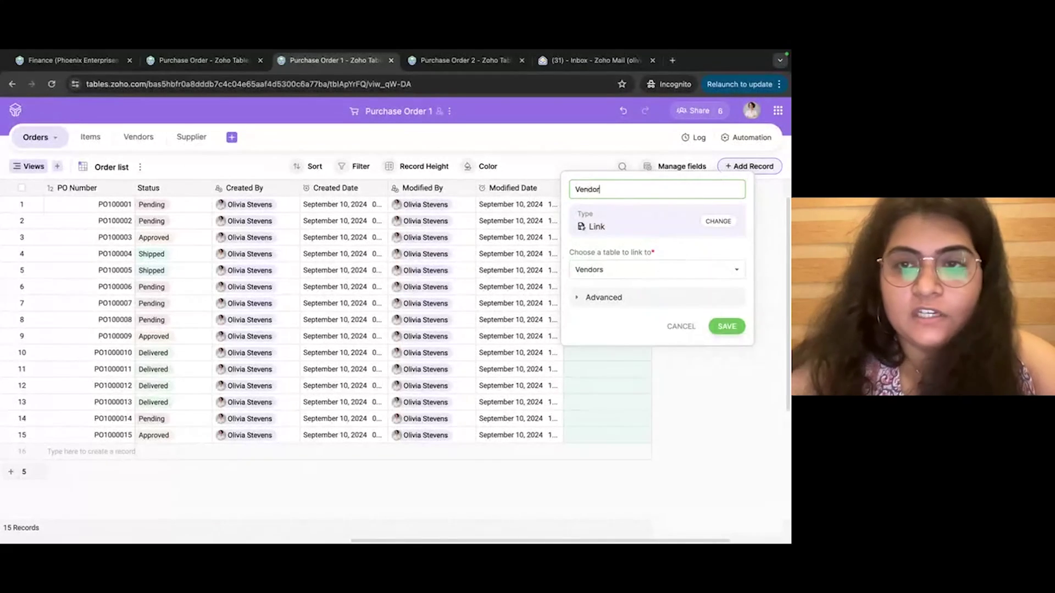
pyautogui.click(722, 329)
pyautogui.click(617, 255)
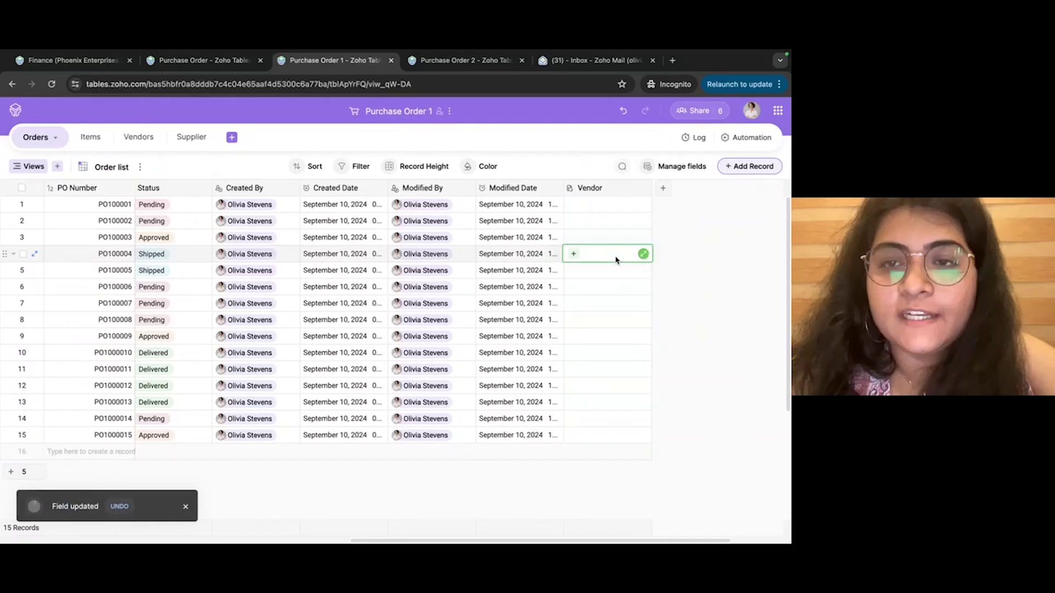
# Link the first order to the vendor ThreadWorks Inc. and the second order to EcoFabric Solutions.
pyautogui.click(570, 206)
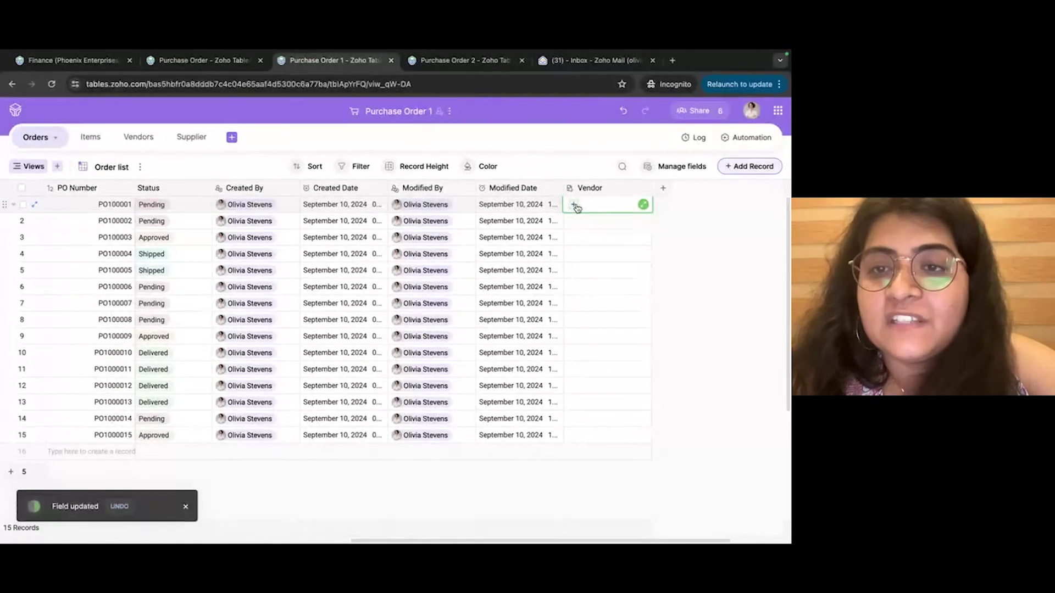
pyautogui.click(573, 204)
pyautogui.click(585, 254)
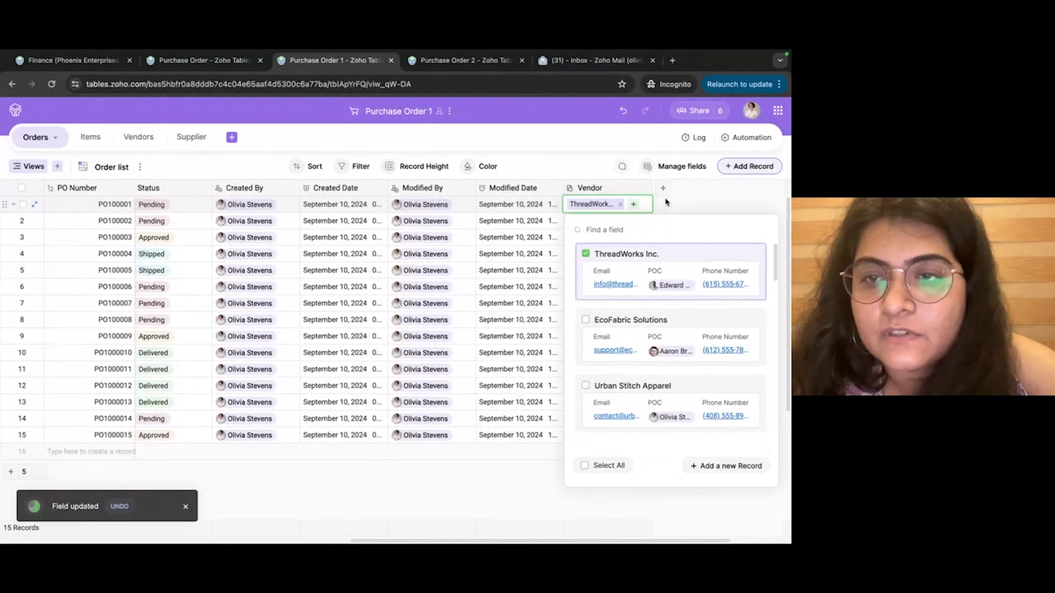
pyautogui.press('Escape')
pyautogui.click(590, 220)
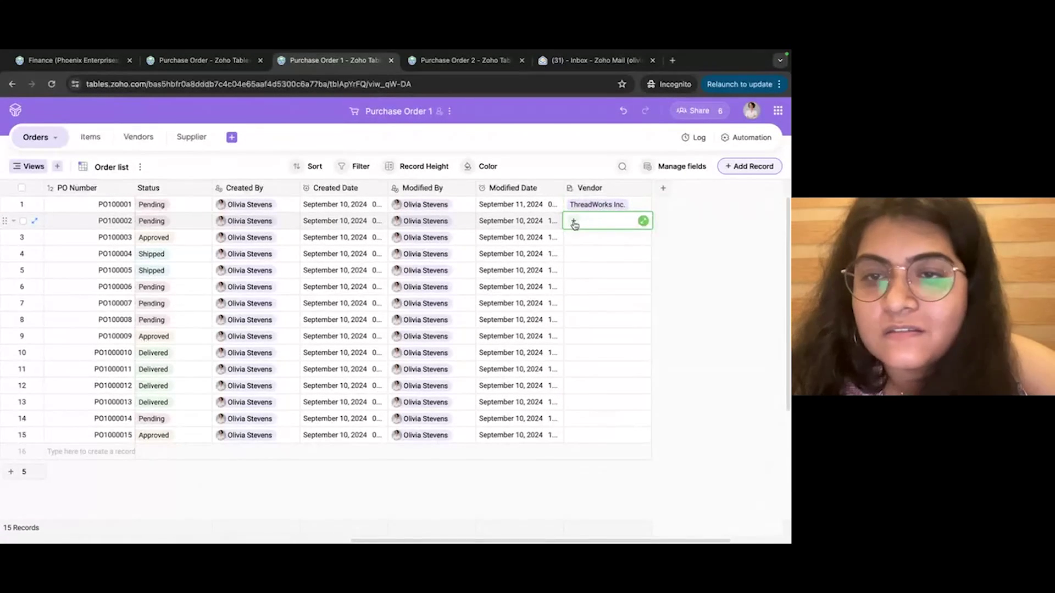
pyautogui.click(574, 221)
pyautogui.click(586, 338)
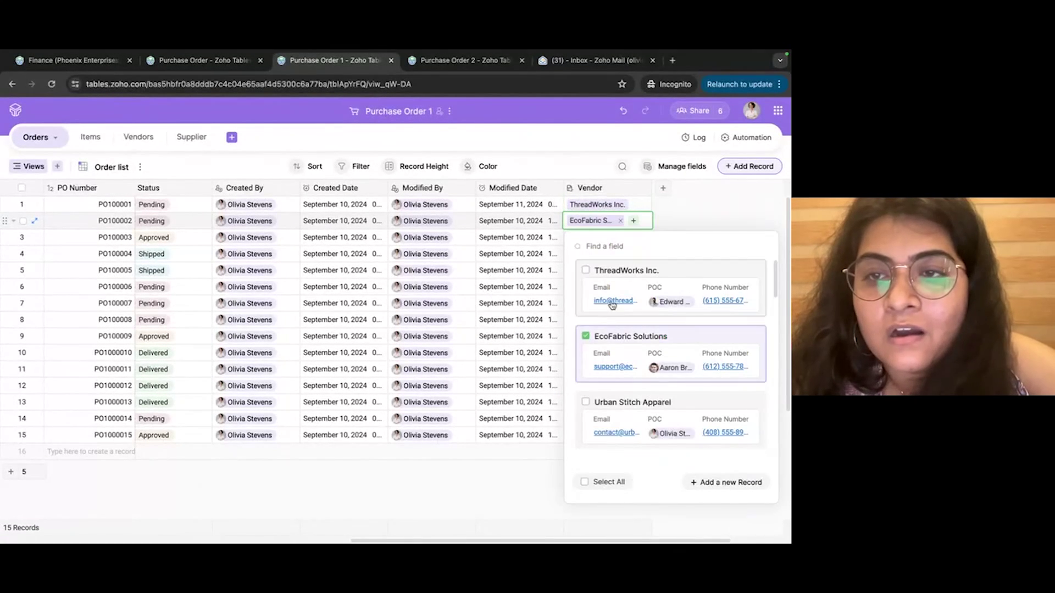
pyautogui.click(690, 216)
# Link the third order to the vendor Urban Stitch Apparel and close the record picker.
pyautogui.click(593, 240)
pyautogui.click(574, 238)
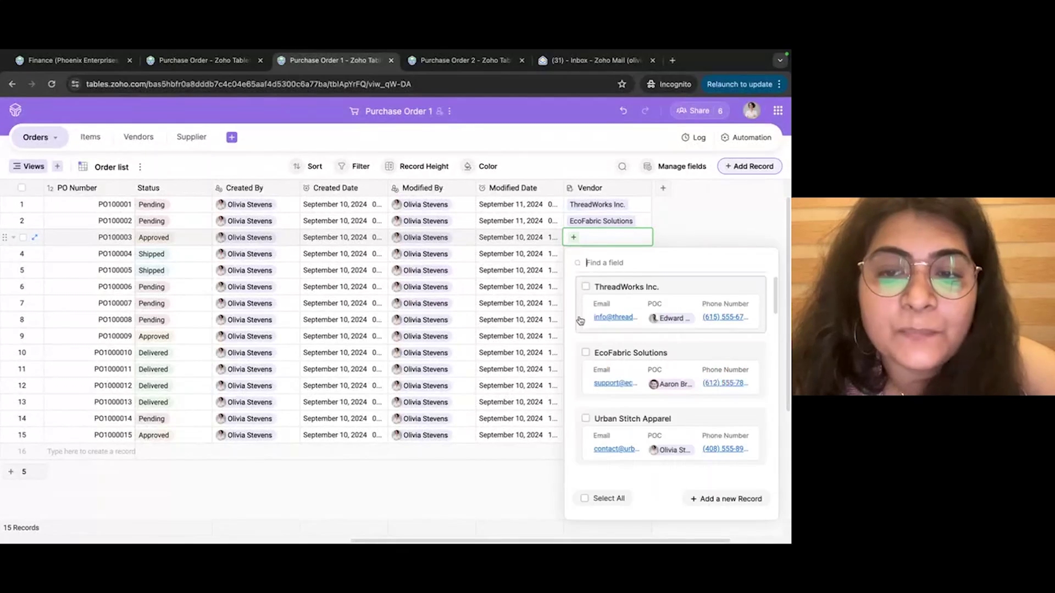
pyautogui.click(585, 421)
pyautogui.click(593, 204)
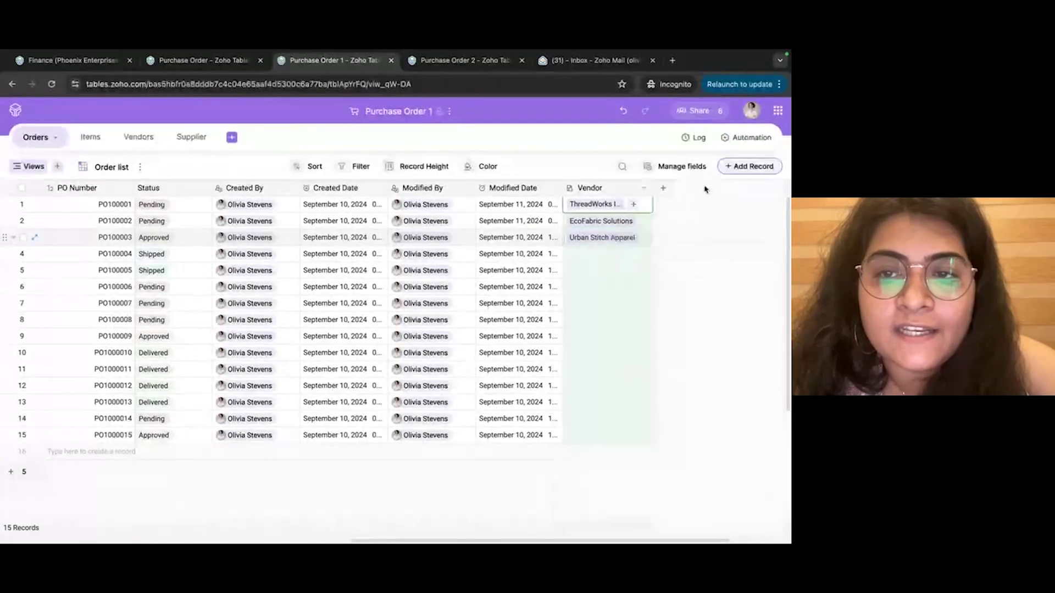
pyautogui.click(640, 269)
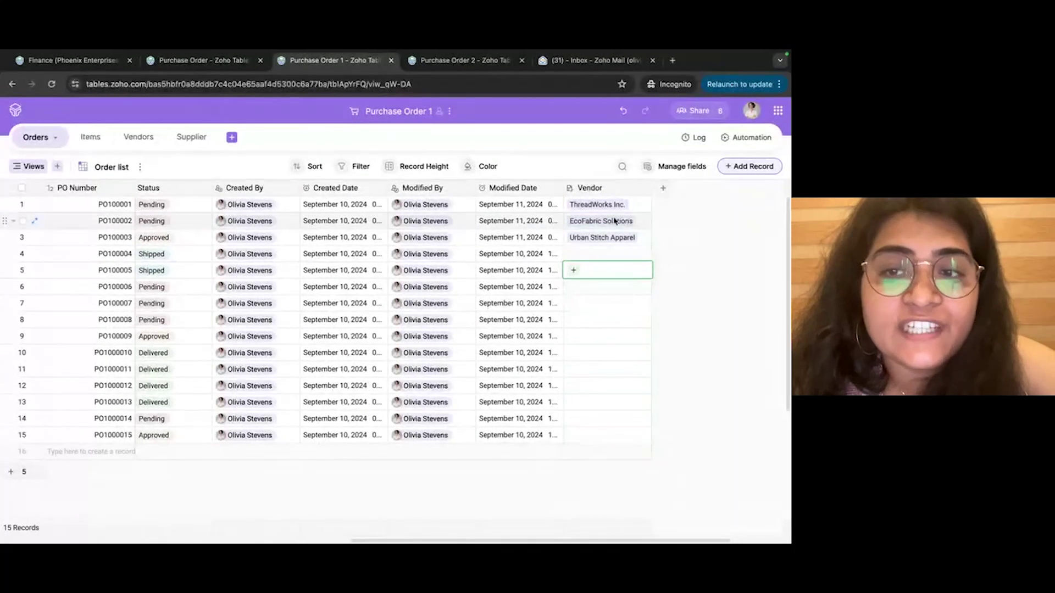
# In the Vendors table, change the first vendor's name to ThreadWorks Pvt. Ltd.
pyautogui.click(136, 143)
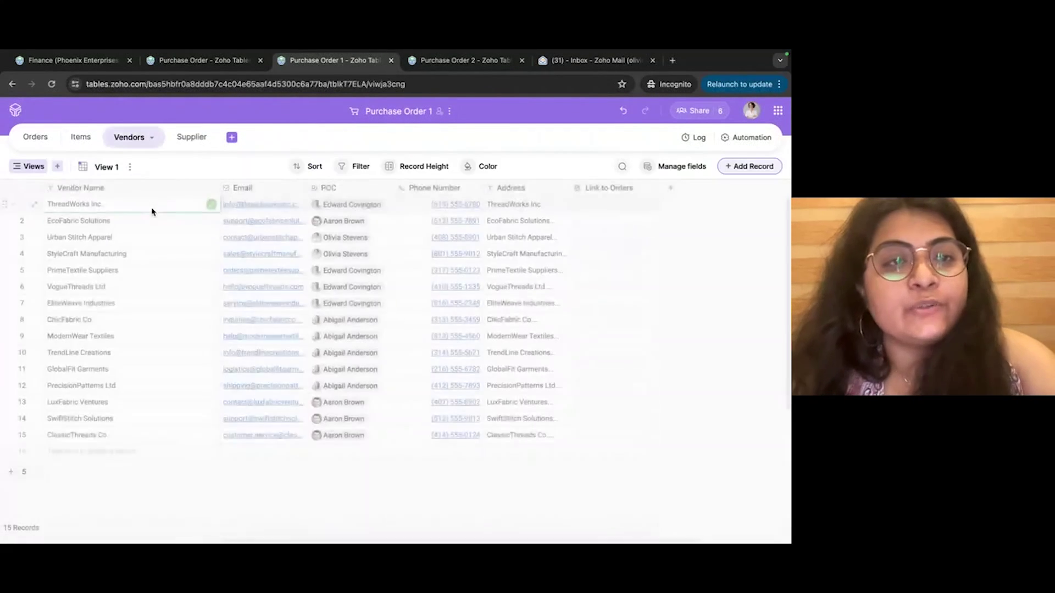
pyautogui.click(170, 205)
pyautogui.press('Return')
pyautogui.press('BackSpace')
pyautogui.press('BackSpace')
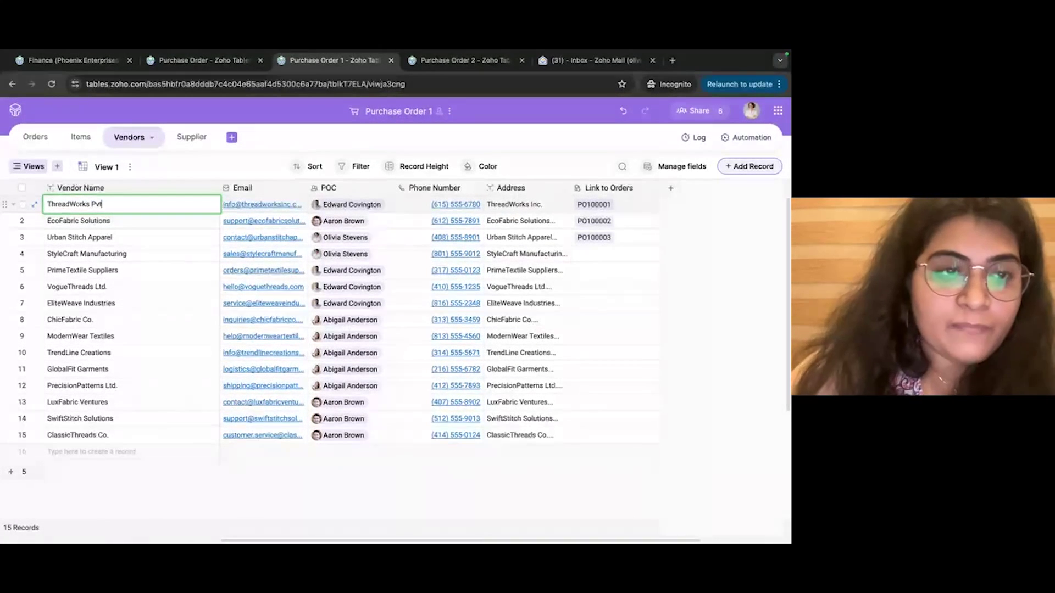
pyautogui.write('Pvt. Ltd.')
pyautogui.press('Return')
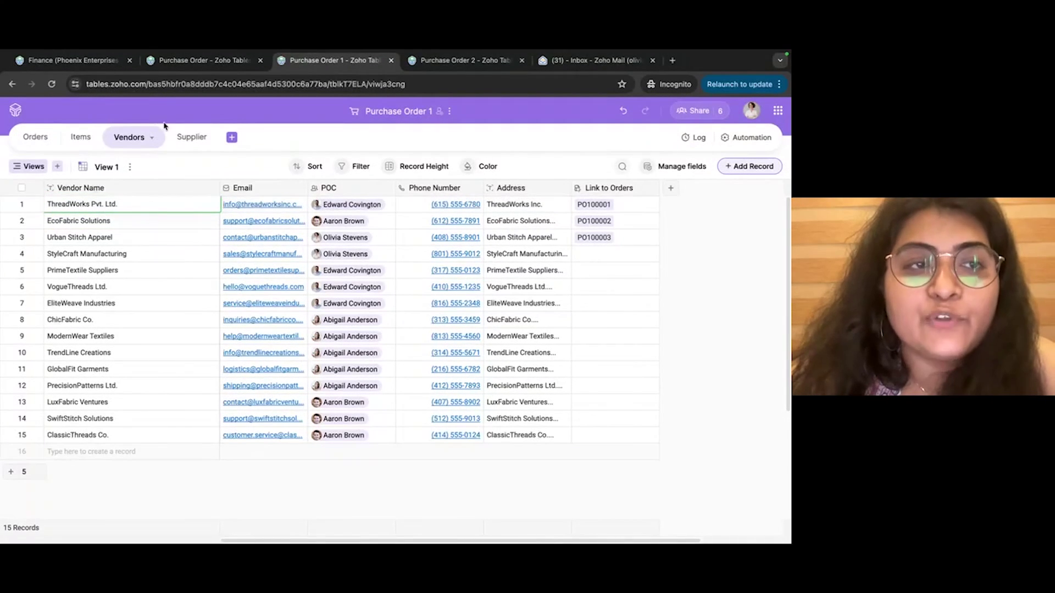
# Add a Lookup field to the Orders table that uses the Vendor link field to look up Email.
pyautogui.click(34, 137)
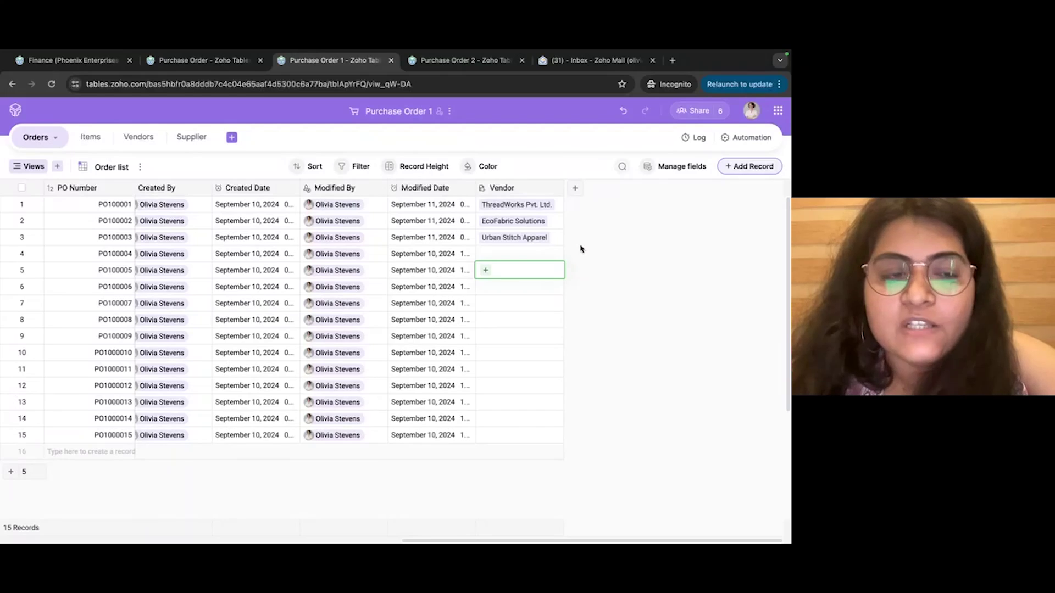
pyautogui.click(576, 189)
pyautogui.scroll(-5, 605, 379)
pyautogui.scroll(-5, 607, 391)
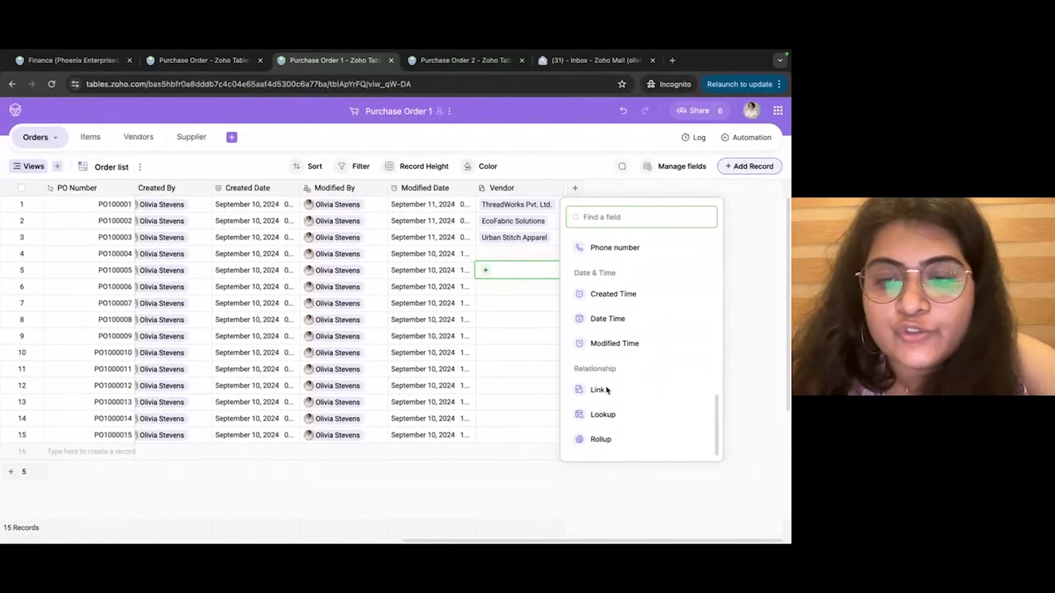
pyautogui.click(603, 416)
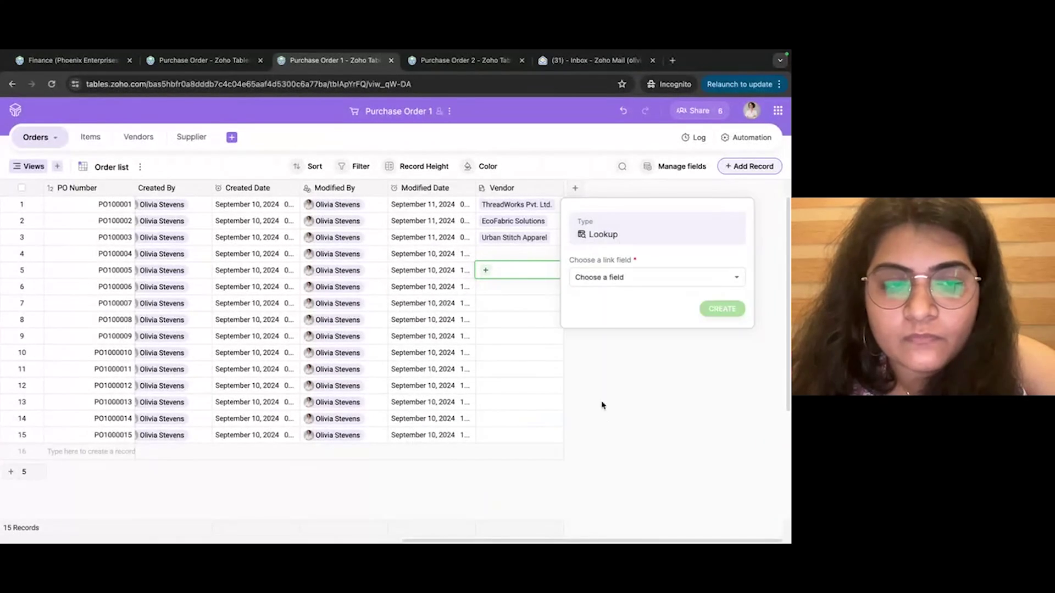
pyautogui.click(613, 284)
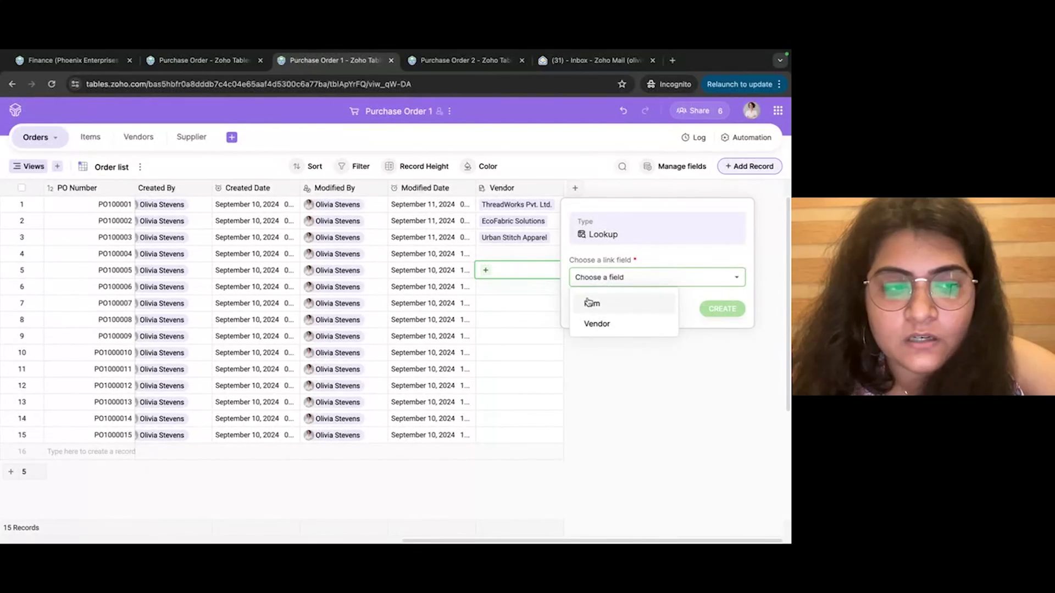
pyautogui.click(603, 325)
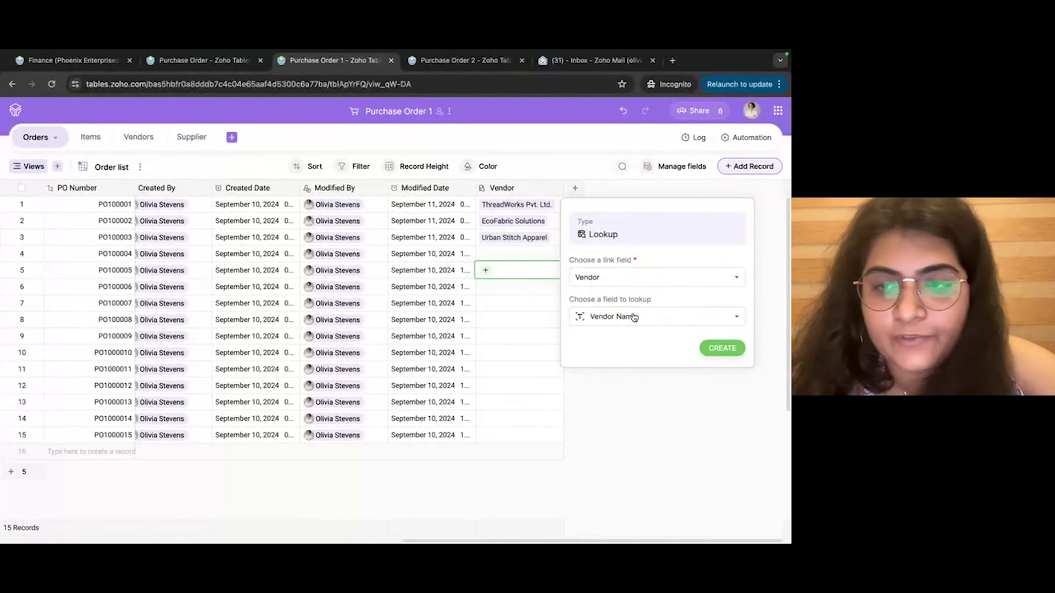
pyautogui.click(623, 318)
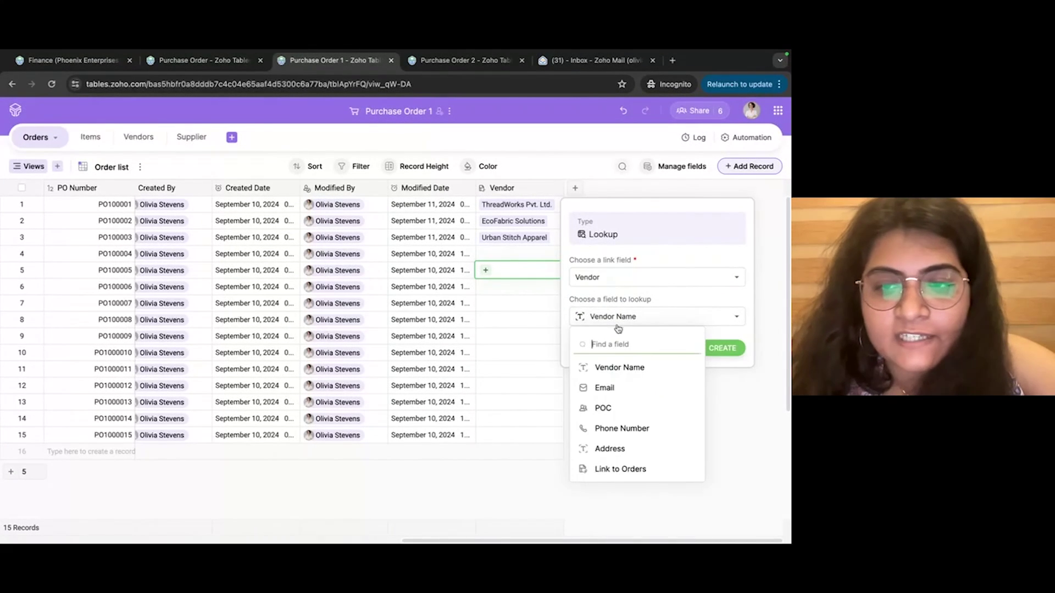
pyautogui.click(605, 389)
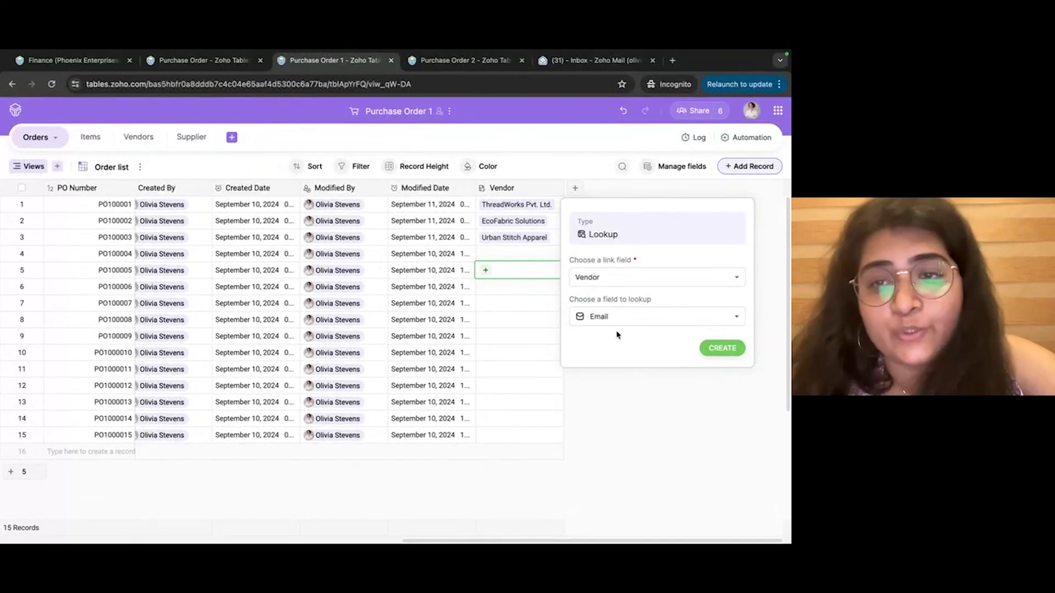
pyautogui.click(719, 349)
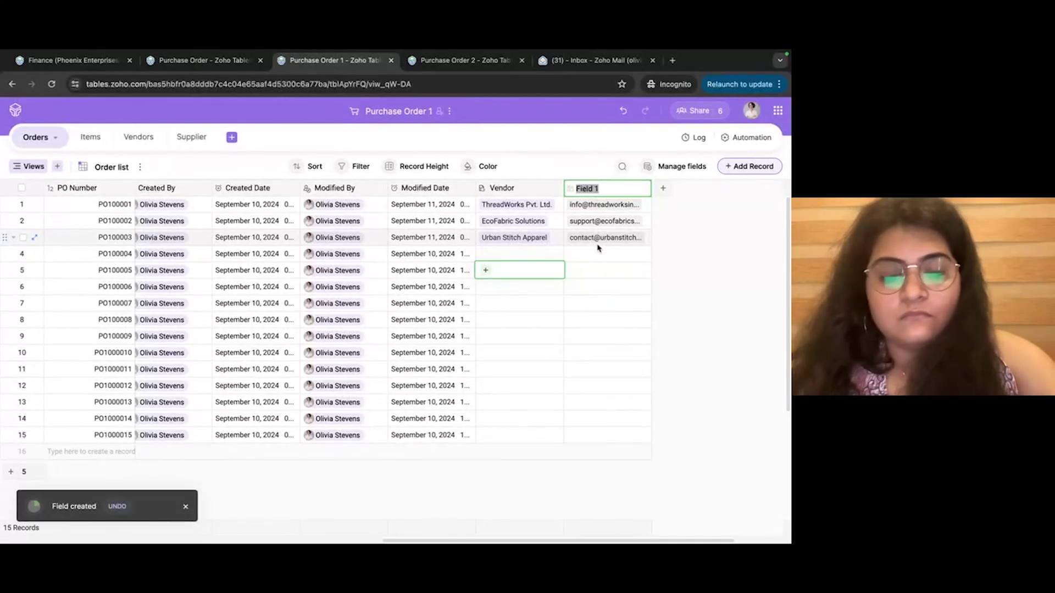
# Rename the new lookup field as Email and save the change.
pyautogui.click(595, 275)
pyautogui.doubleClick(619, 190)
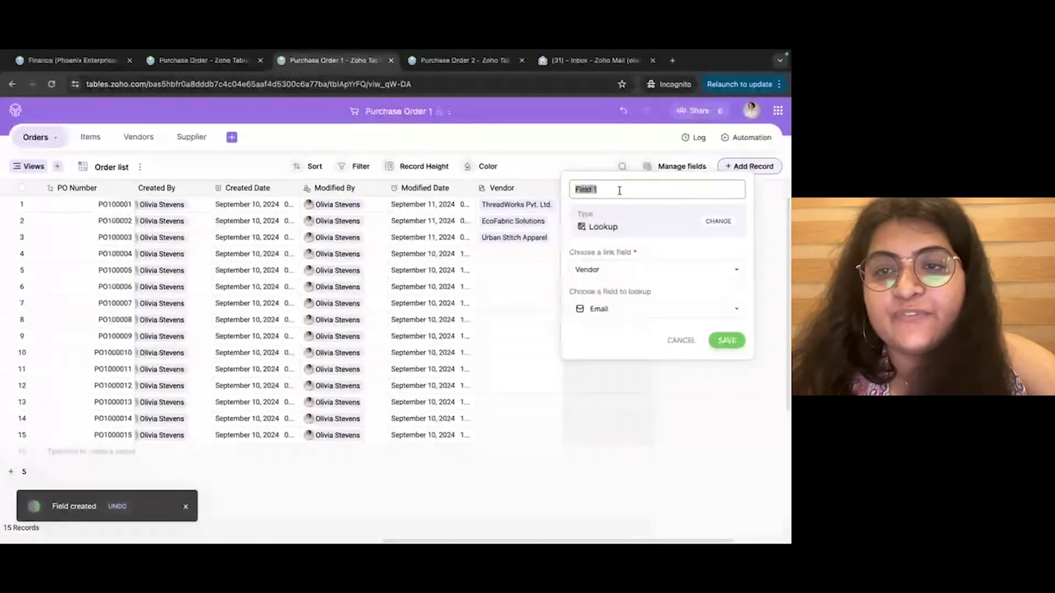
pyautogui.write('Email')
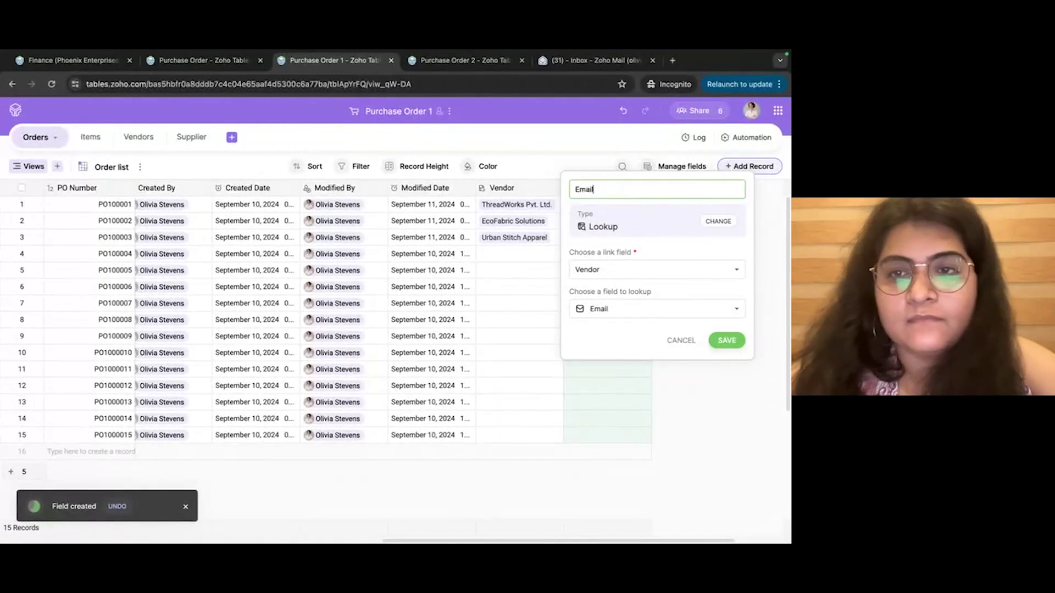
pyautogui.click(726, 342)
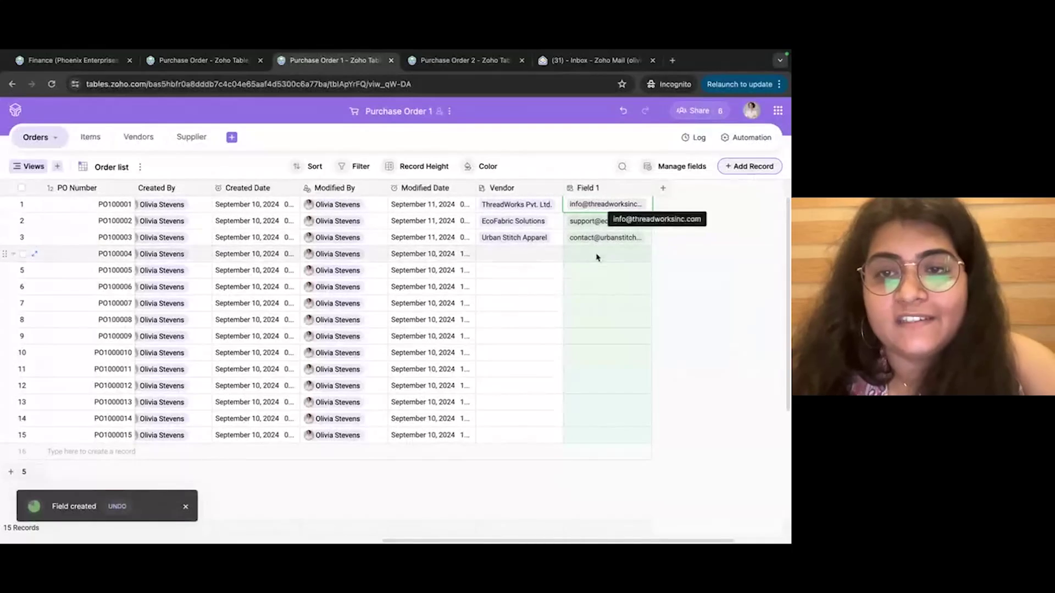
# Link the fourth order to the vendor PrimeTextile Suppliers and close the record picker.
pyautogui.click(539, 258)
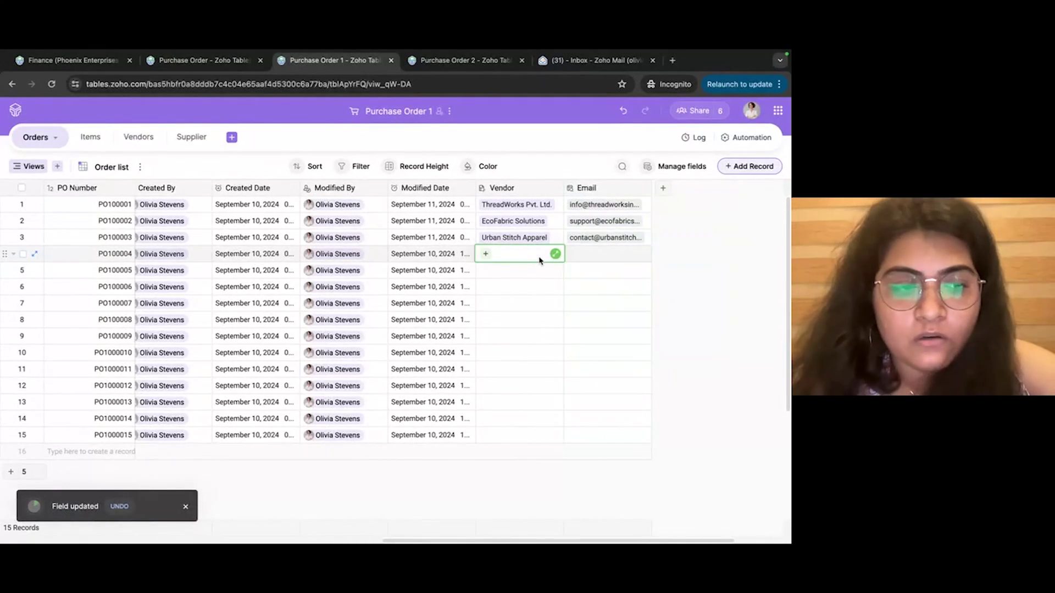
pyautogui.click(486, 256)
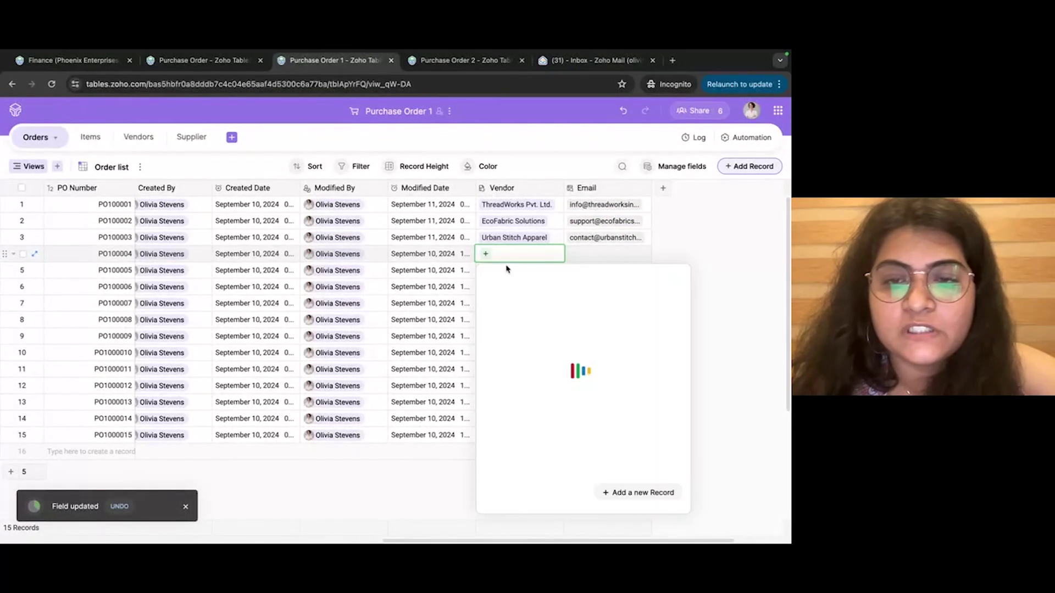
pyautogui.scroll(-3, 529, 415)
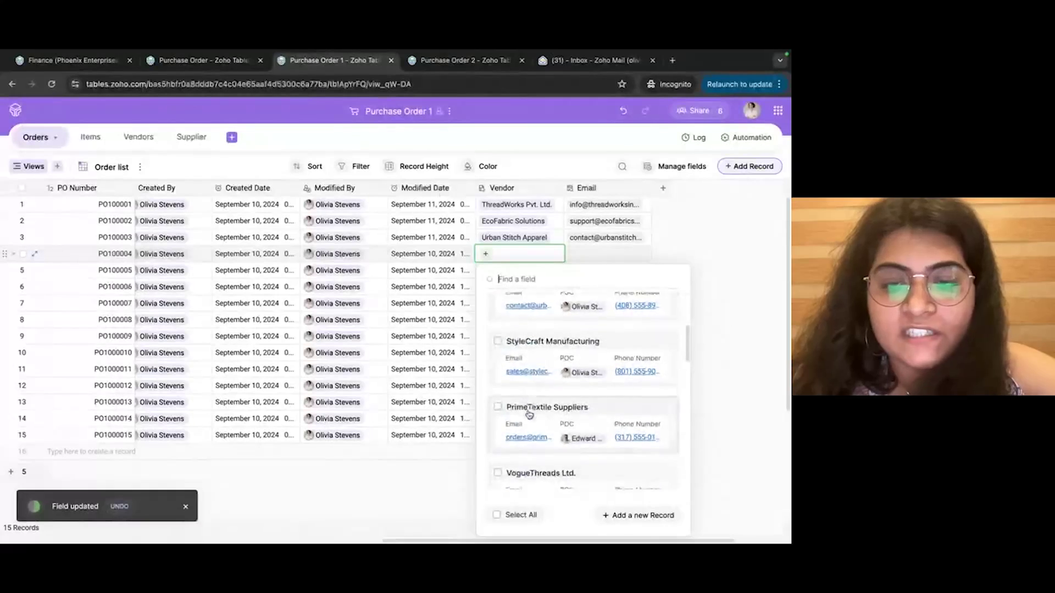
pyautogui.click(529, 414)
pyautogui.click(733, 332)
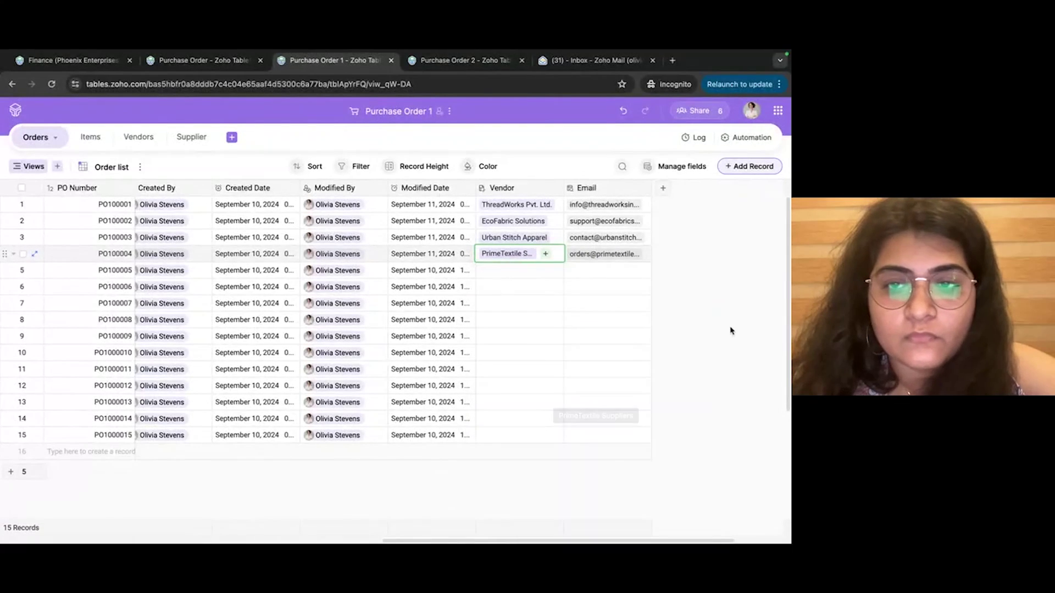
# Link the fifth order to the vendor EliteWeave Industries and close the record picker.
pyautogui.click(492, 274)
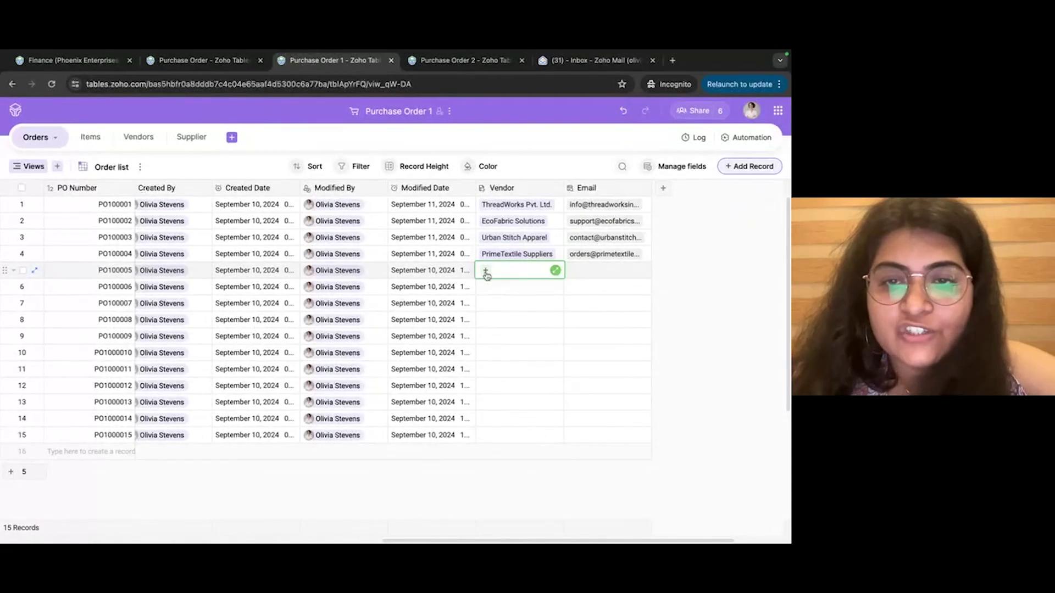
pyautogui.click(485, 271)
pyautogui.scroll(-5, 503, 373)
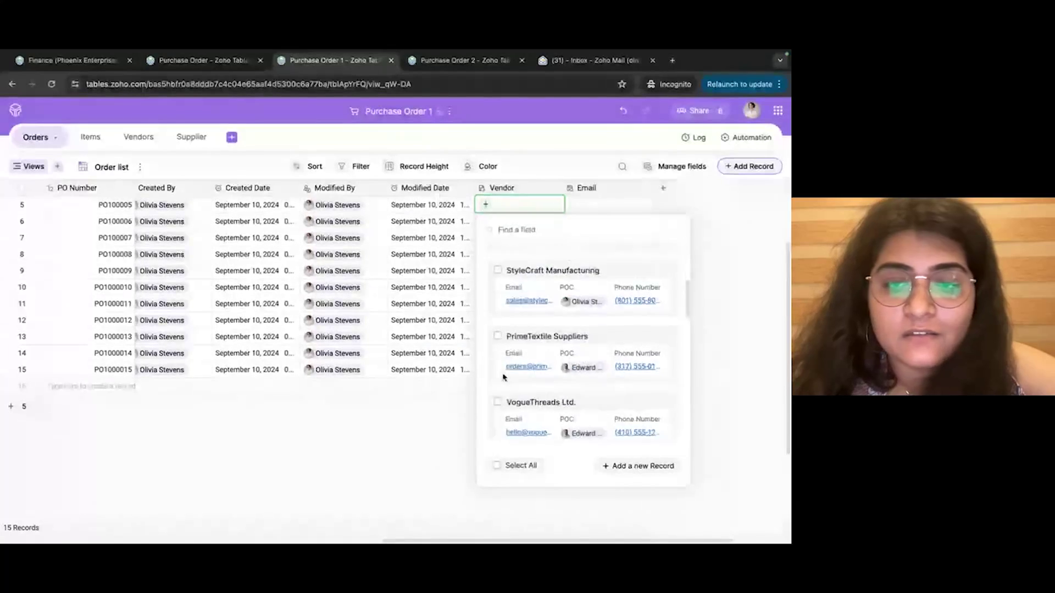
pyautogui.click(498, 399)
pyautogui.click(749, 384)
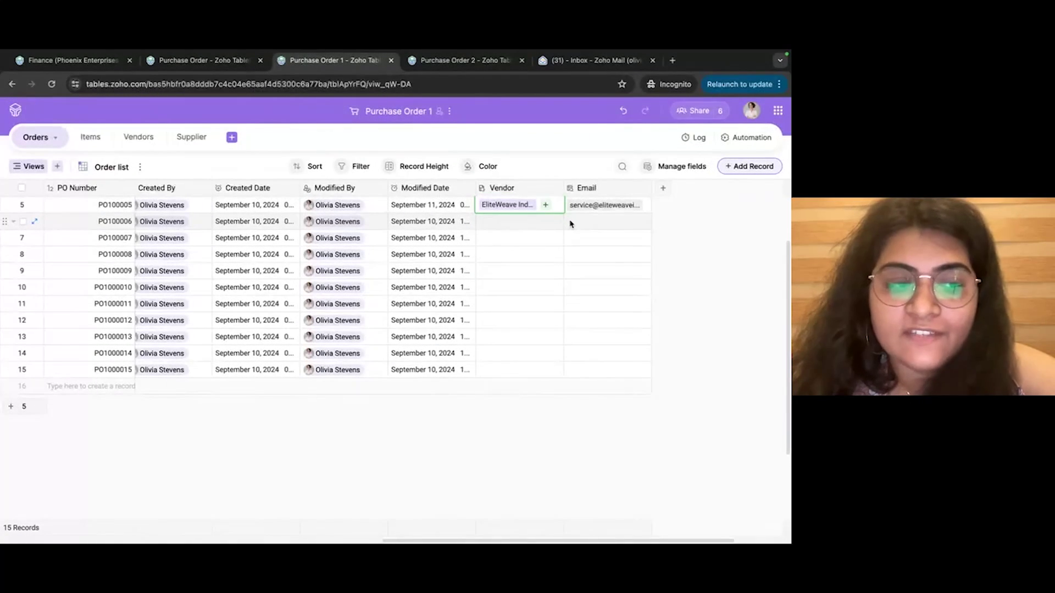
# Link the sixth order to the vendor PrimeTextile Suppliers and close the record picker.
pyautogui.click(506, 222)
pyautogui.click(486, 223)
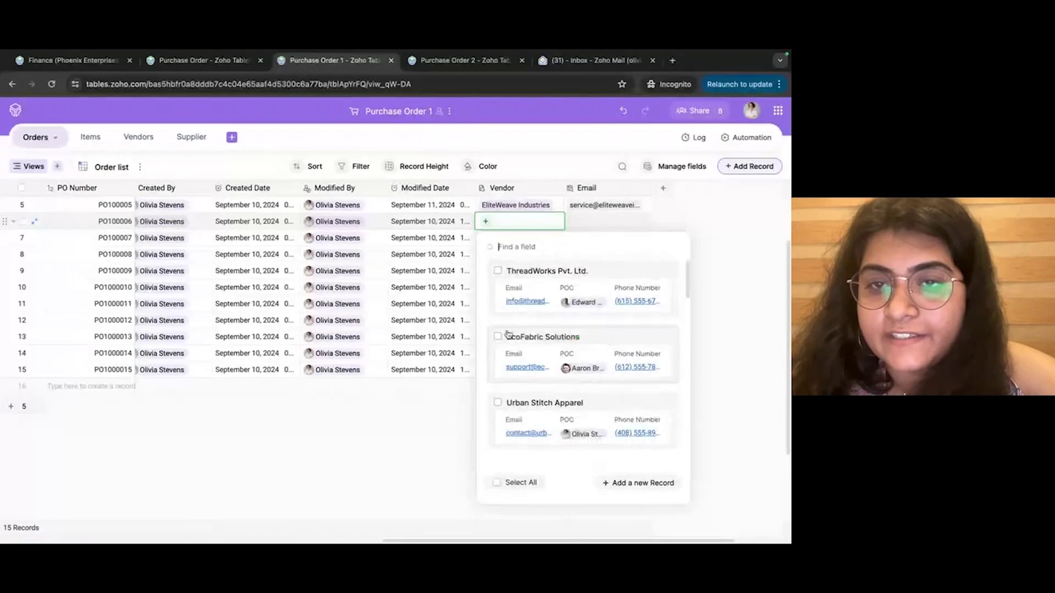
pyautogui.scroll(-5, 505, 351)
pyautogui.click(505, 357)
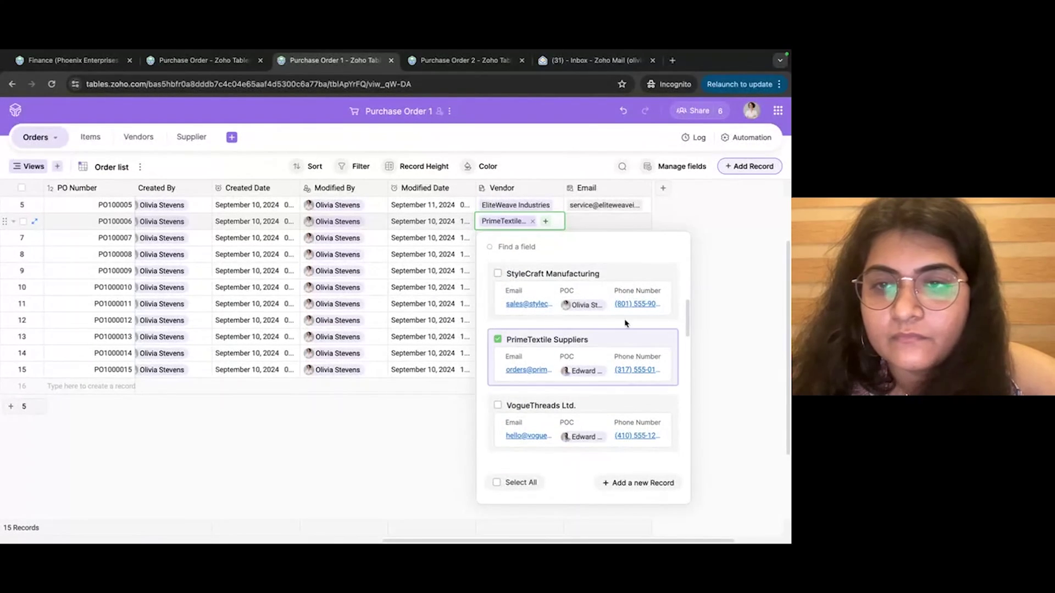
pyautogui.click(749, 317)
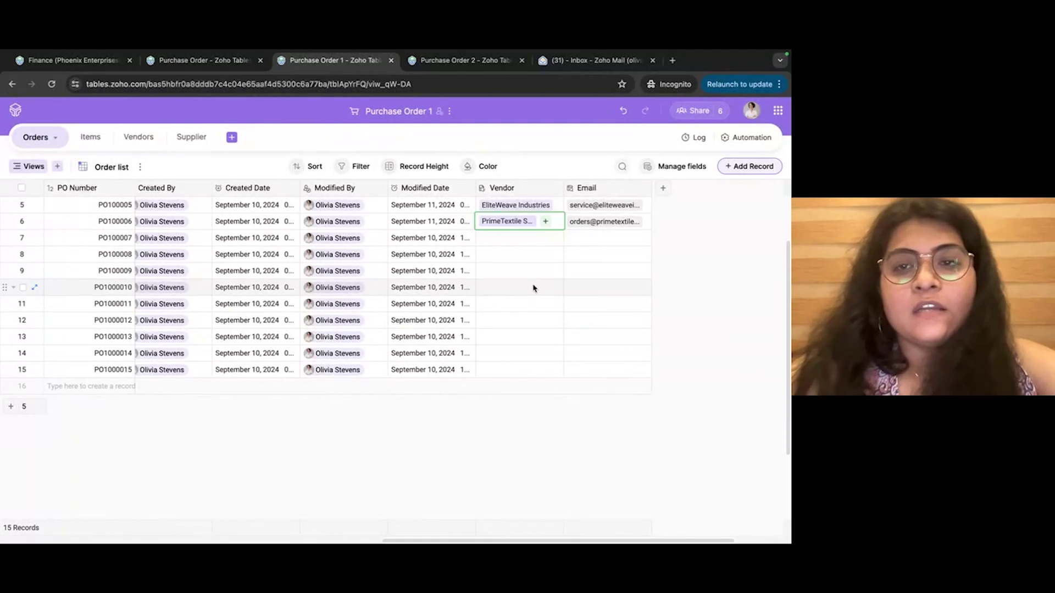
pyautogui.scroll(3, 532, 288)
pyautogui.hscroll(2, 419, 218)
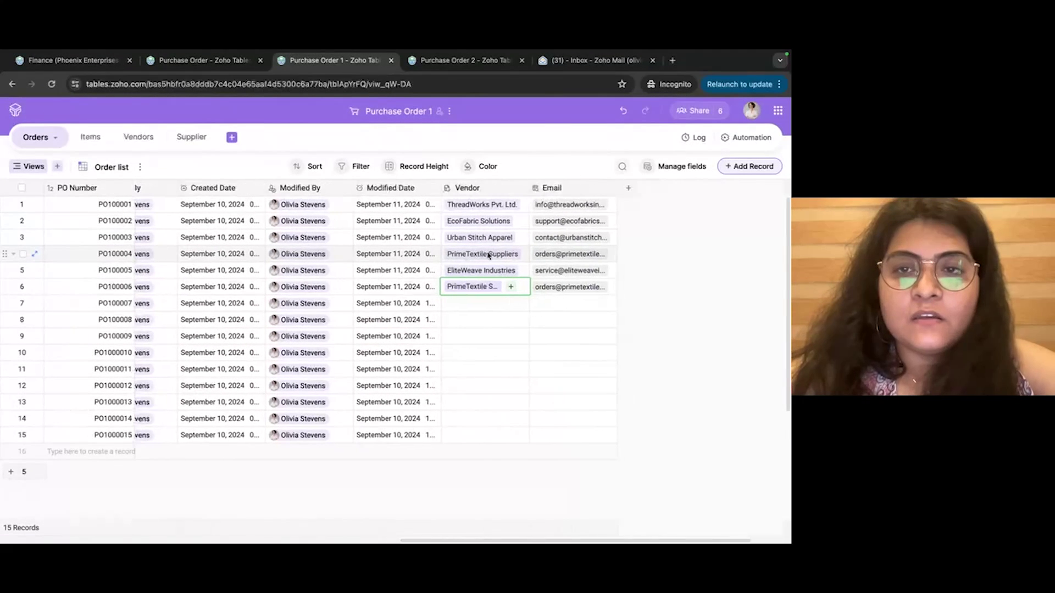
# In the Purchase Order 2 base, start a Rollup field in the Vendors table based on the Link to Orders field.
pyautogui.click(430, 63)
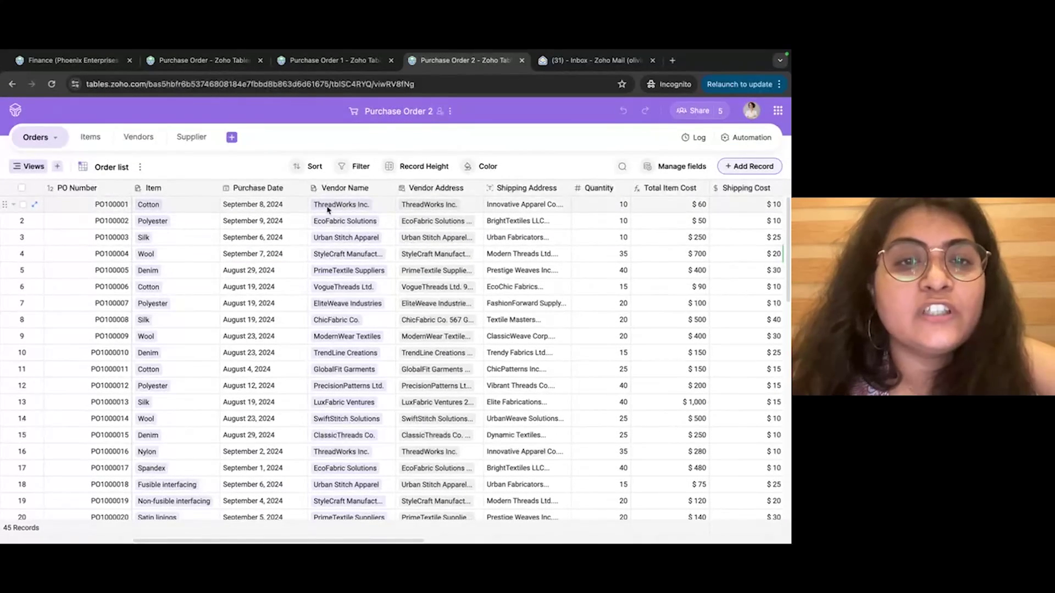
pyautogui.click(145, 140)
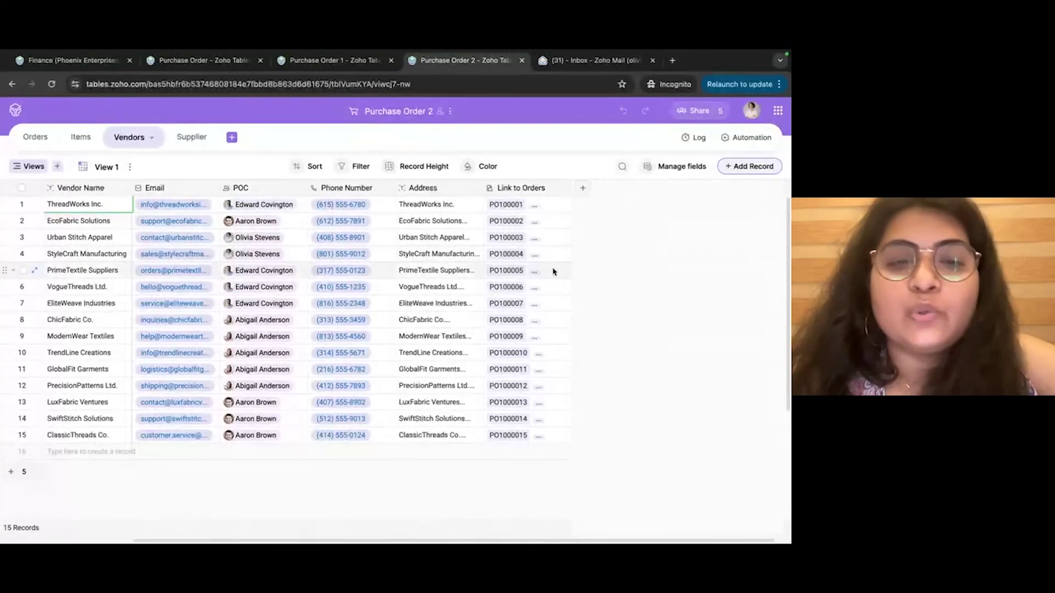
pyautogui.click(584, 189)
pyautogui.scroll(-10, 613, 363)
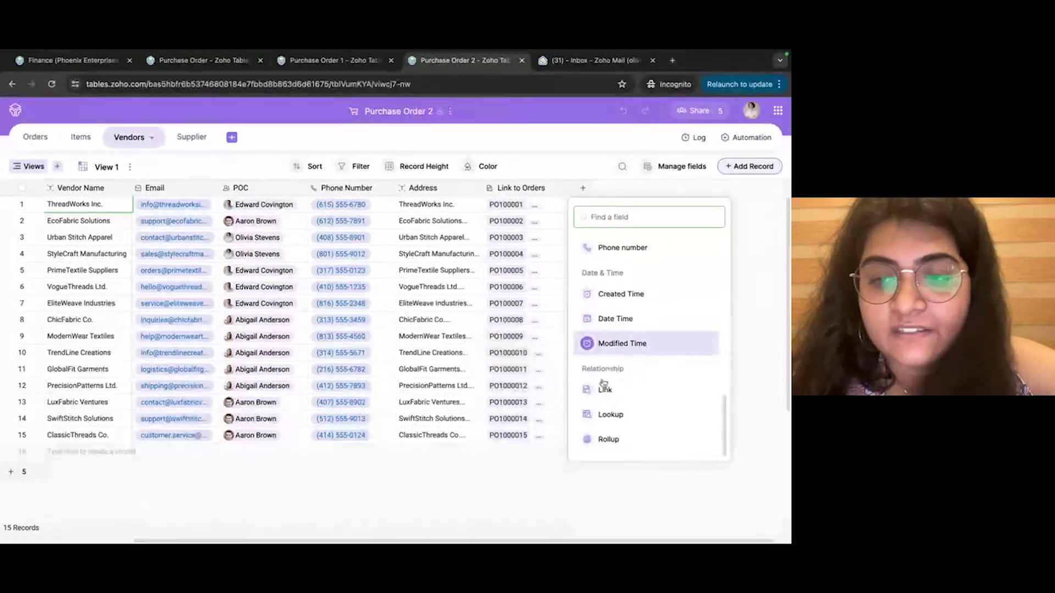
pyautogui.click(599, 442)
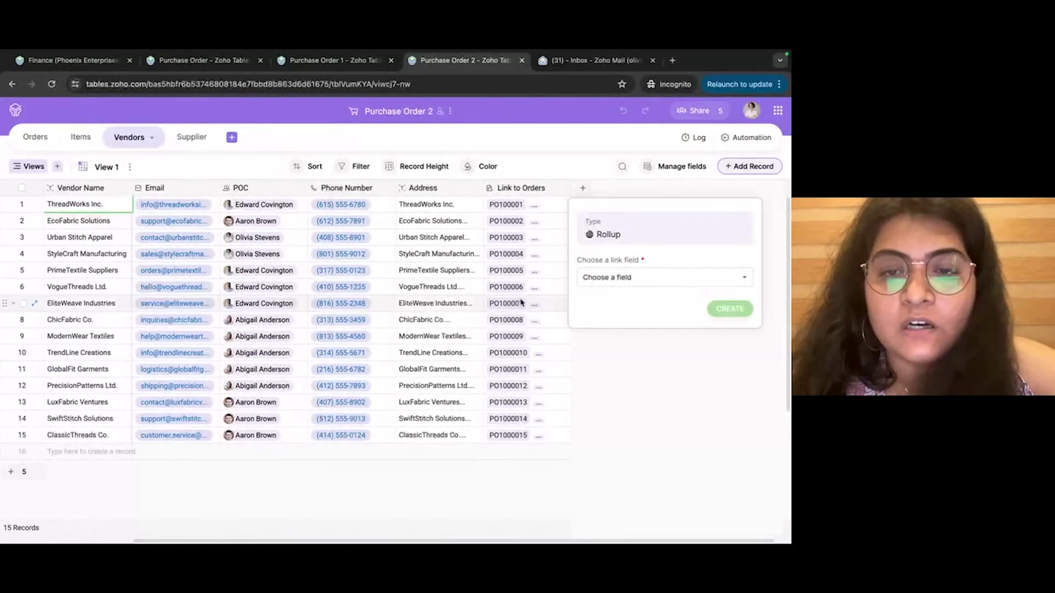
pyautogui.click(614, 283)
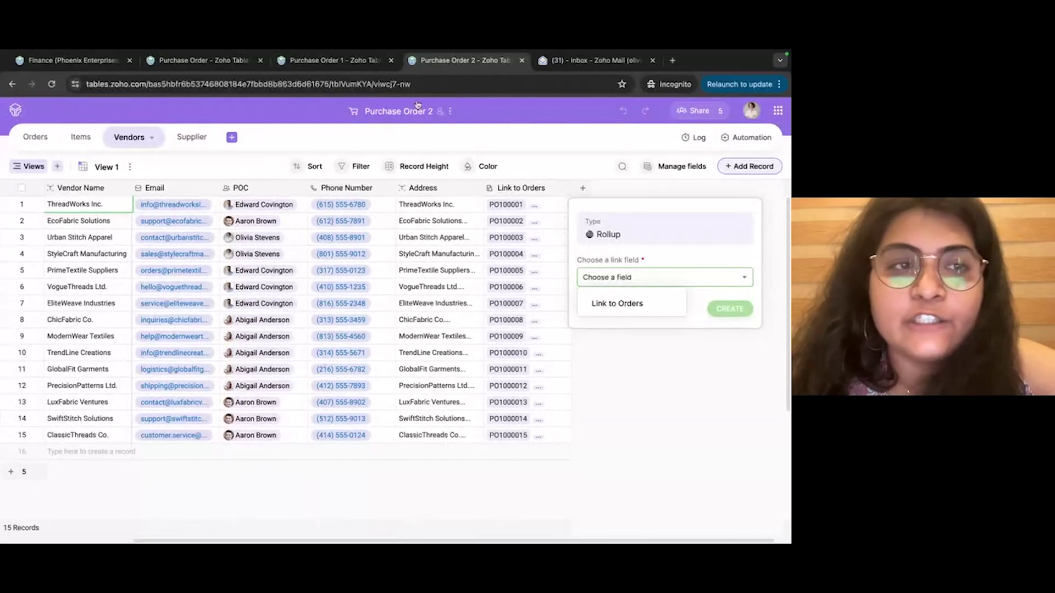
pyautogui.click(660, 305)
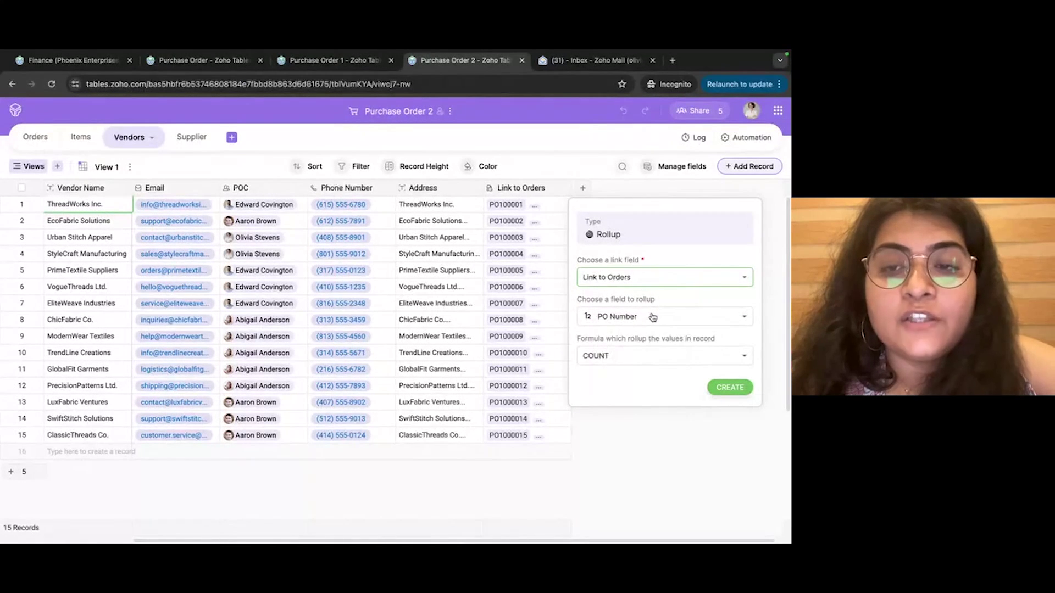
# Set the rollup to total the Quantity field with the SUM formula and create the field in the Vendors table.
pyautogui.click(653, 317)
pyautogui.scroll(-2, 611, 482)
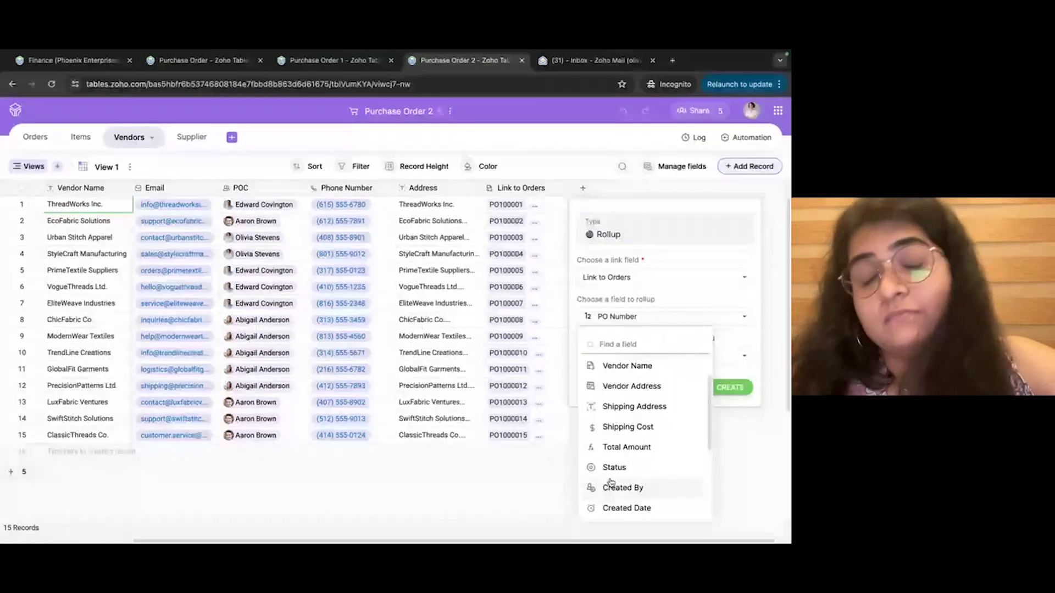
pyautogui.scroll(-4, 611, 483)
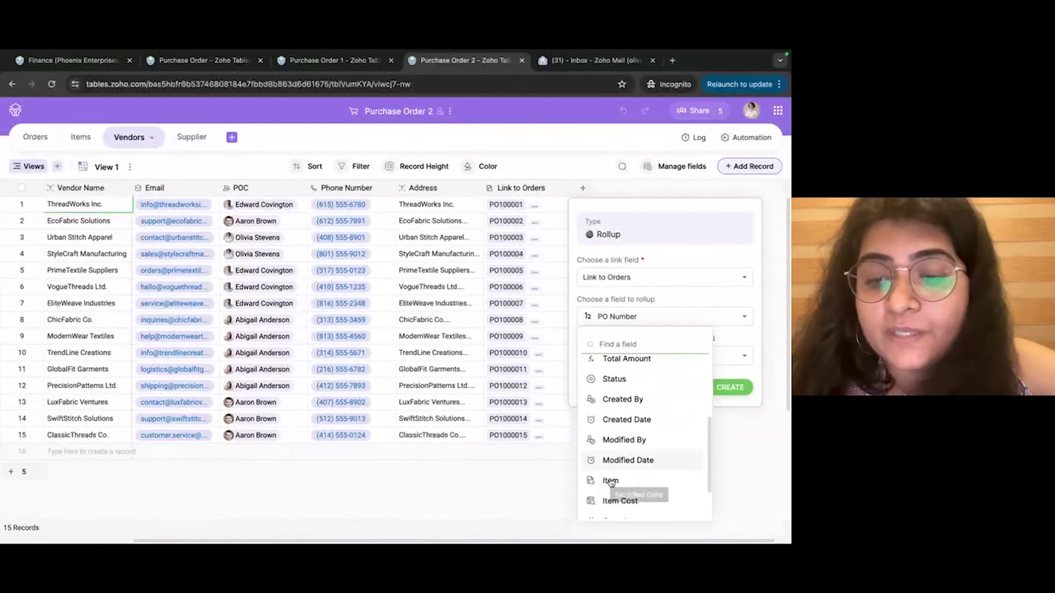
pyautogui.click(611, 484)
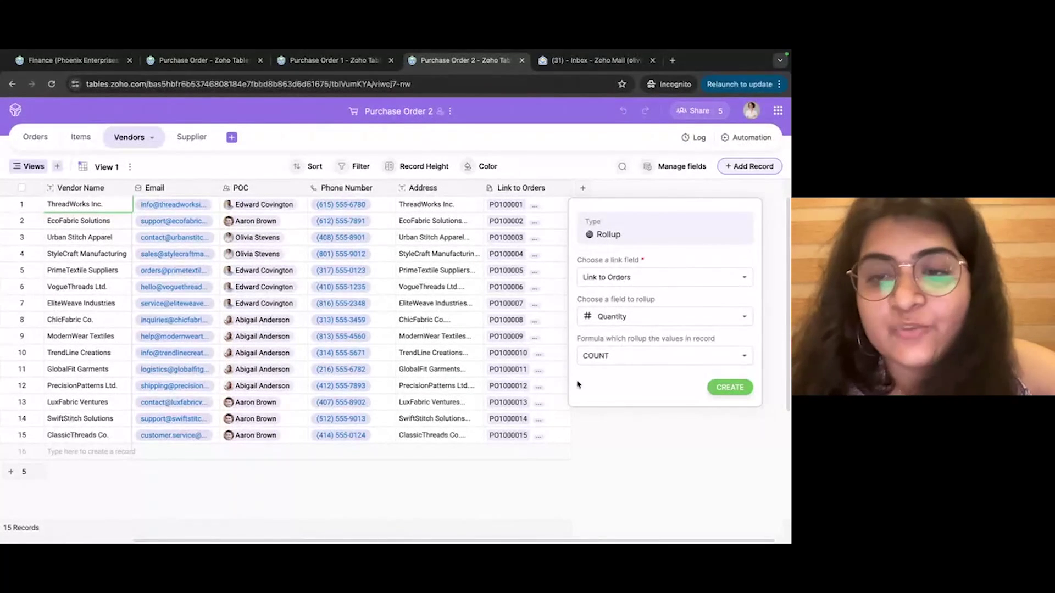
pyautogui.click(609, 364)
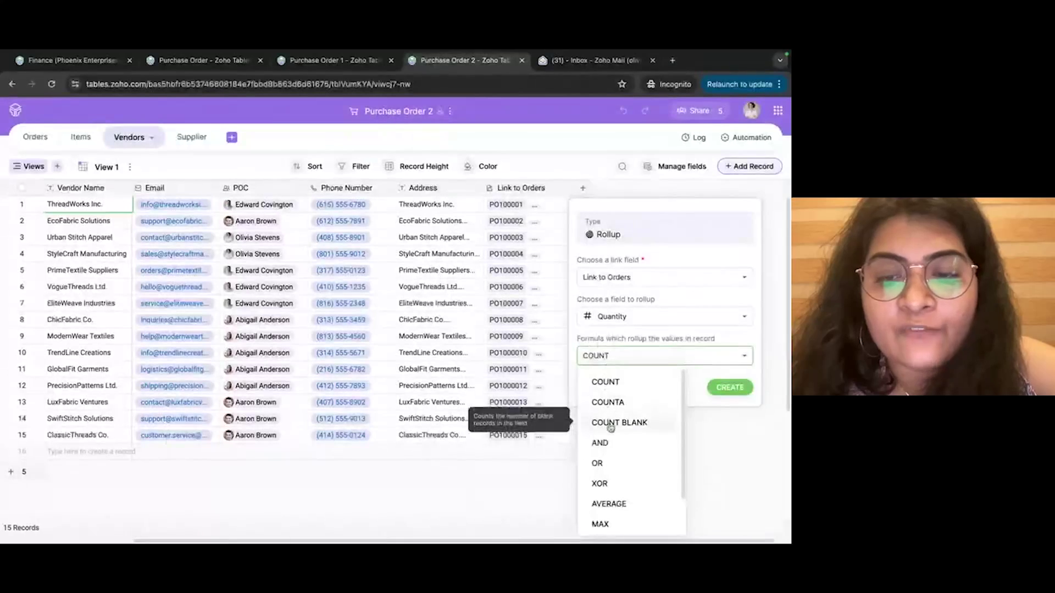
pyautogui.scroll(-1, 603, 515)
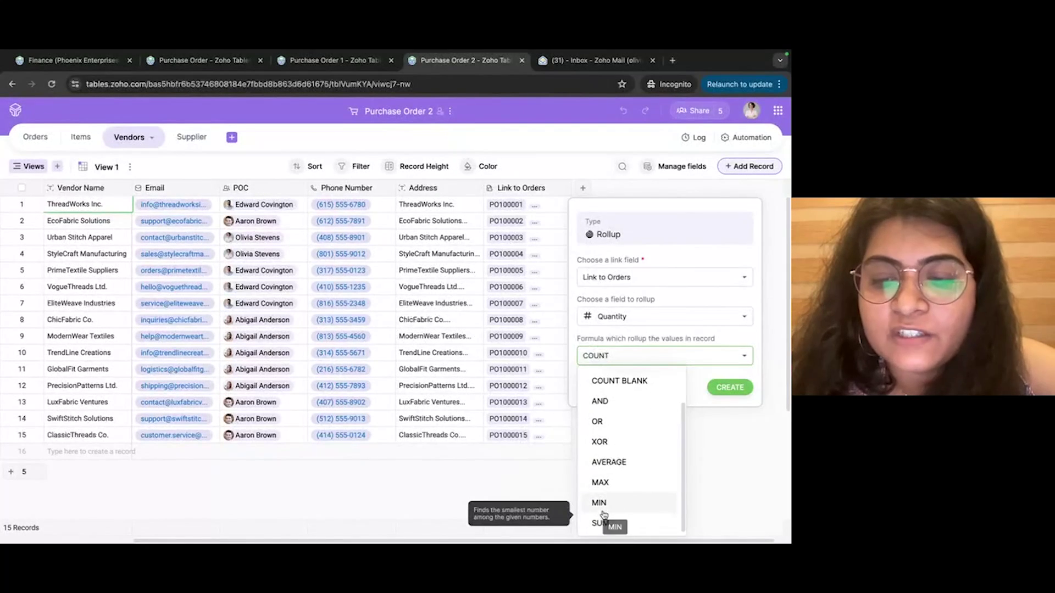
pyautogui.click(601, 523)
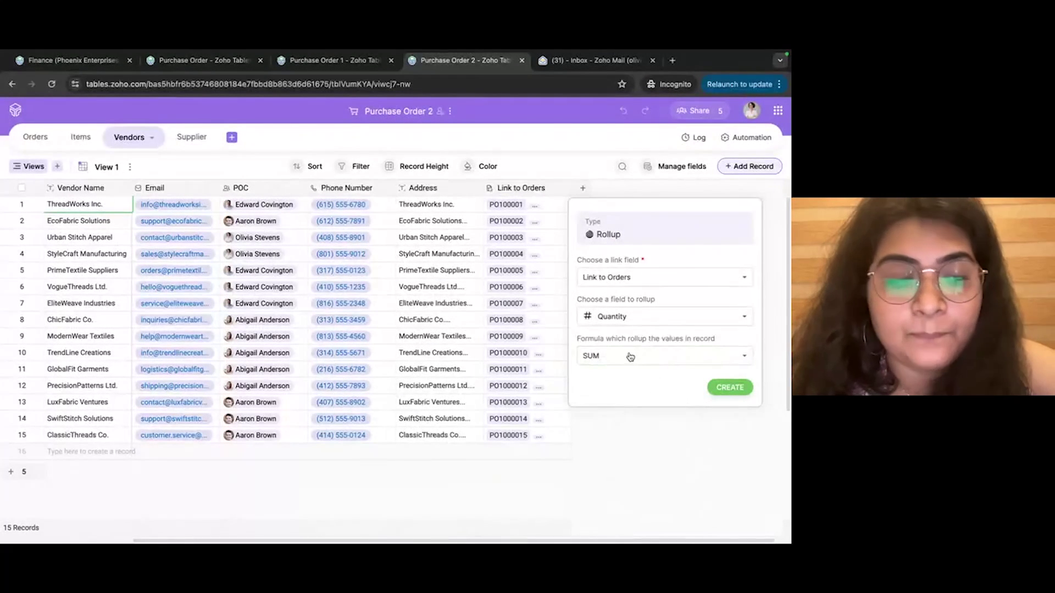
pyautogui.click(724, 387)
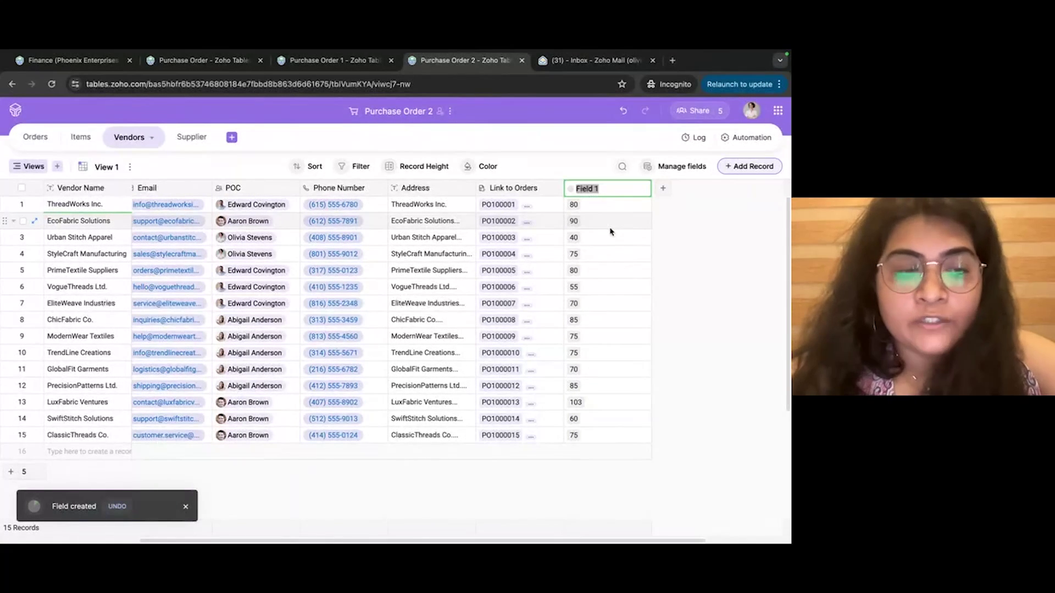
pyautogui.click(637, 223)
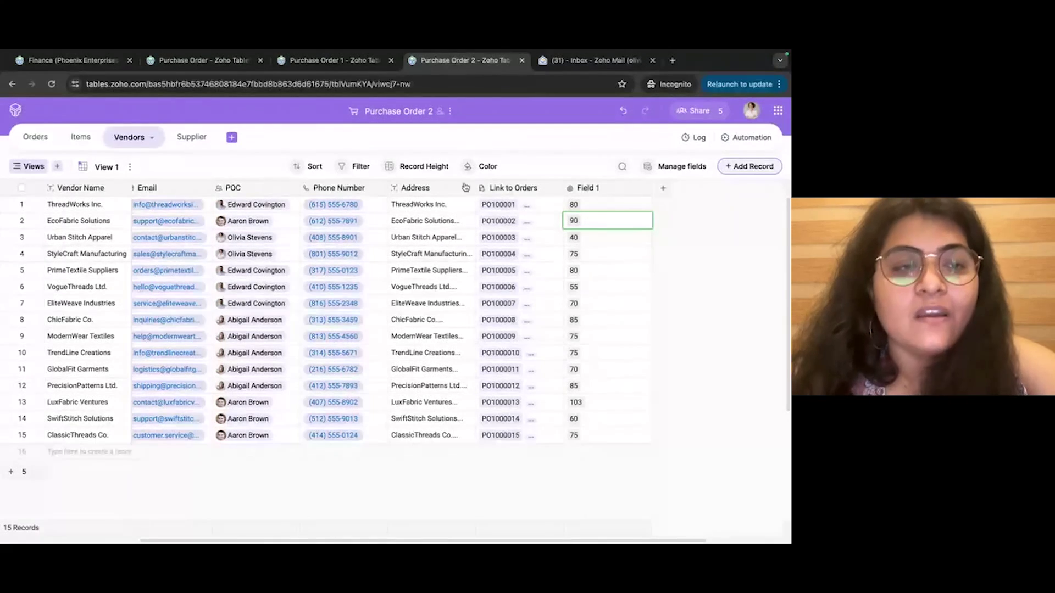
# Start a Formula field at the end of the Orders table.
pyautogui.click(48, 140)
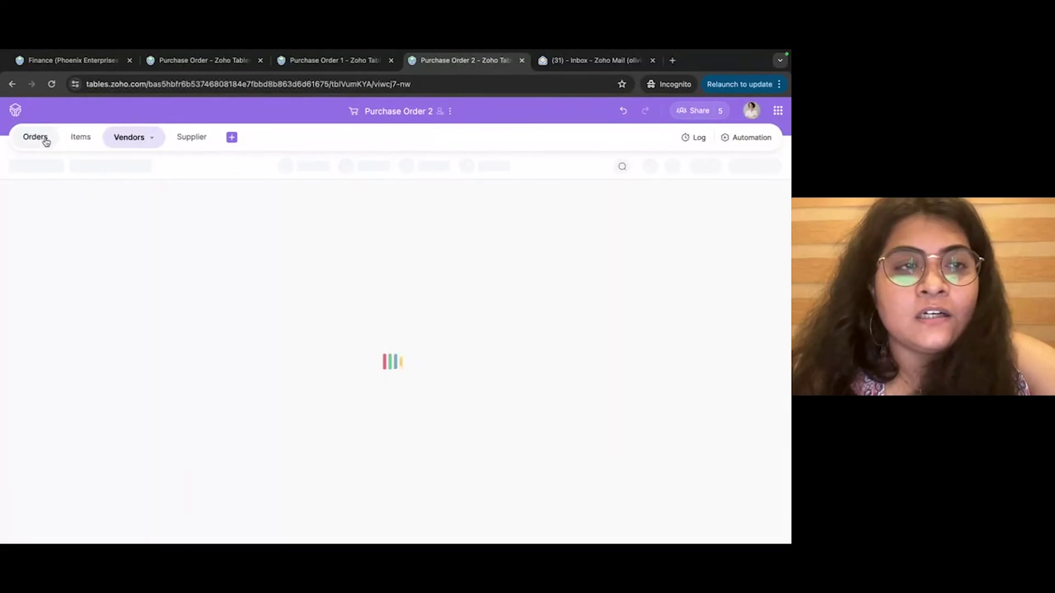
pyautogui.hscroll(5, 526, 285)
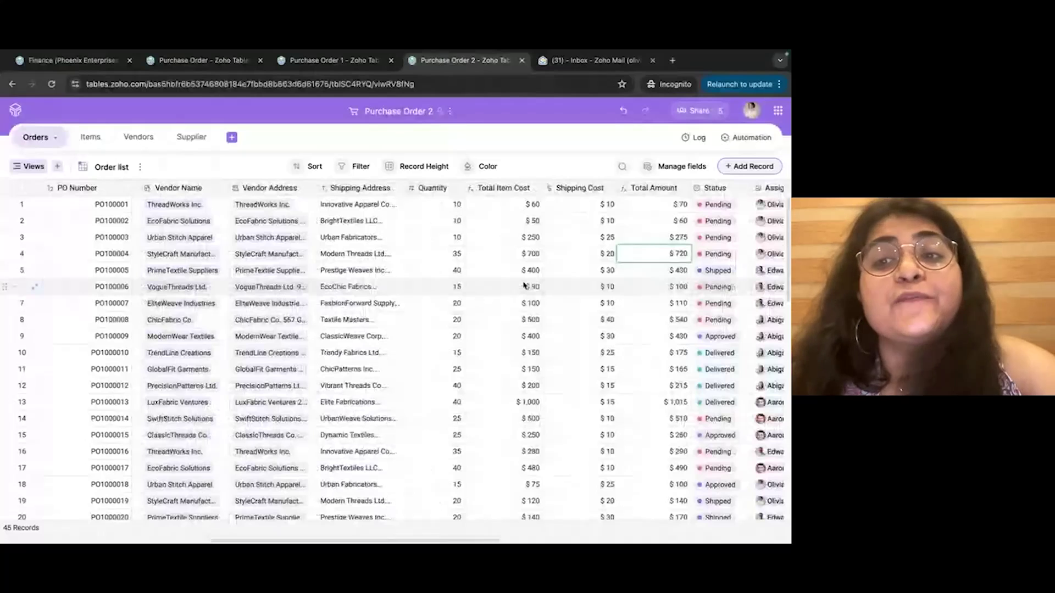
pyautogui.hscroll(1, 525, 285)
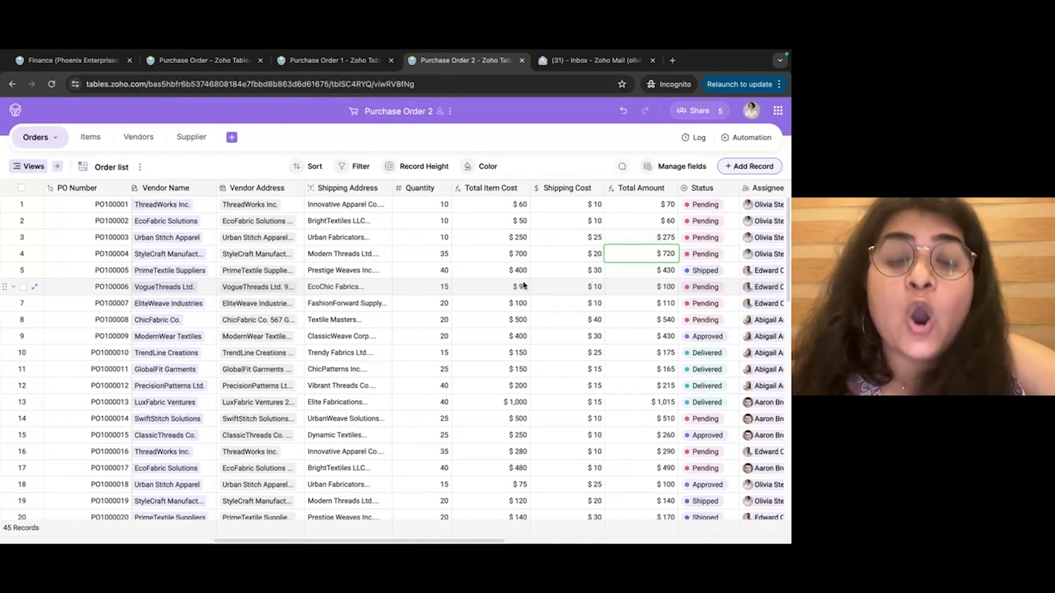
pyautogui.hscroll(10, 523, 285)
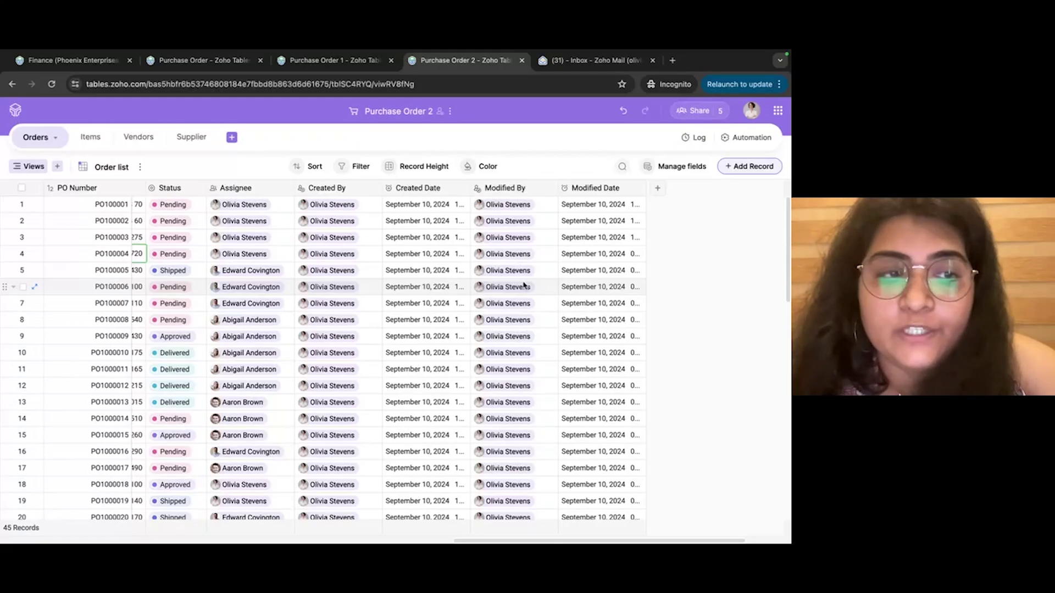
pyautogui.click(657, 189)
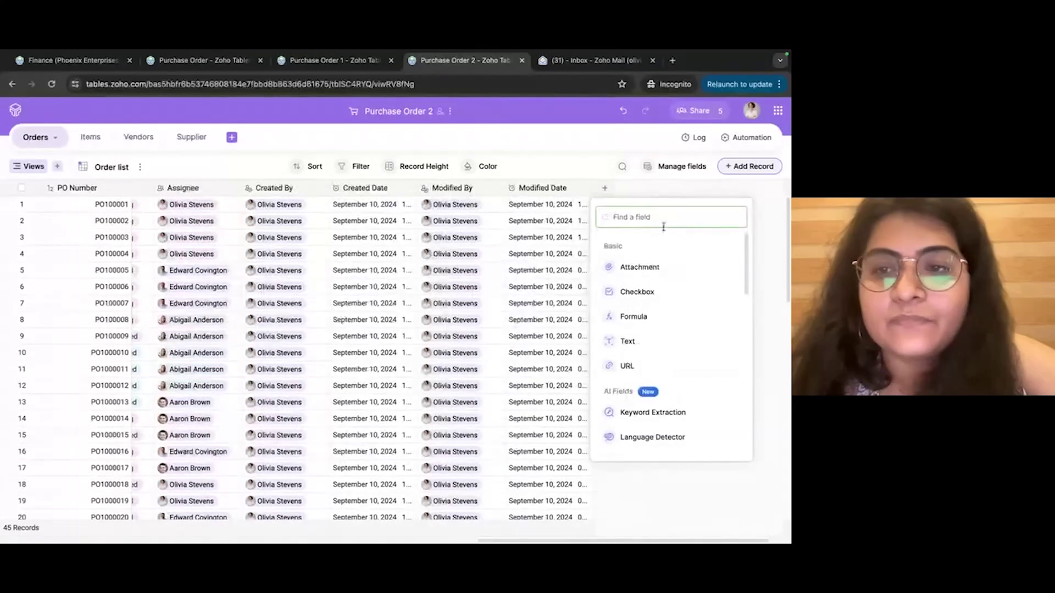
pyautogui.click(645, 327)
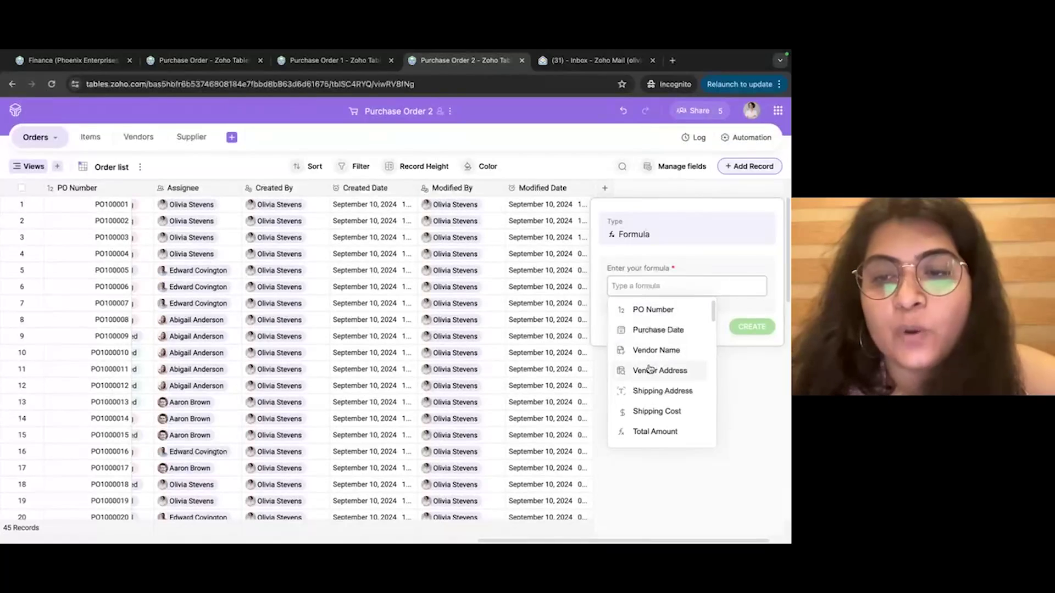
# Enter the formula DATE_ADD(Purchase Date, "15", "day") for the new field.
pyautogui.scroll(-5, 640, 367)
pyautogui.scroll(-10, 650, 368)
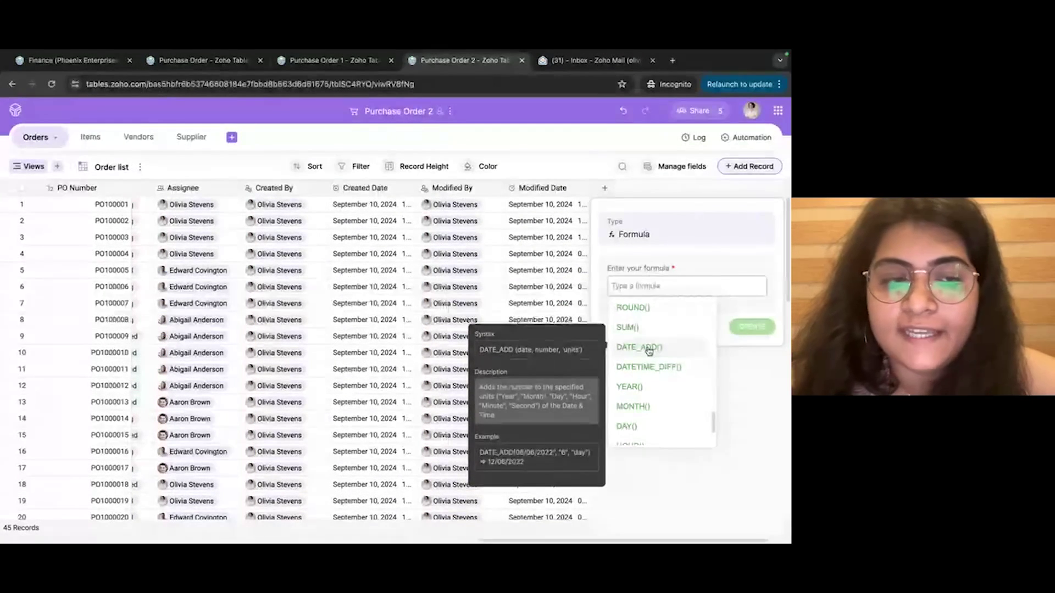
pyautogui.click(649, 348)
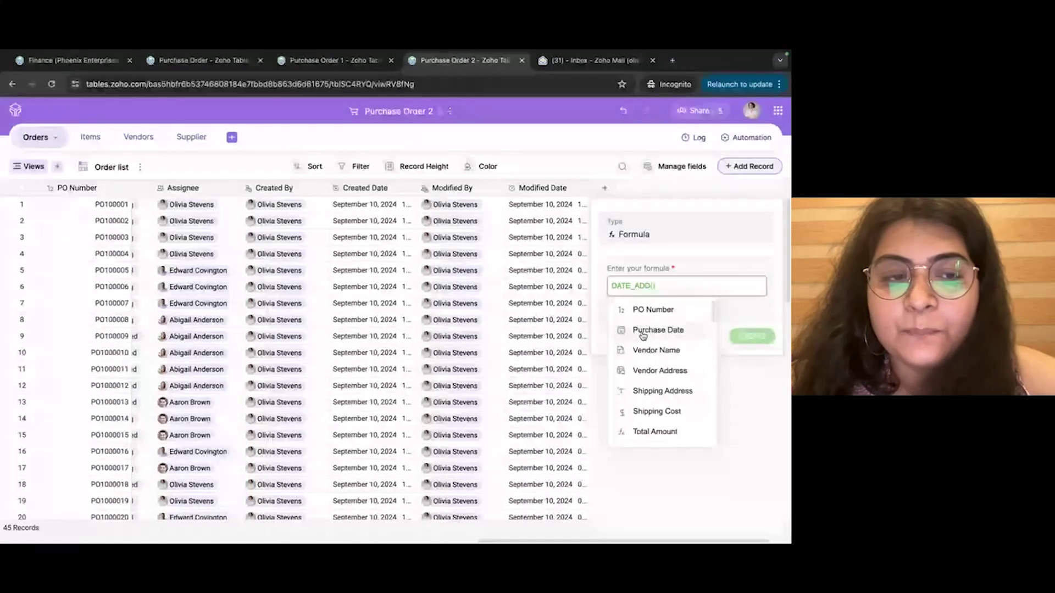
pyautogui.click(643, 335)
pyautogui.write(', "')
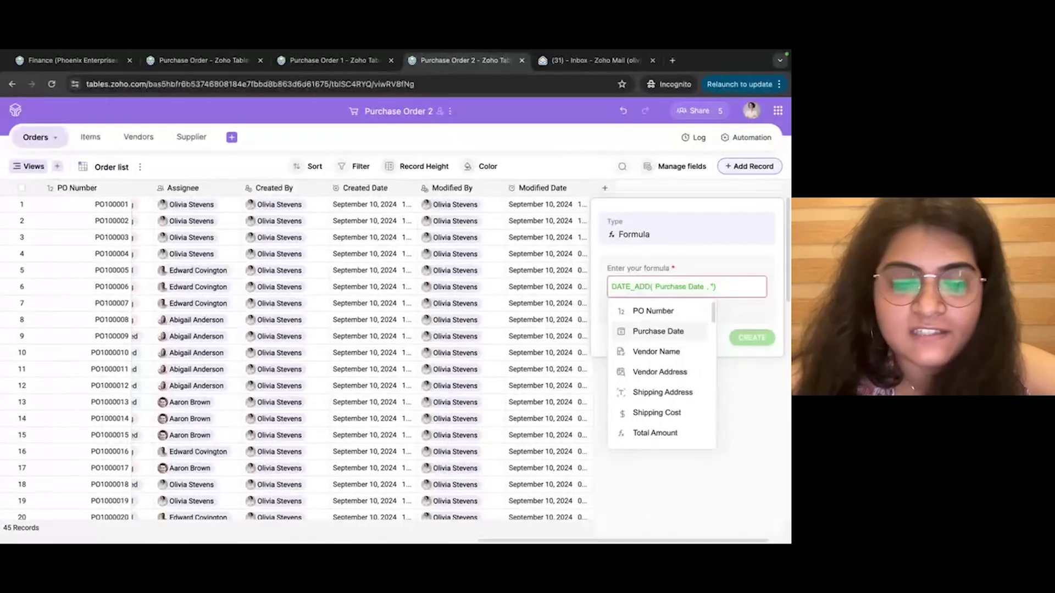
pyautogui.write('15"')
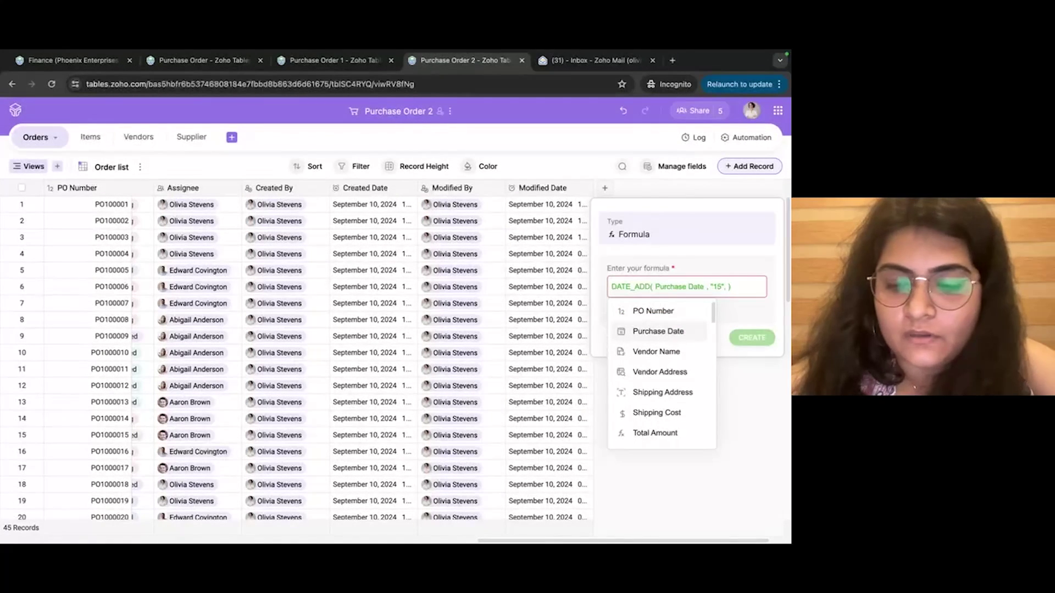
pyautogui.write(', "day"')
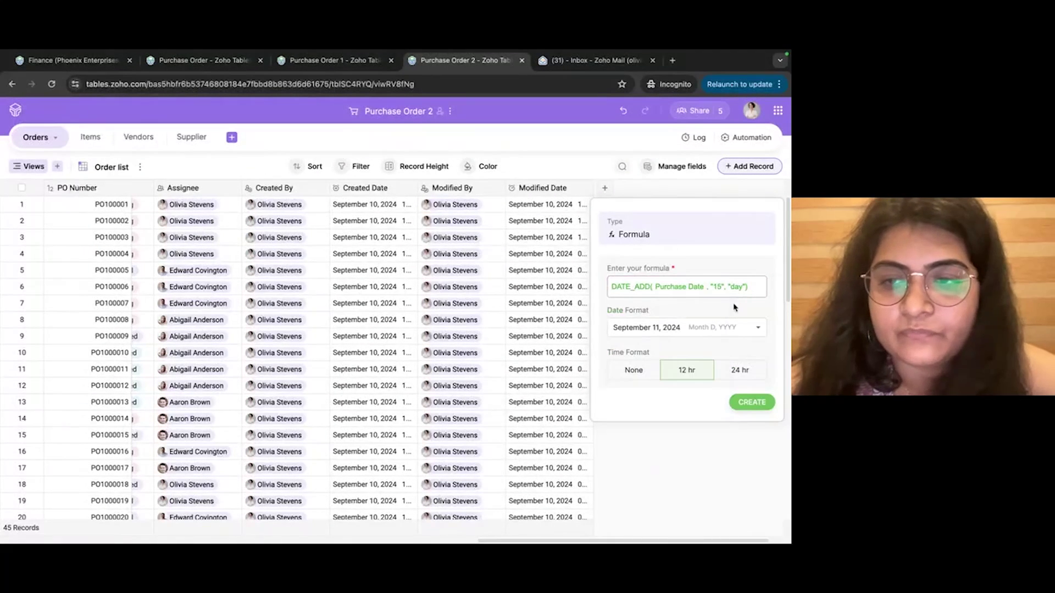
# Keep the Month D, YYYY date format, set the time format to None and create the formula field.
pyautogui.click(636, 329)
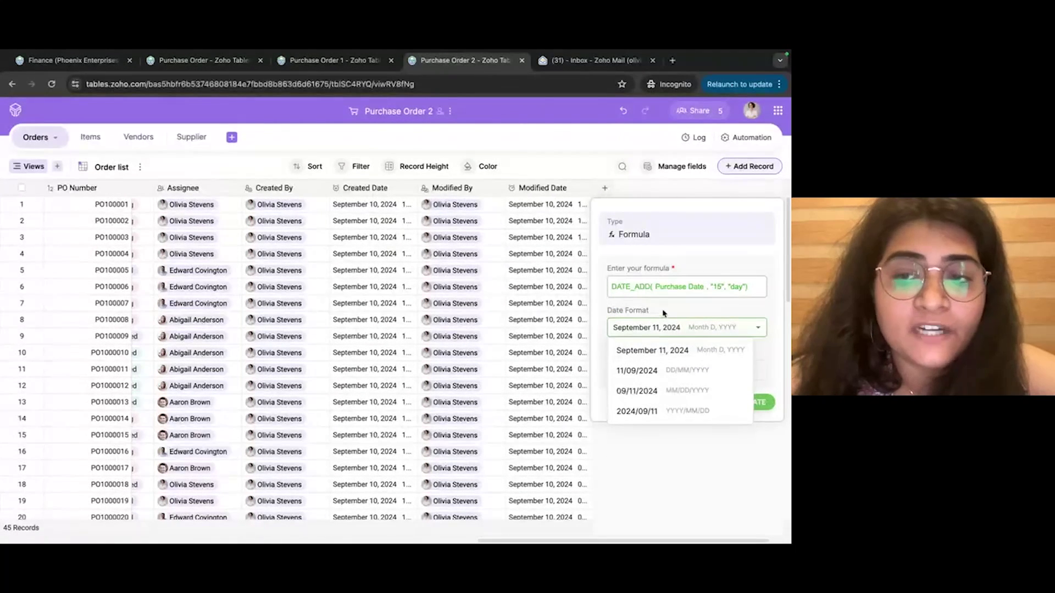
pyautogui.click(645, 328)
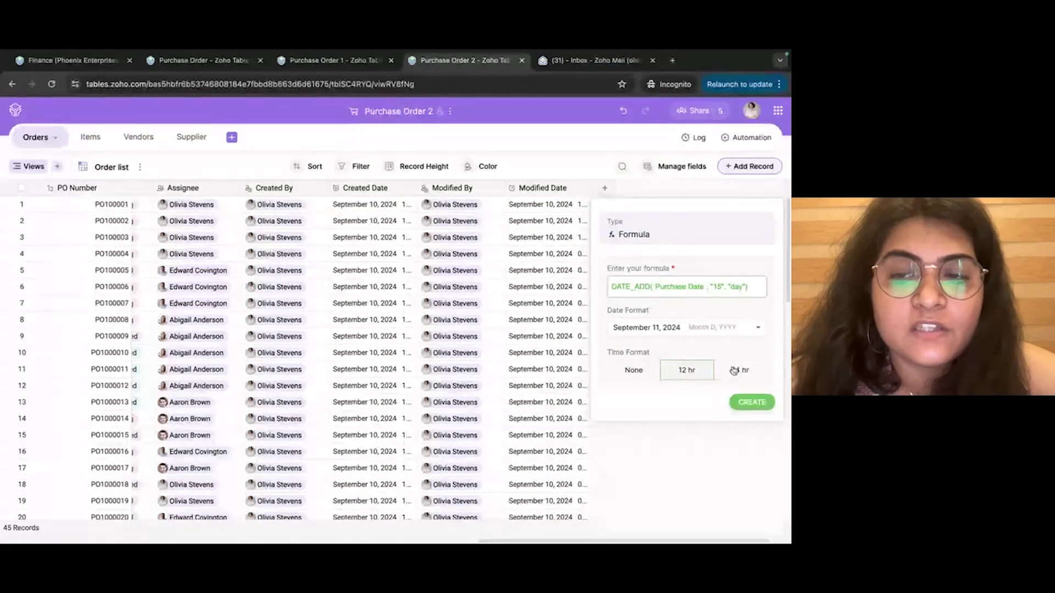
pyautogui.click(645, 371)
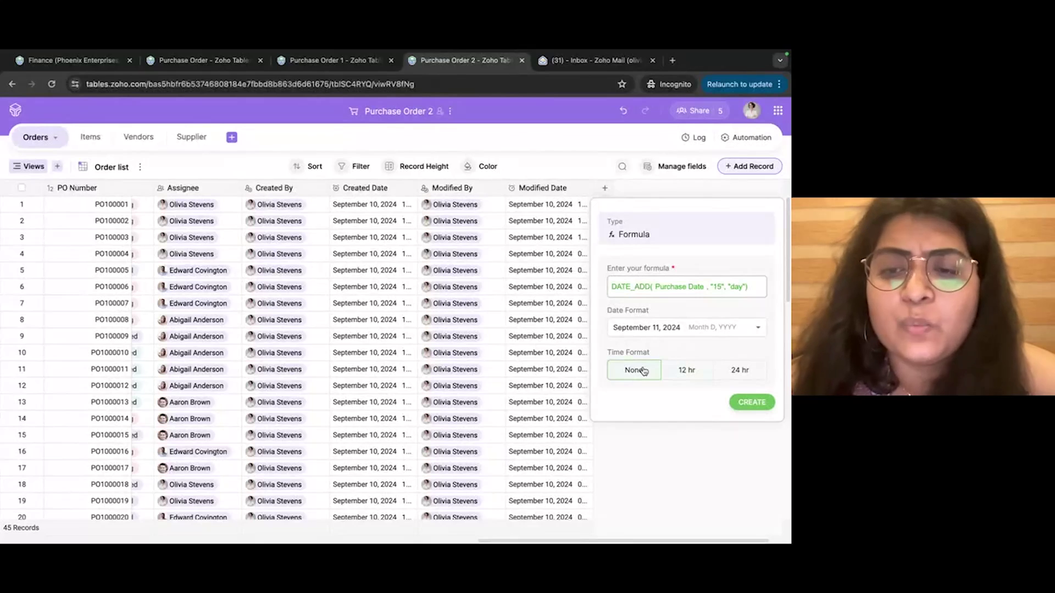
pyautogui.click(749, 402)
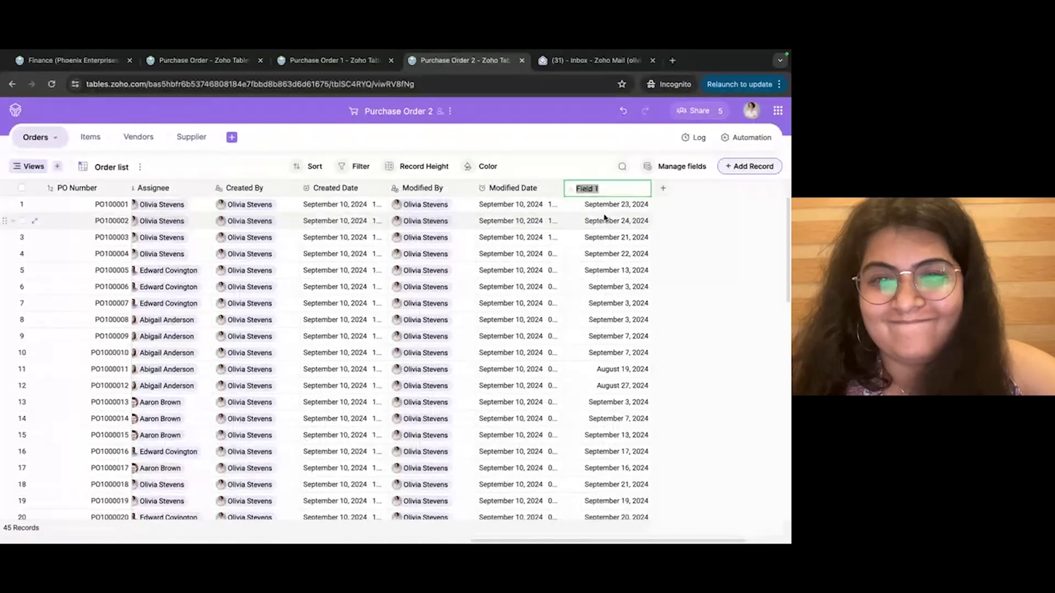
pyautogui.click(590, 220)
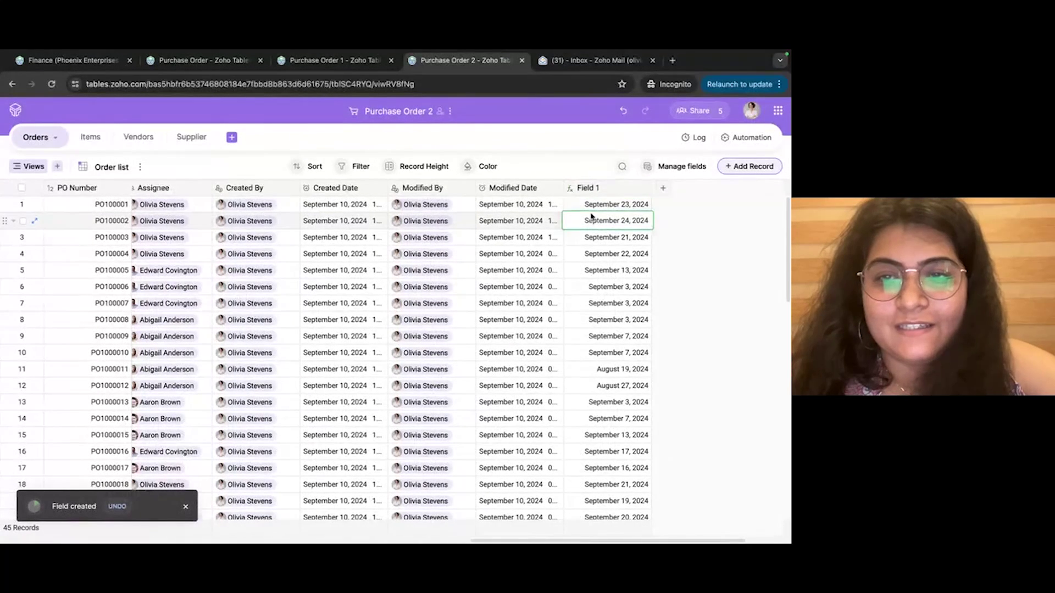
# Review the settings of the new date formula field and close them without changes.
pyautogui.click(608, 188)
pyautogui.click(644, 190)
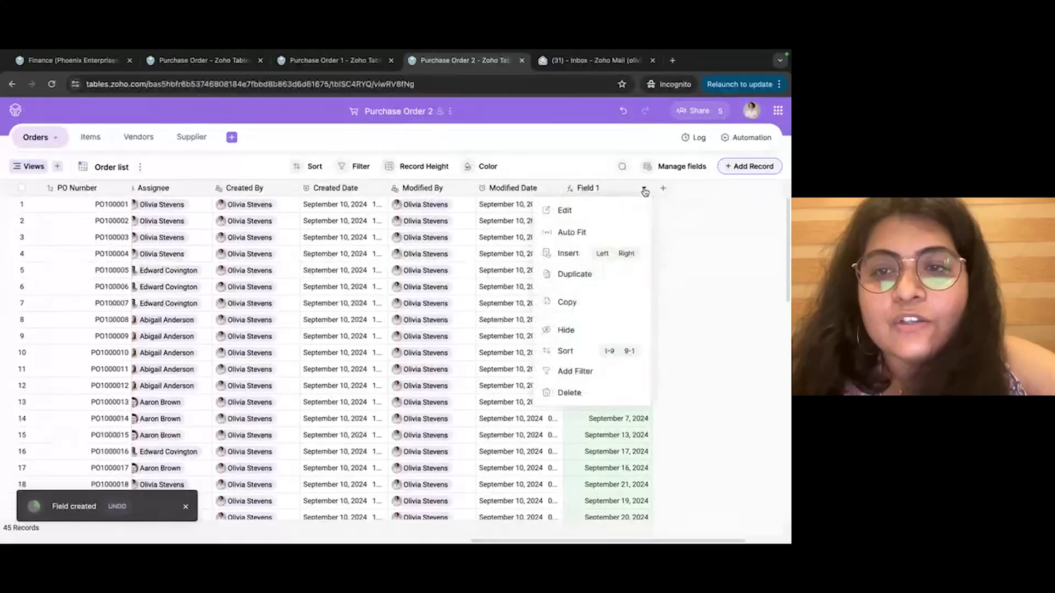
pyautogui.click(600, 212)
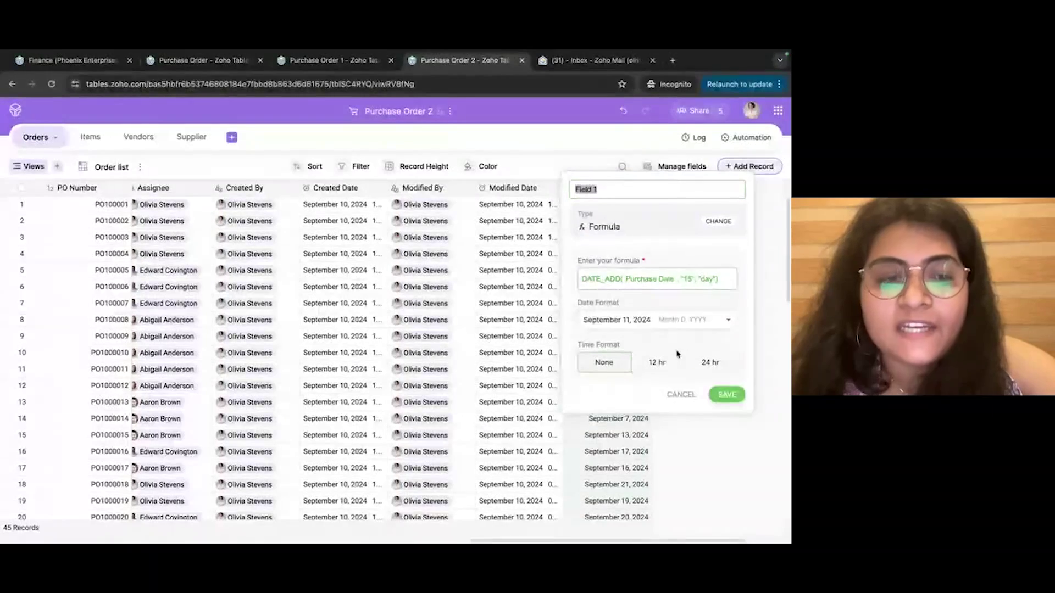
pyautogui.click(624, 440)
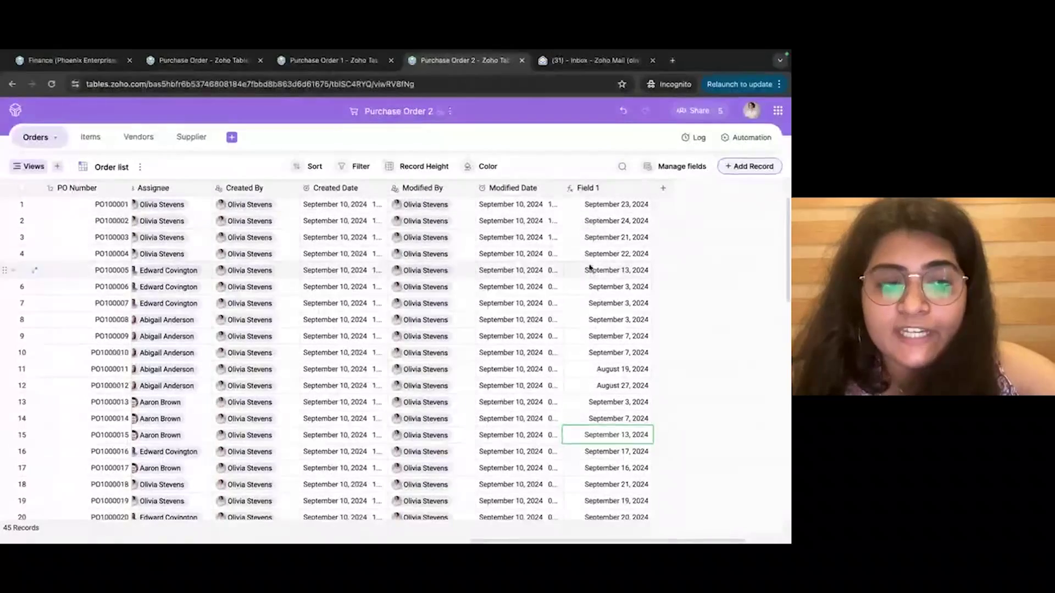
# Compare the Purchase Date column with the new date formula field and examine the Total Amount column in the Orders table.
pyautogui.hscroll(-10, 460, 224)
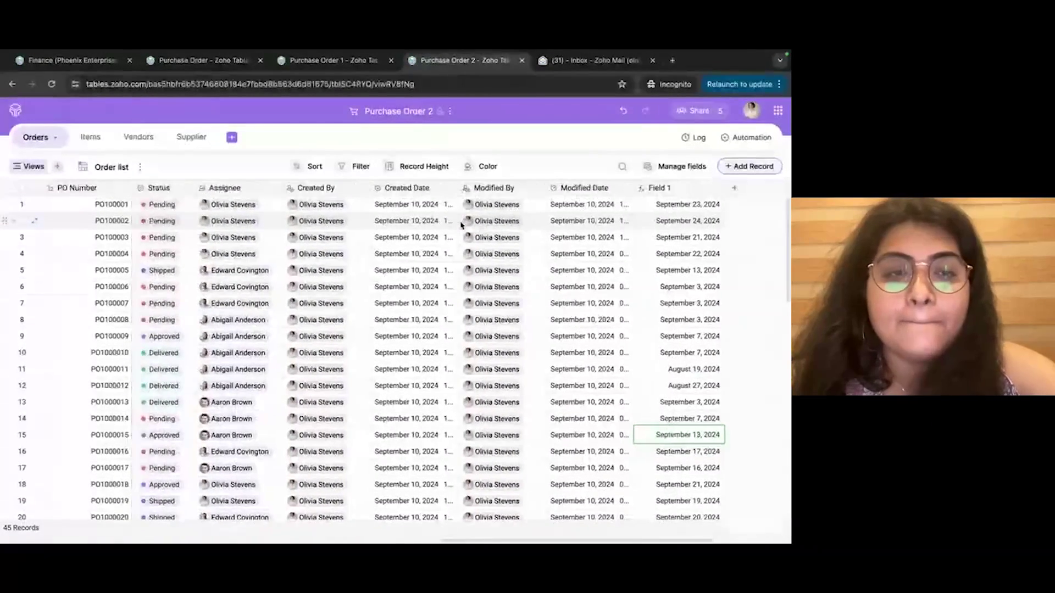
pyautogui.hscroll(-10, 461, 225)
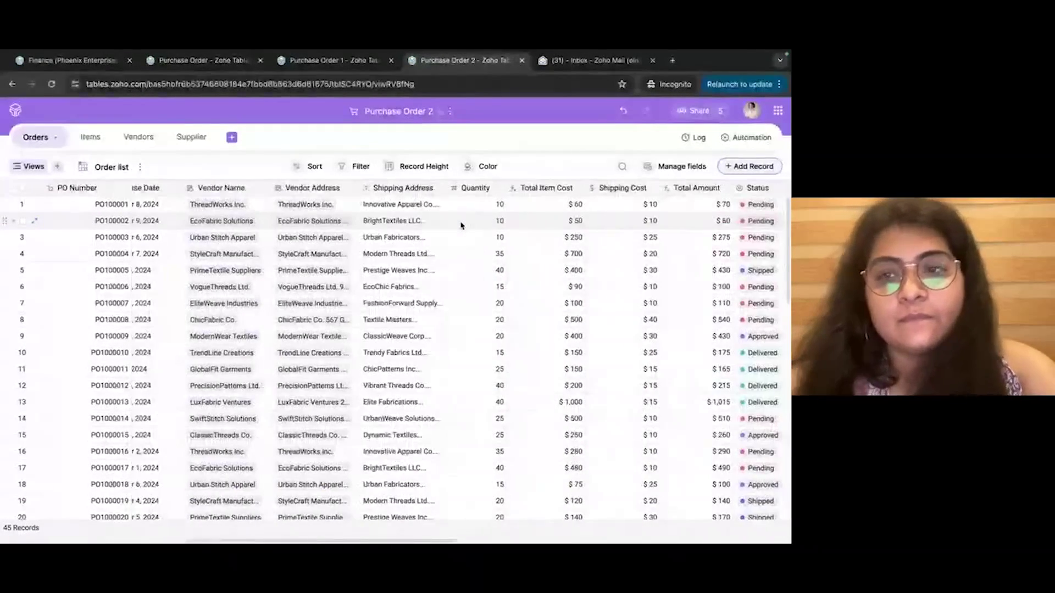
pyautogui.hscroll(-3, 460, 225)
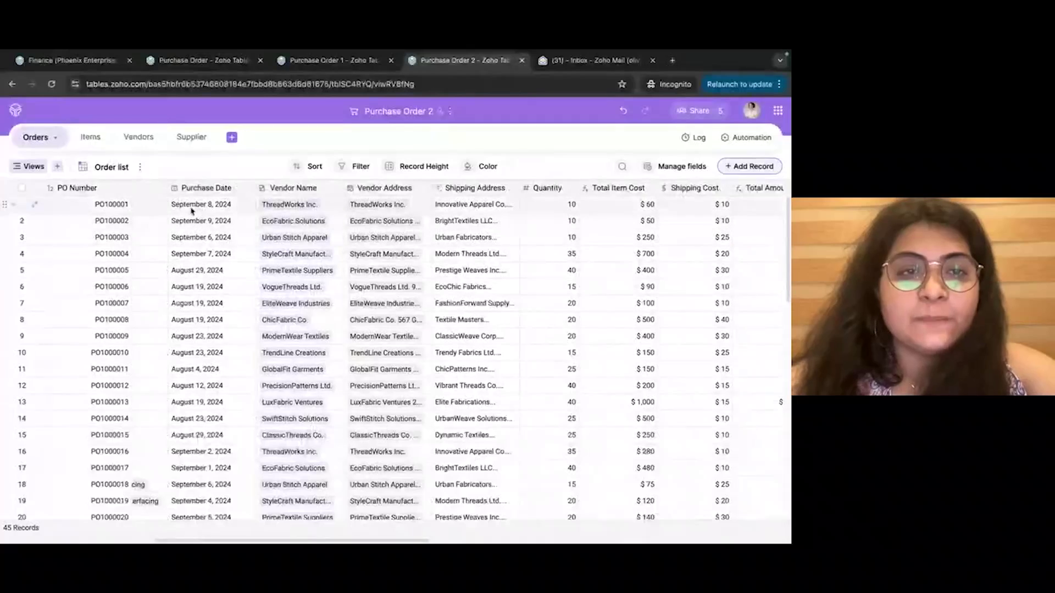
pyautogui.hscroll(15, 204, 210)
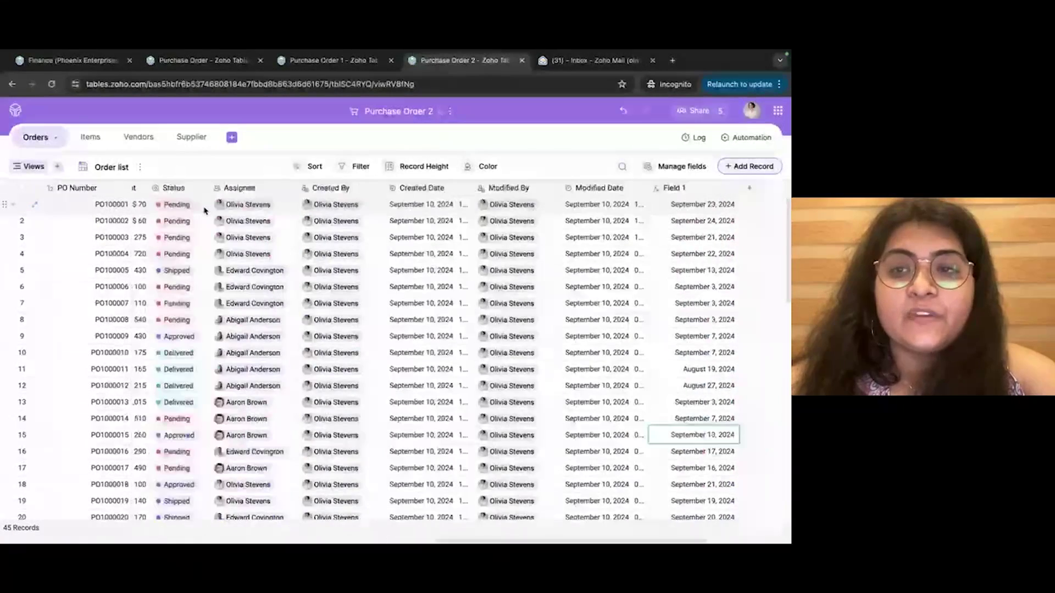
pyautogui.hscroll(5, 204, 210)
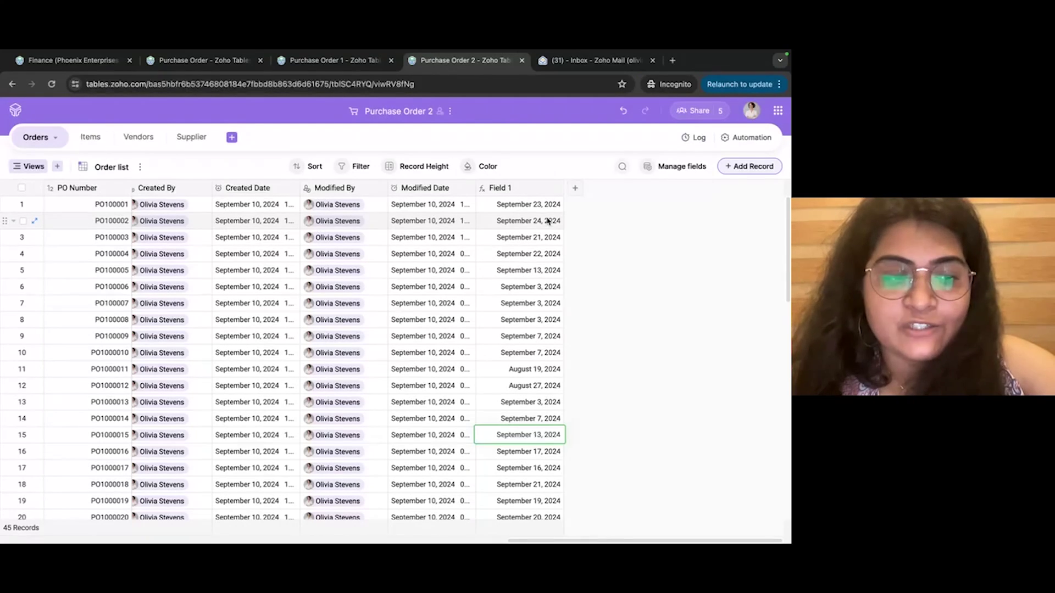
pyautogui.hscroll(-10, 548, 221)
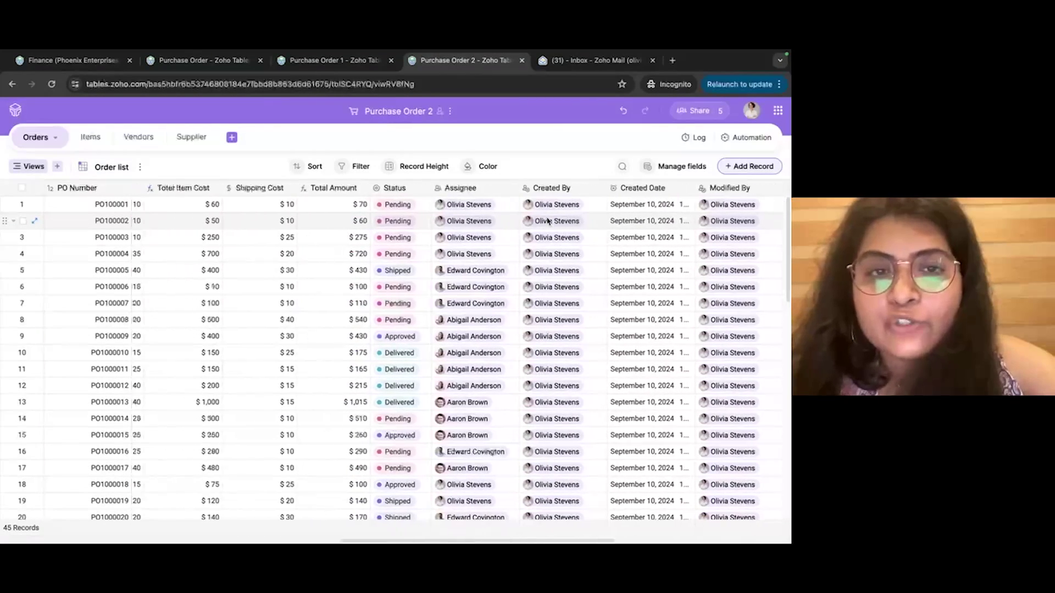
pyautogui.hscroll(-4, 548, 221)
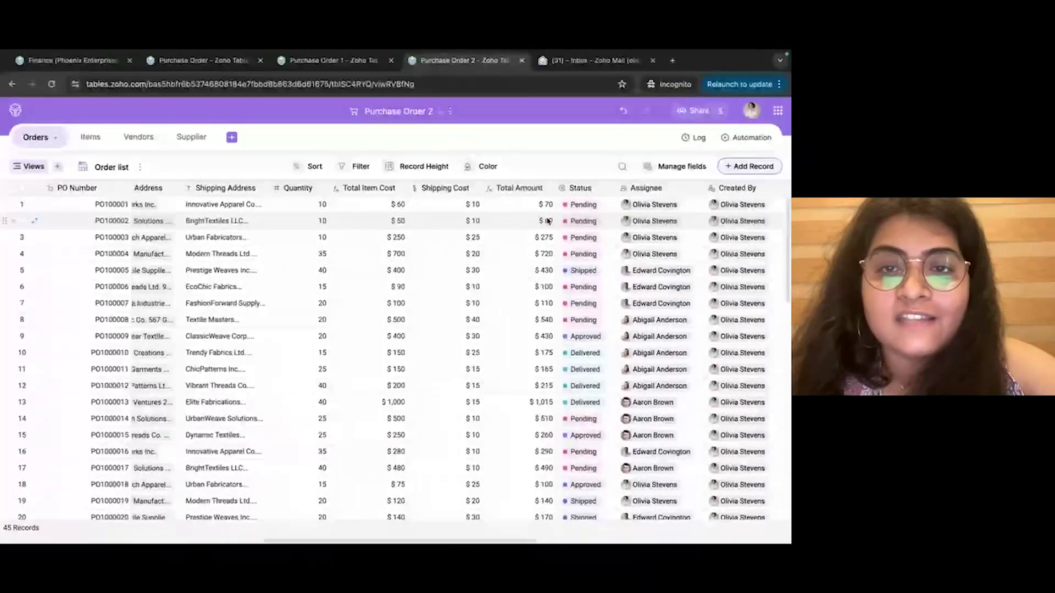
pyautogui.hscroll(-1, 548, 221)
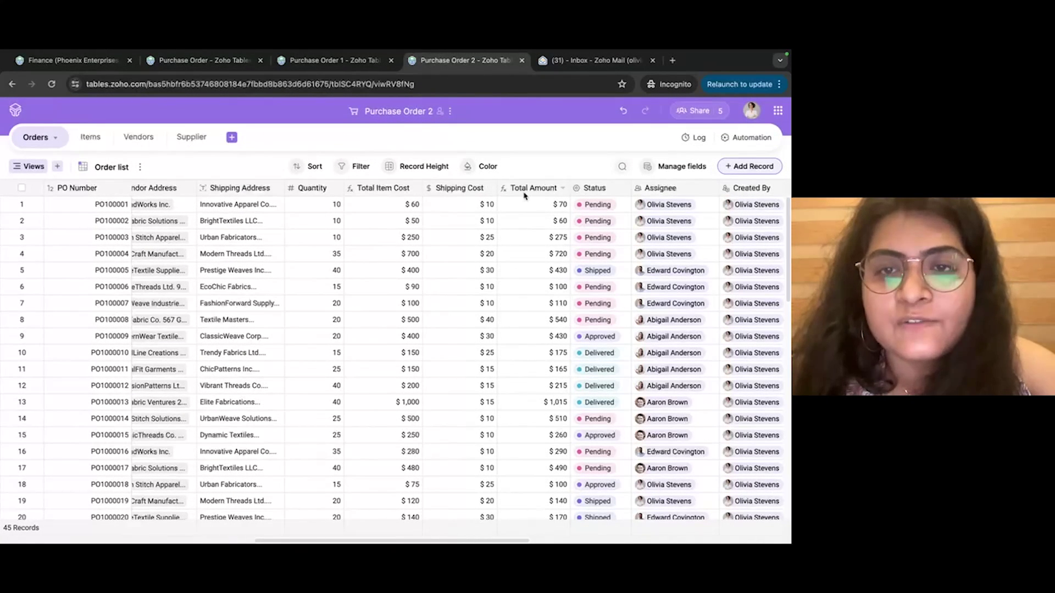
# Review the Total Amount field's SUM formula and currency options, keeping US Dollar, and close the settings without changes.
pyautogui.click(564, 188)
pyautogui.click(546, 209)
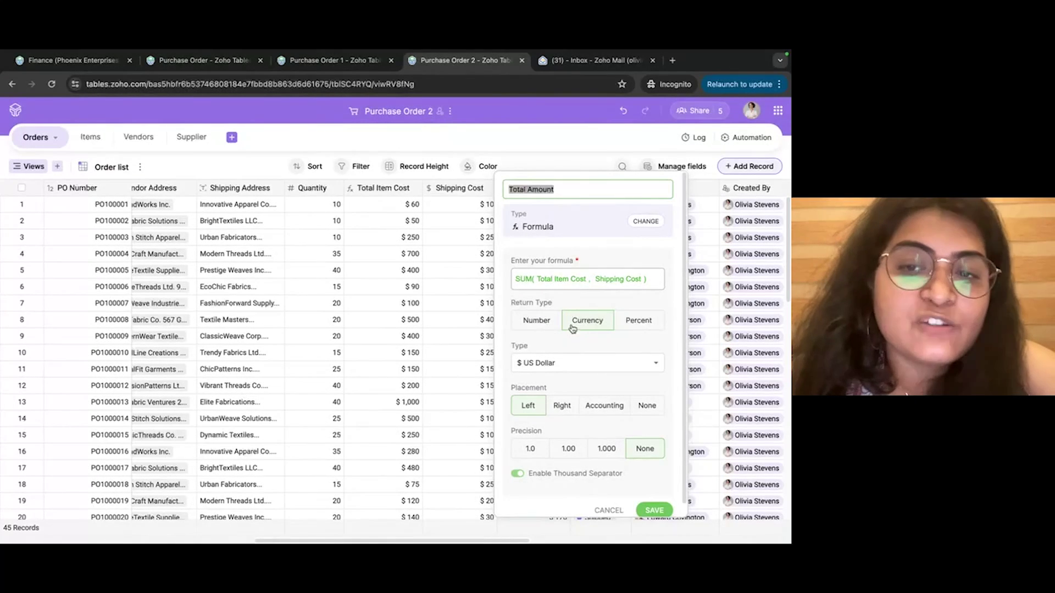
pyautogui.click(565, 367)
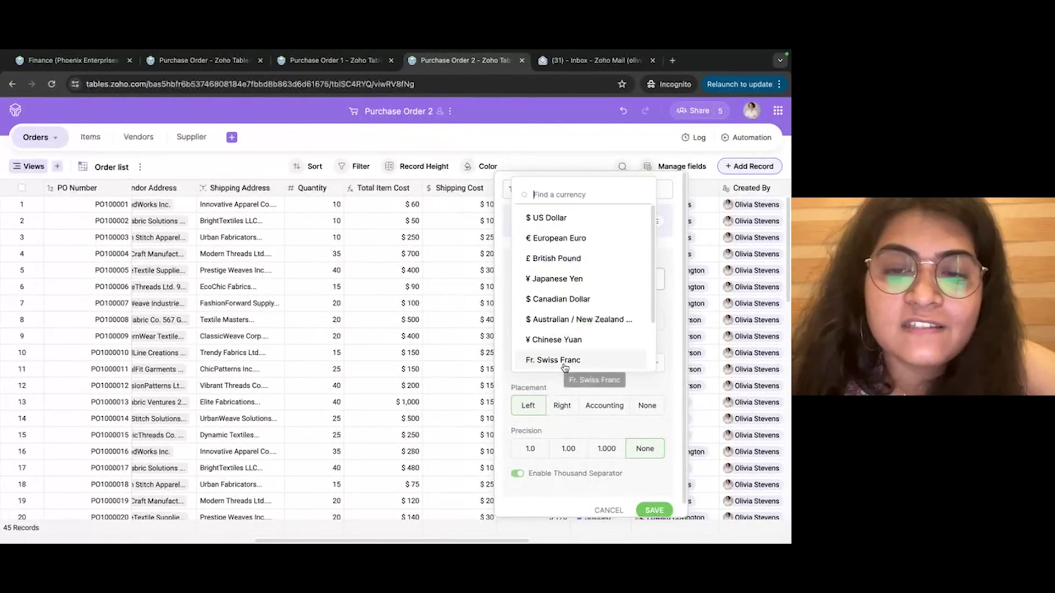
pyautogui.click(558, 217)
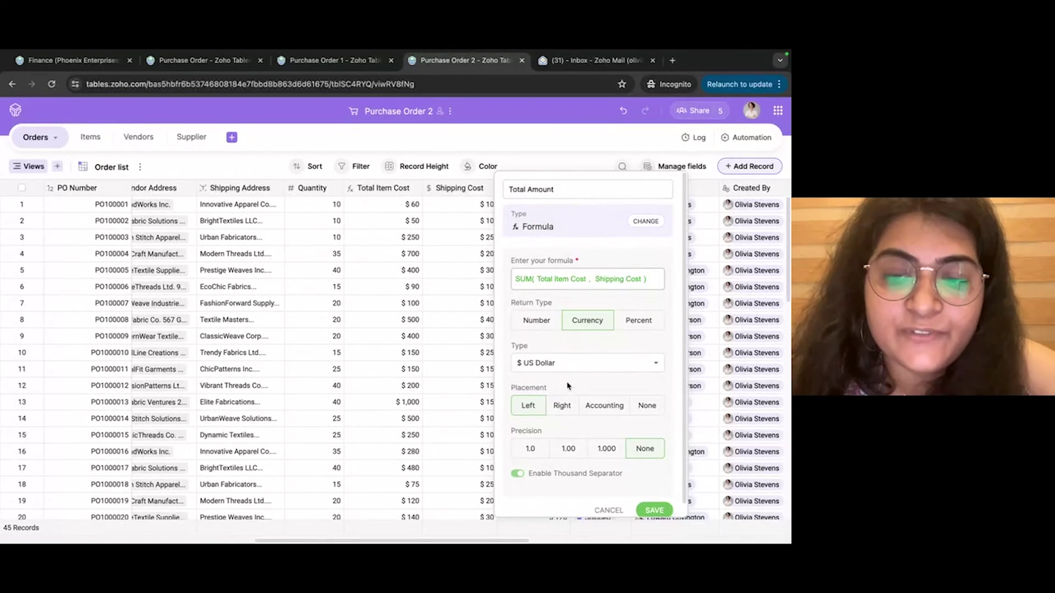
pyautogui.click(479, 238)
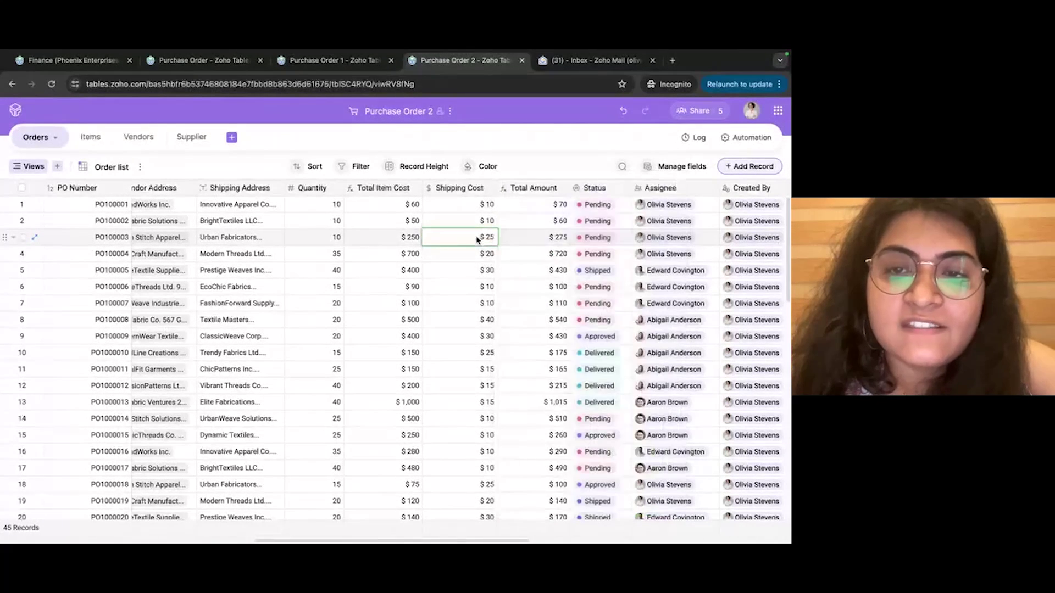
# Examine the Total Amount values and the remaining columns of the Orders table through to Field 1.
pyautogui.click(533, 208)
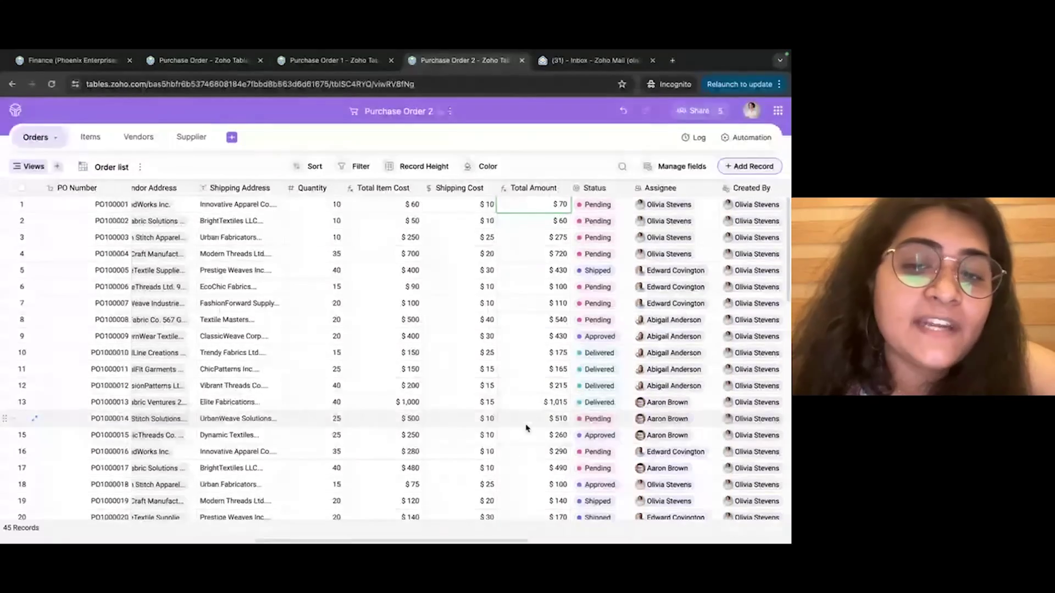
pyautogui.scroll(-5, 526, 353)
pyautogui.scroll(5, 526, 353)
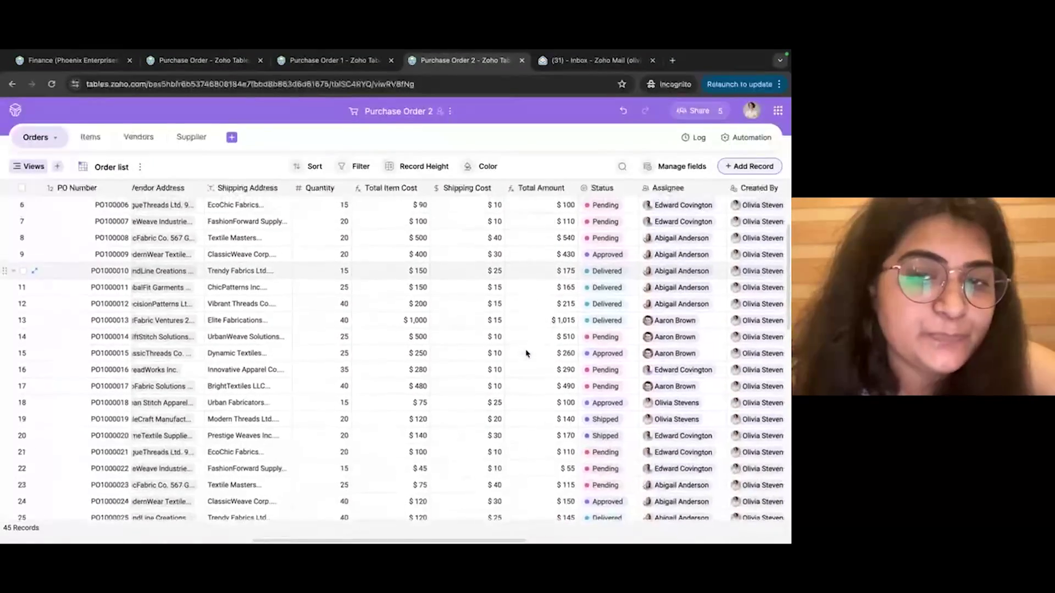
pyautogui.hscroll(-1, 526, 354)
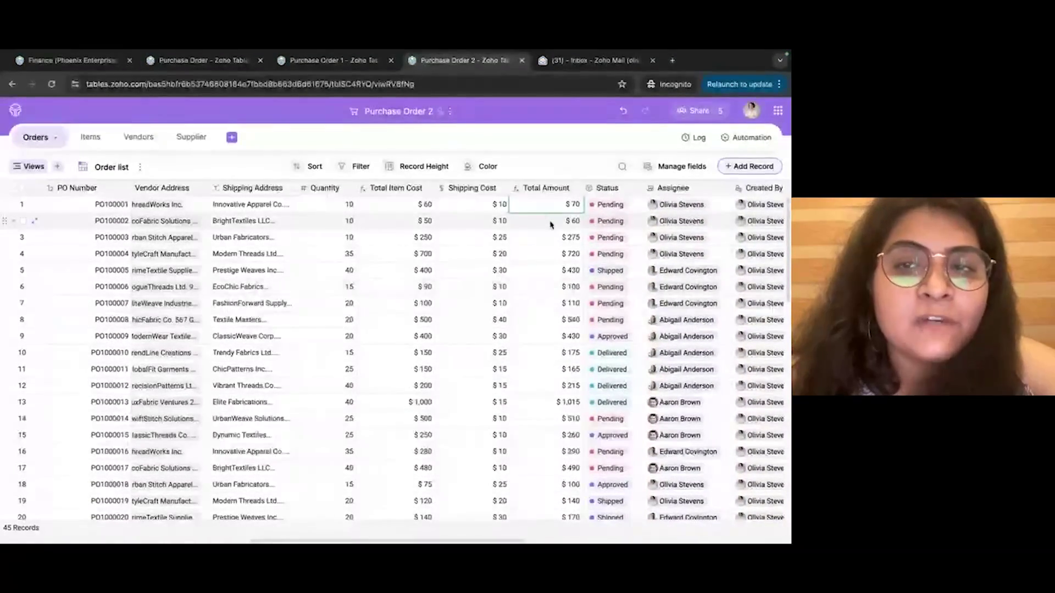
pyautogui.hscroll(10, 550, 231)
pyautogui.hscroll(5, 551, 225)
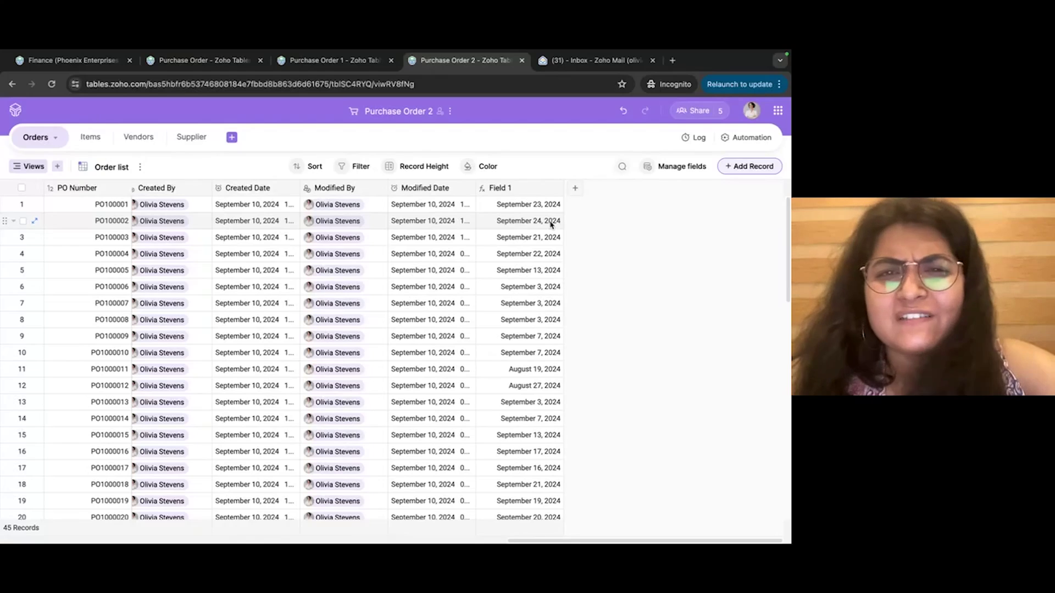
pyautogui.hscroll(-5, 551, 223)
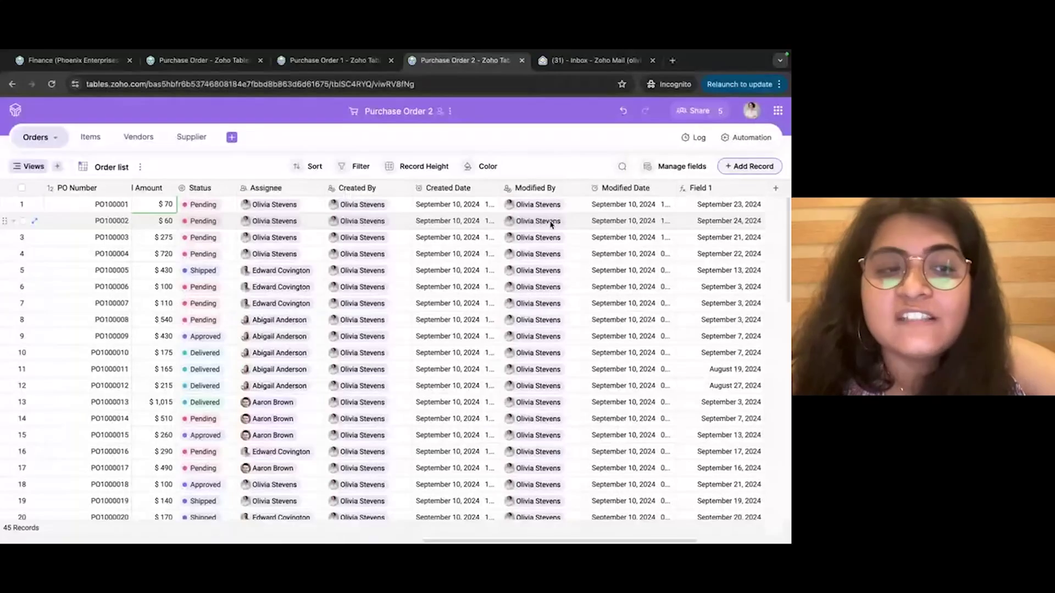
pyautogui.hscroll(-4, 551, 223)
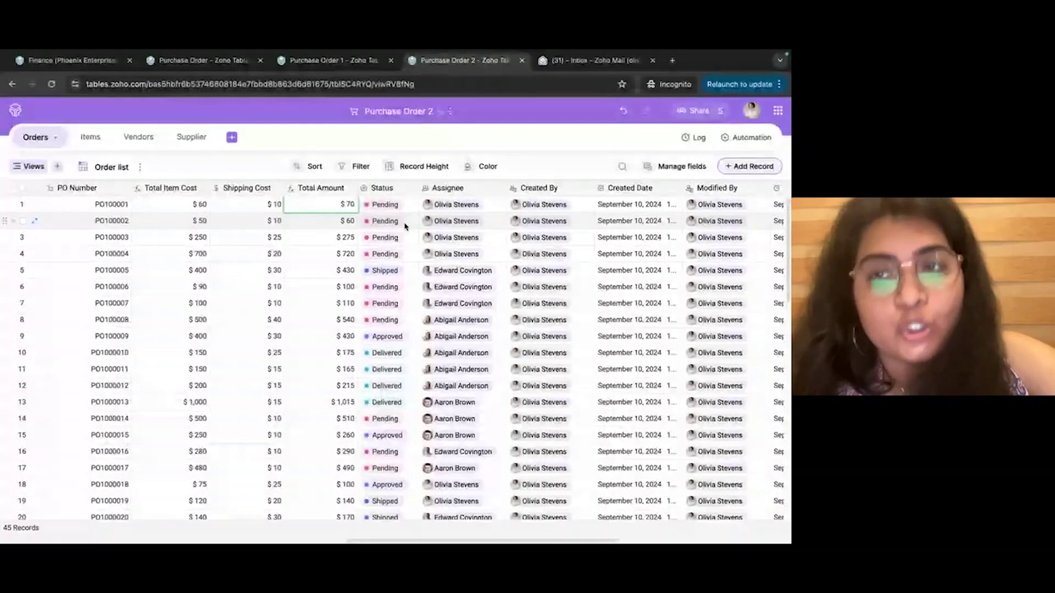
# Create a new automation in the Purchase Order 2 base, triggered when a record in the Orders table is updated.
pyautogui.click(748, 142)
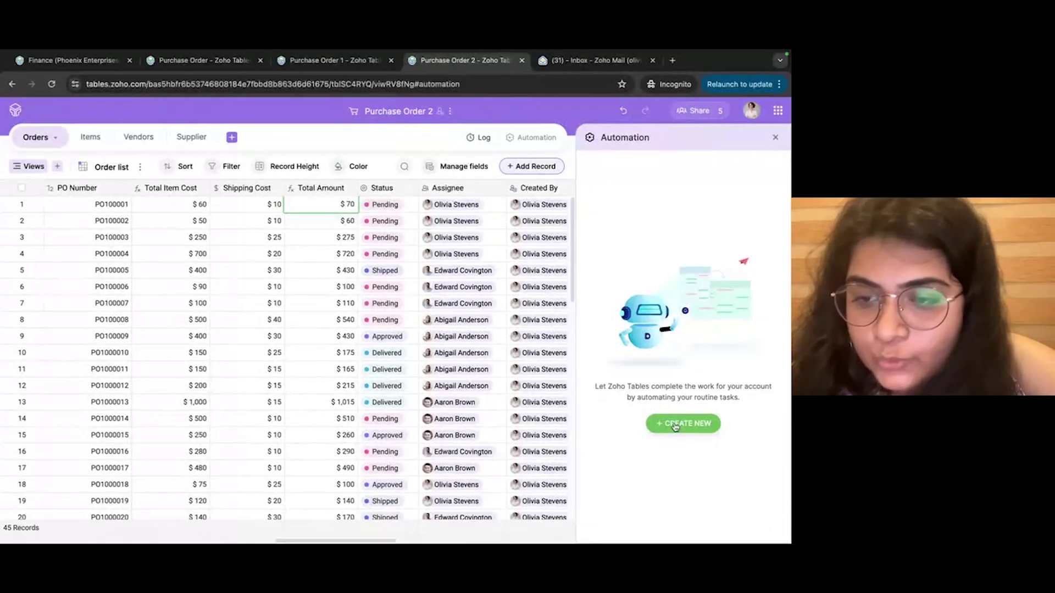
pyautogui.click(676, 427)
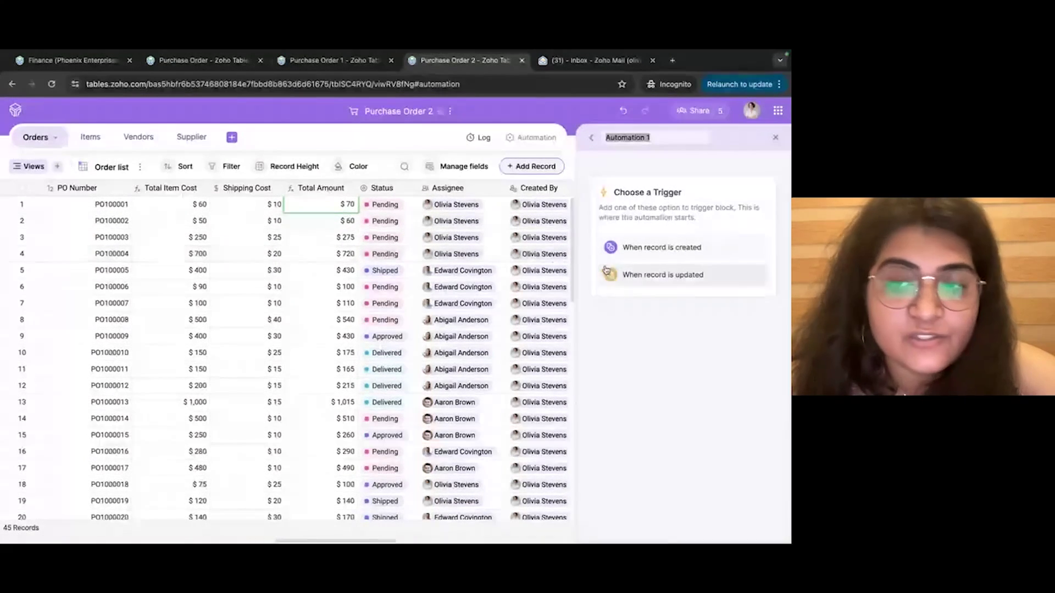
pyautogui.click(635, 275)
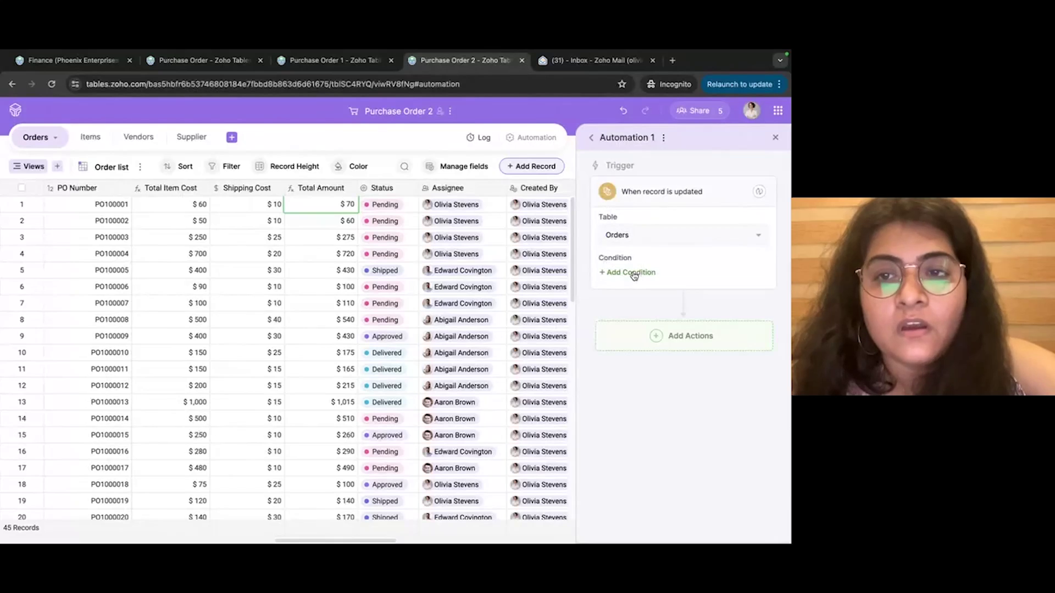
# Add a trigger condition requiring that Status is any of Approved.
pyautogui.click(621, 273)
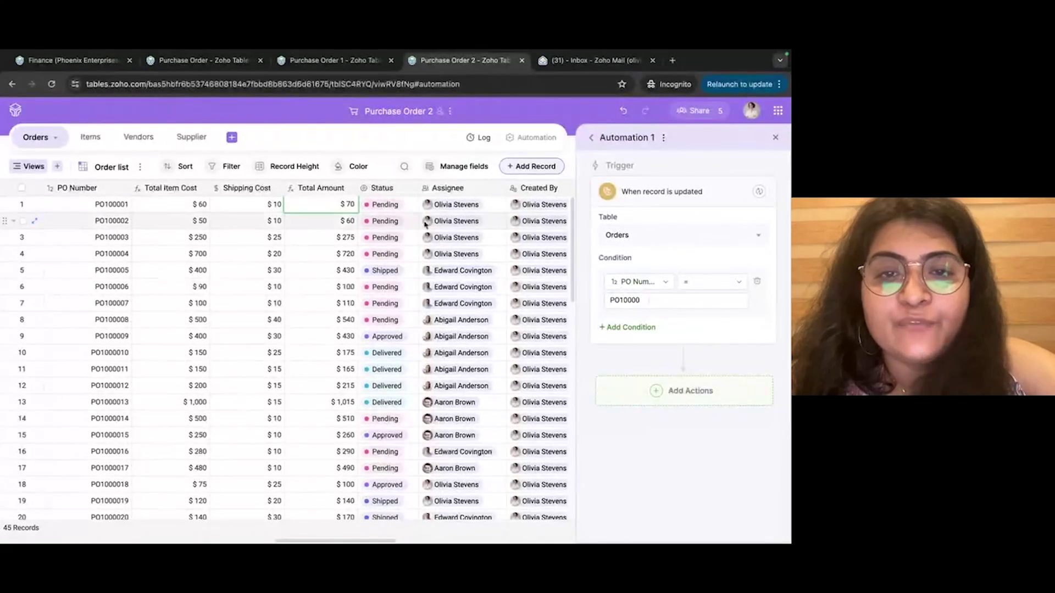
pyautogui.click(657, 283)
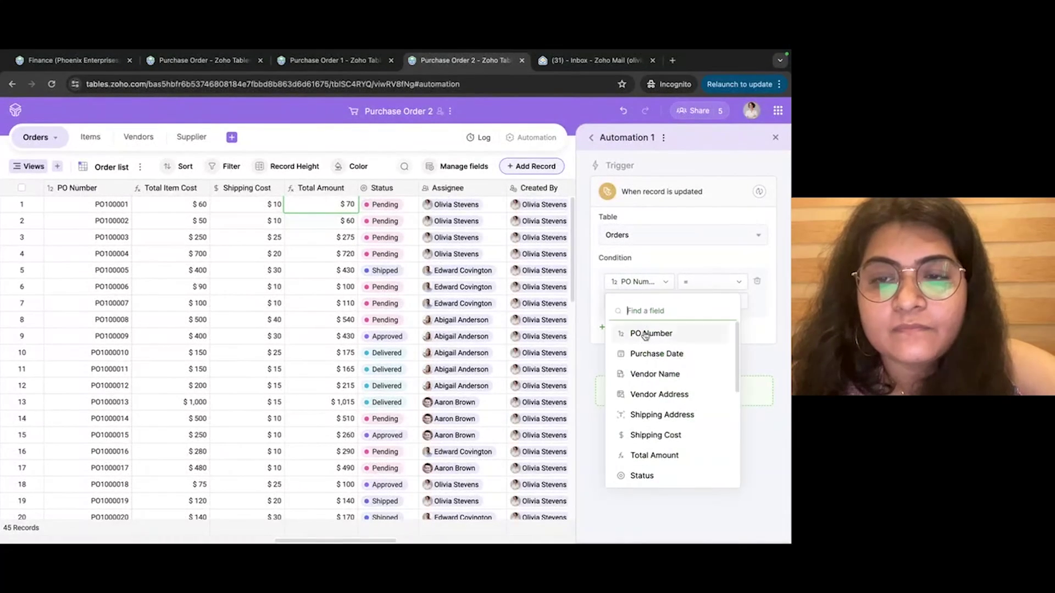
pyautogui.click(642, 473)
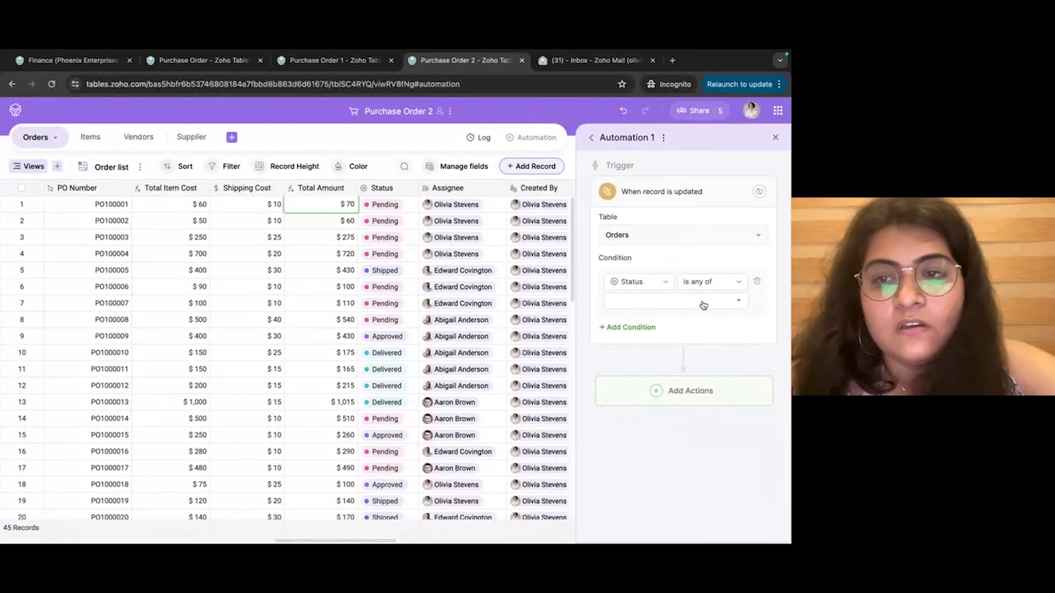
pyautogui.click(654, 307)
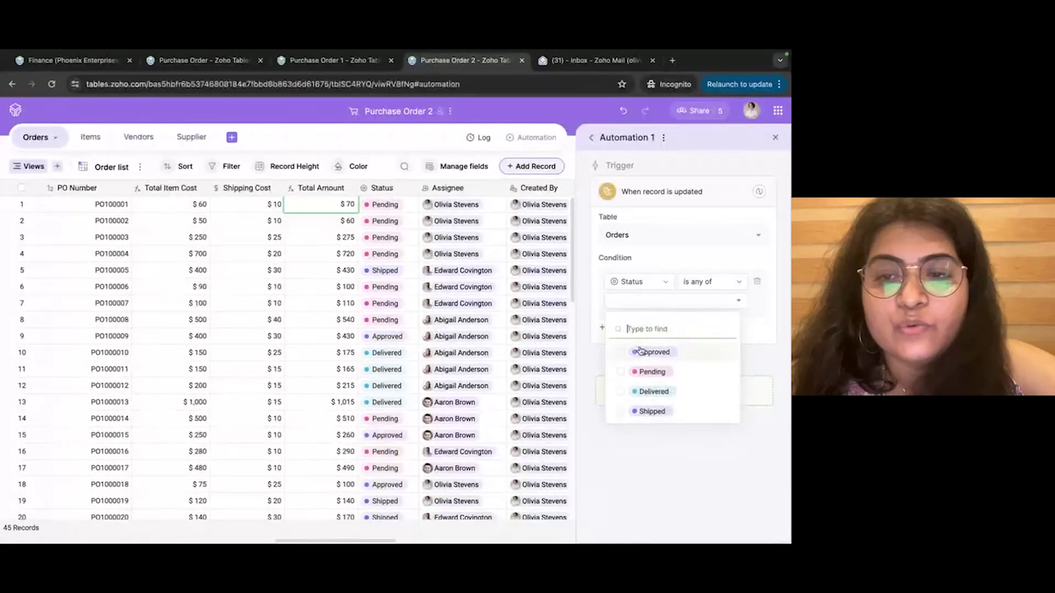
pyautogui.click(651, 352)
pyautogui.click(751, 342)
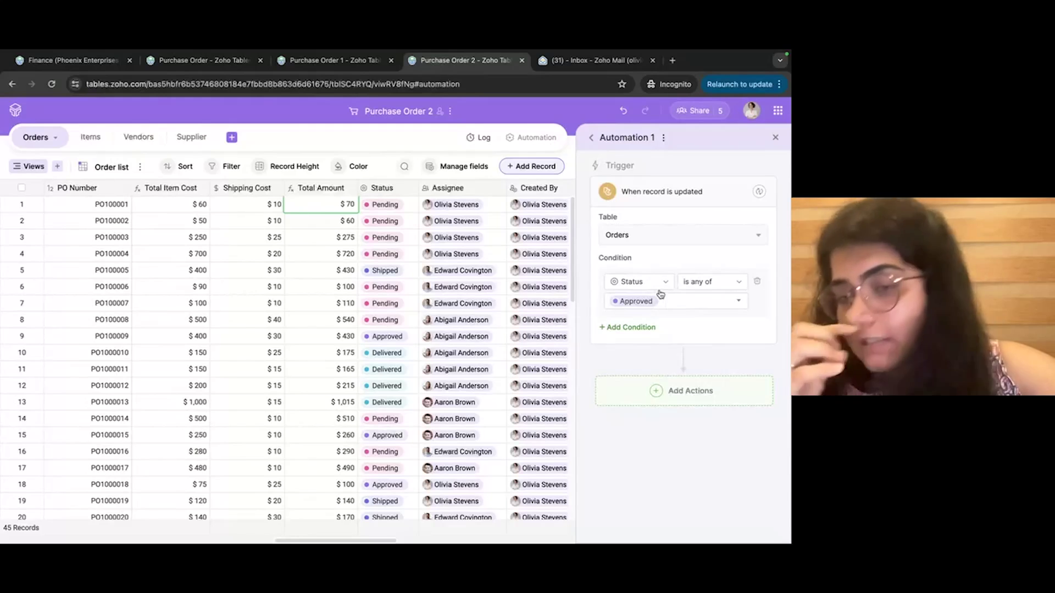
# Add a Send Email action to the automation and address it to the trigger record's Assignee field.
pyautogui.click(652, 397)
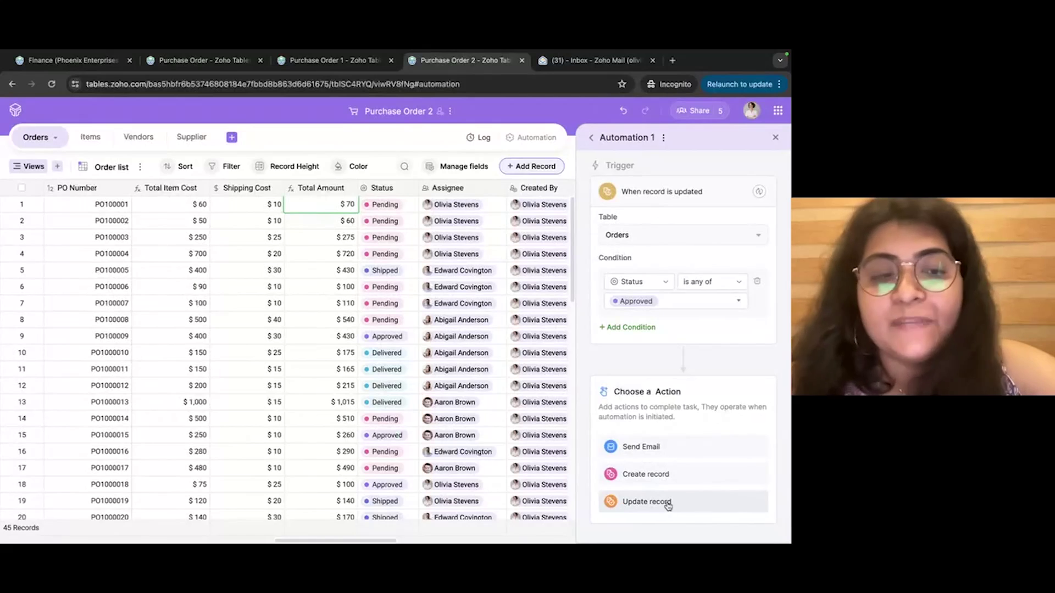
pyautogui.click(687, 447)
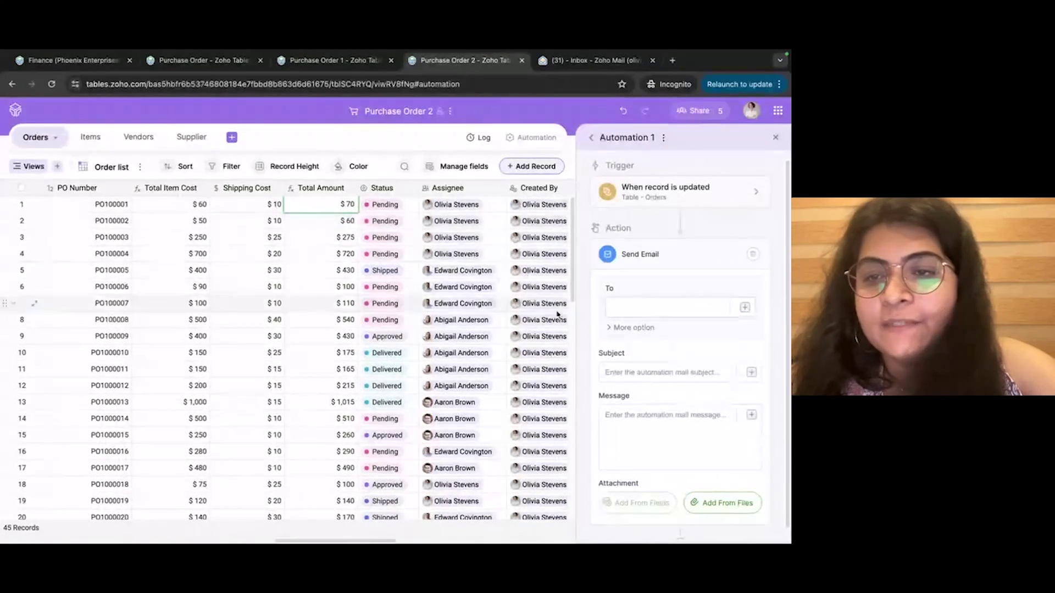
pyautogui.click(745, 310)
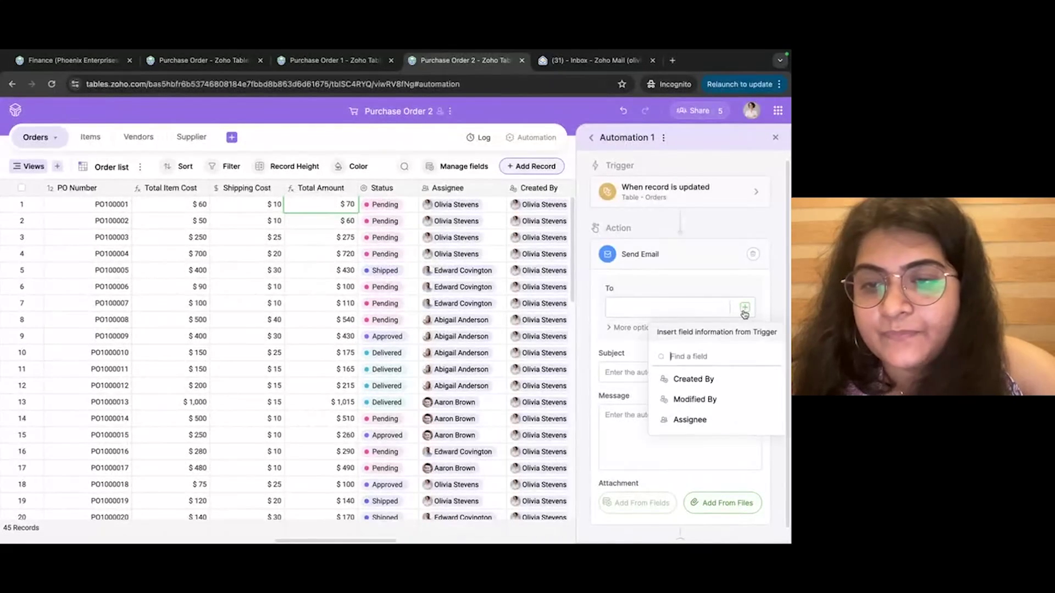
pyautogui.click(687, 420)
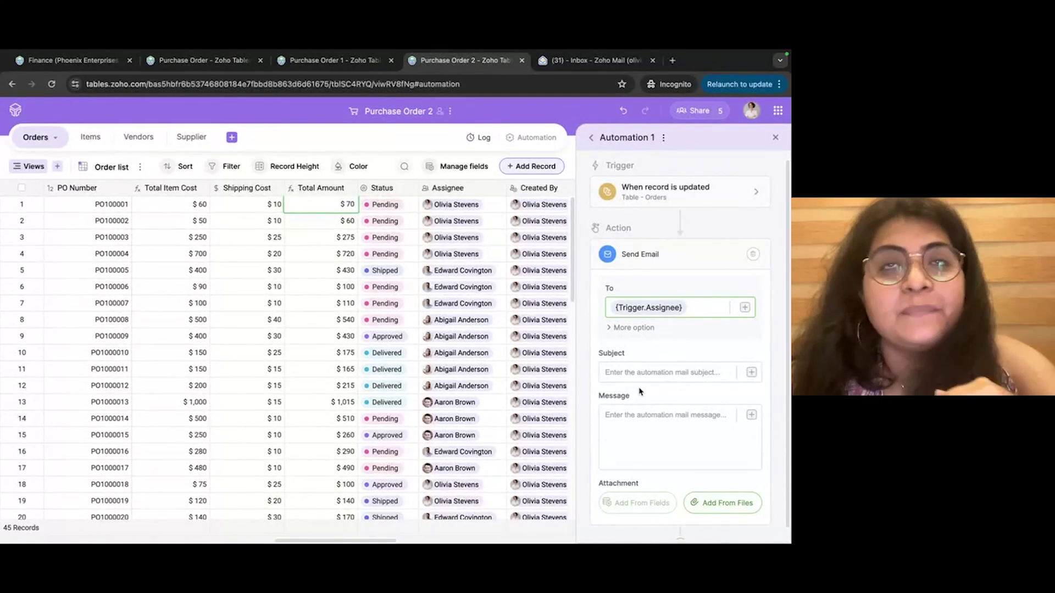
# Set the automation email's subject to "Order ready for shipment".
pyautogui.click(667, 373)
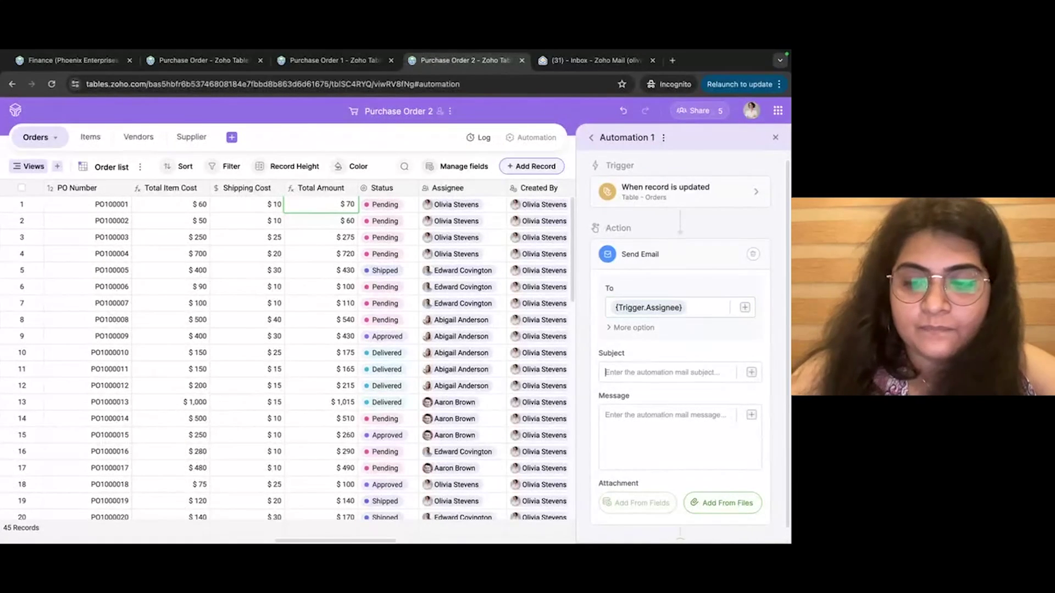
pyautogui.write('Order ')
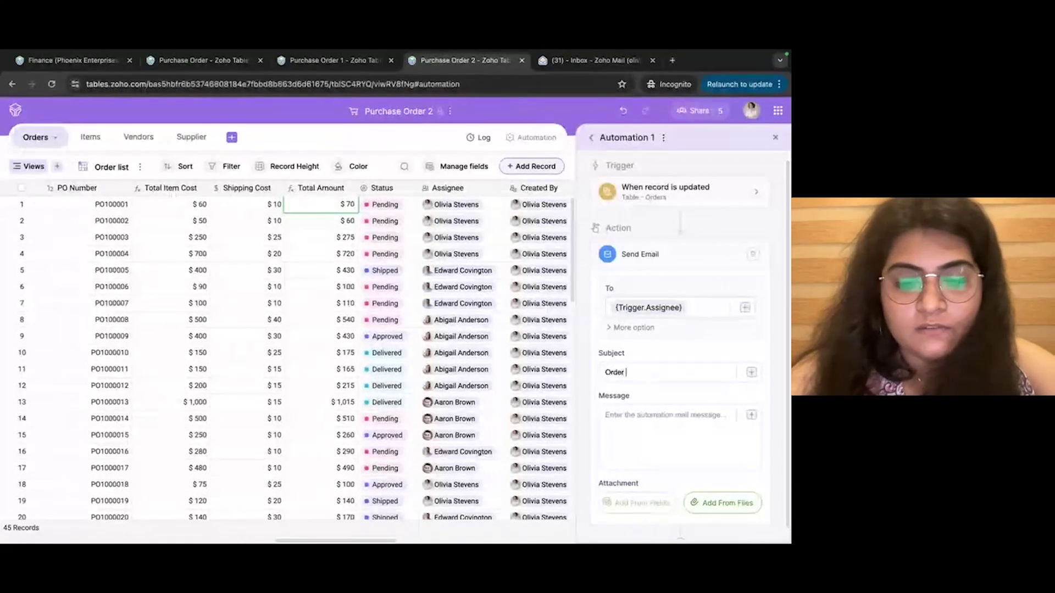
pyautogui.write('ready for shipment')
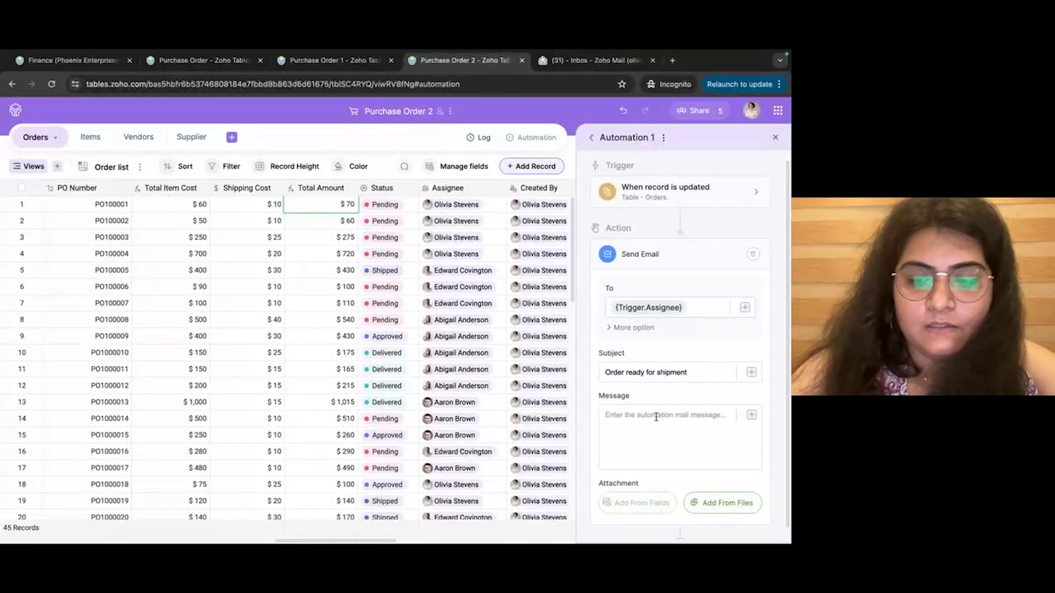
# Write the email message "Please proceed with the shipment of the order" and insert the trigger's PO Number field after it.
pyautogui.write('Please proceed')
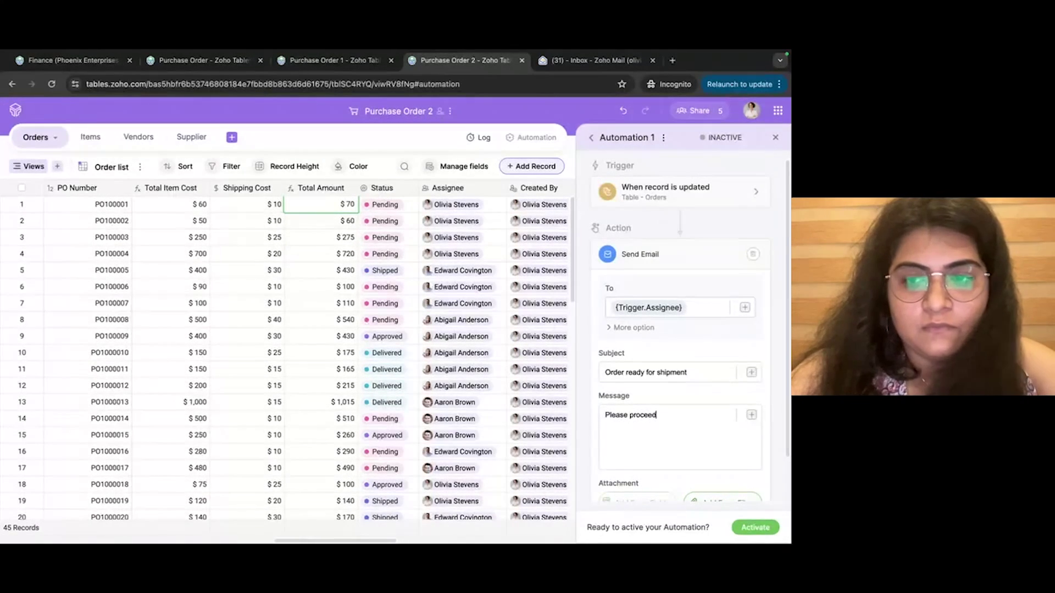
pyautogui.write(' with the ')
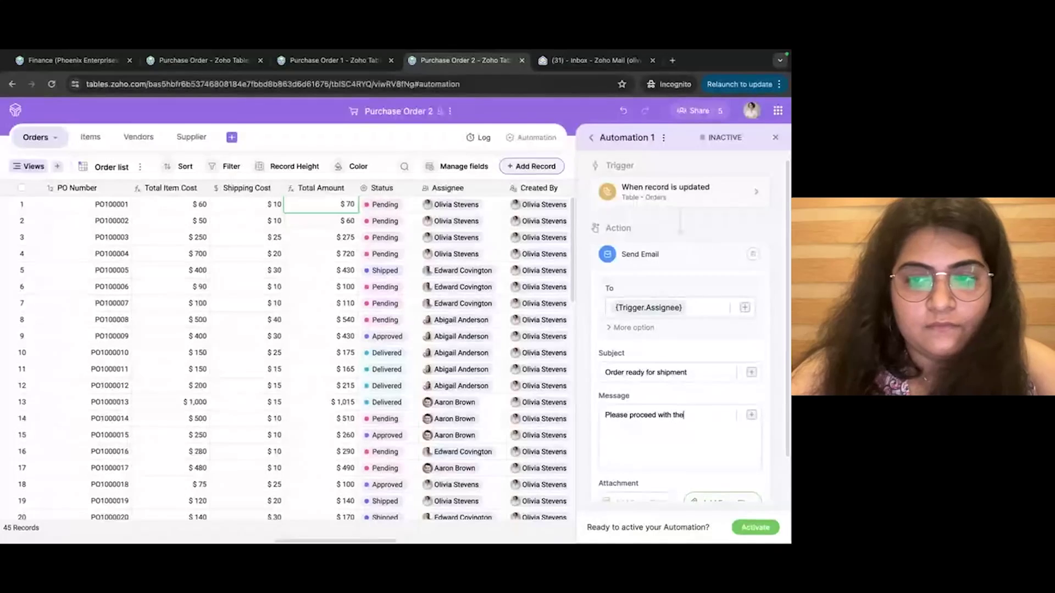
pyautogui.write('shipment of the order')
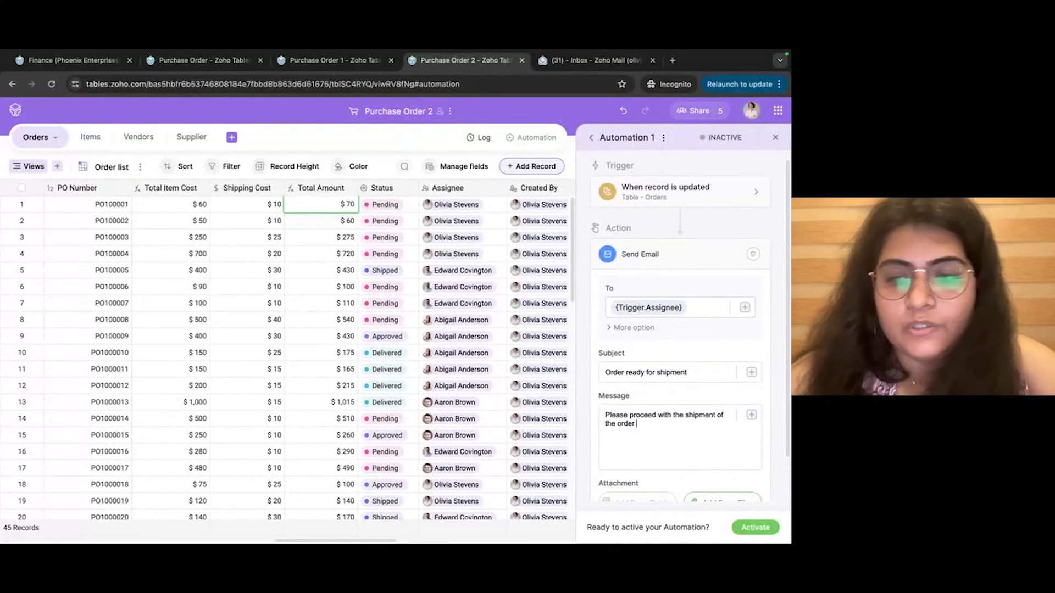
pyautogui.click(751, 415)
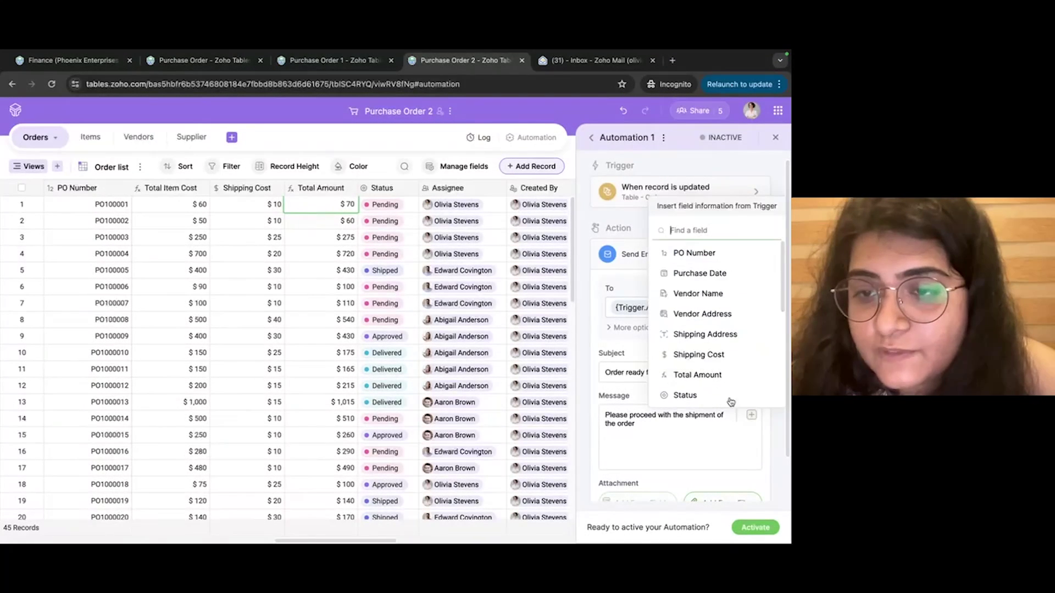
pyautogui.click(711, 255)
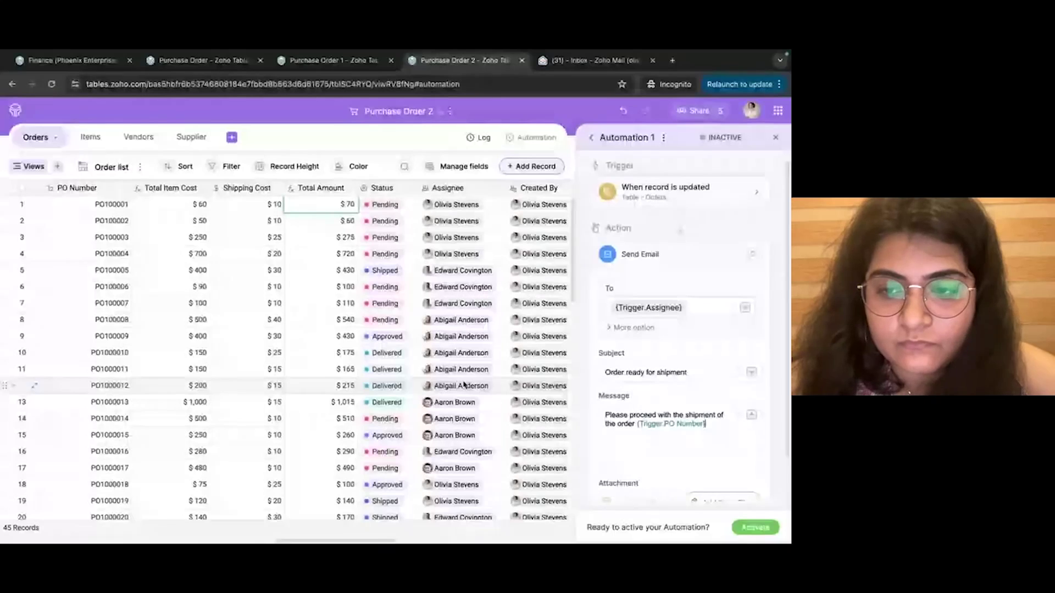
# Continue the email message with "containing" and insert the trigger's Item Cost field.
pyautogui.write('co')
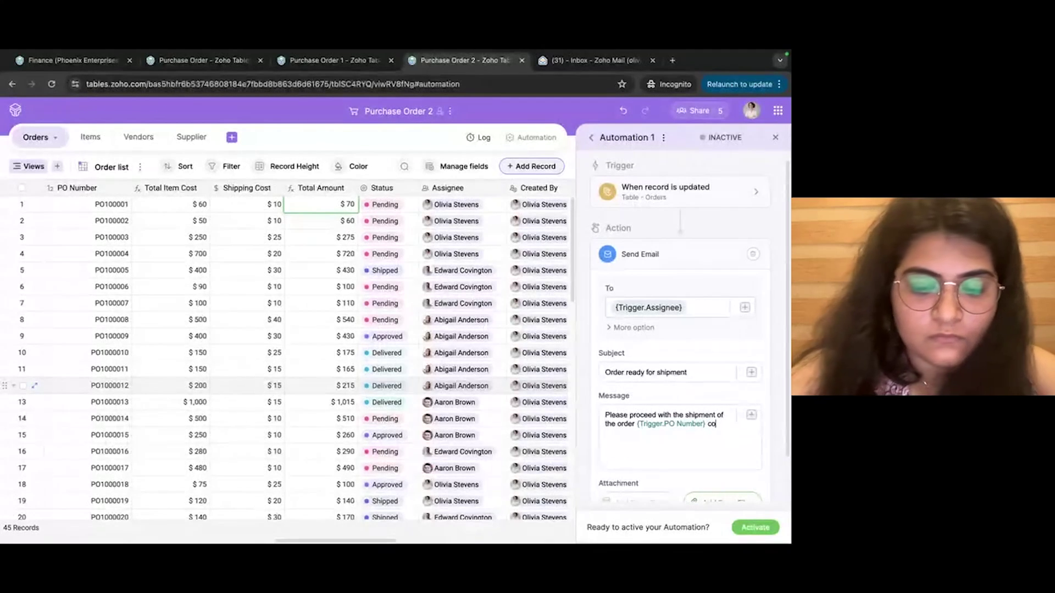
pyautogui.write('ntaining')
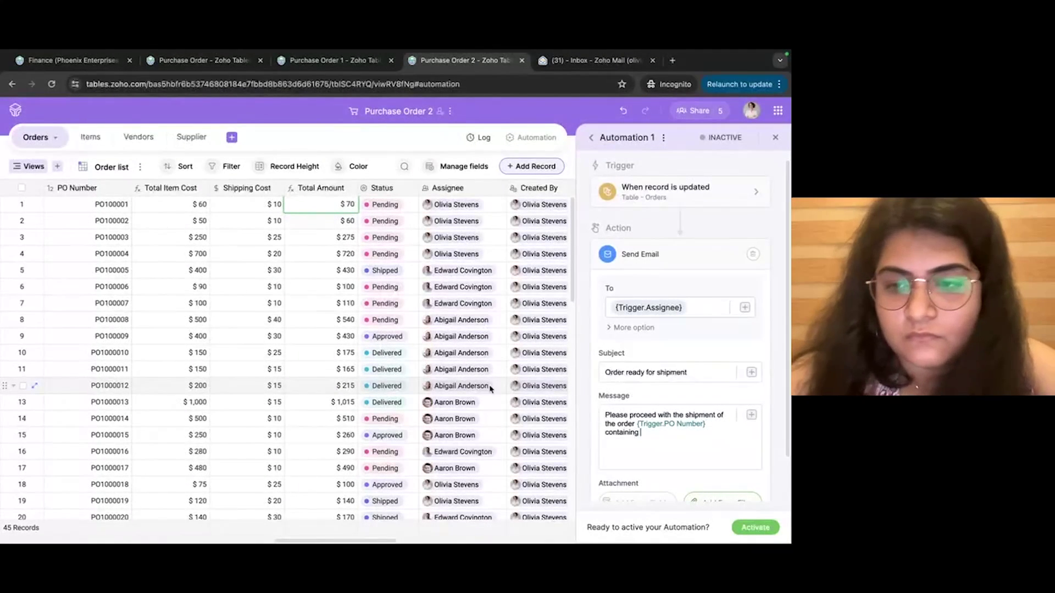
pyautogui.click(751, 415)
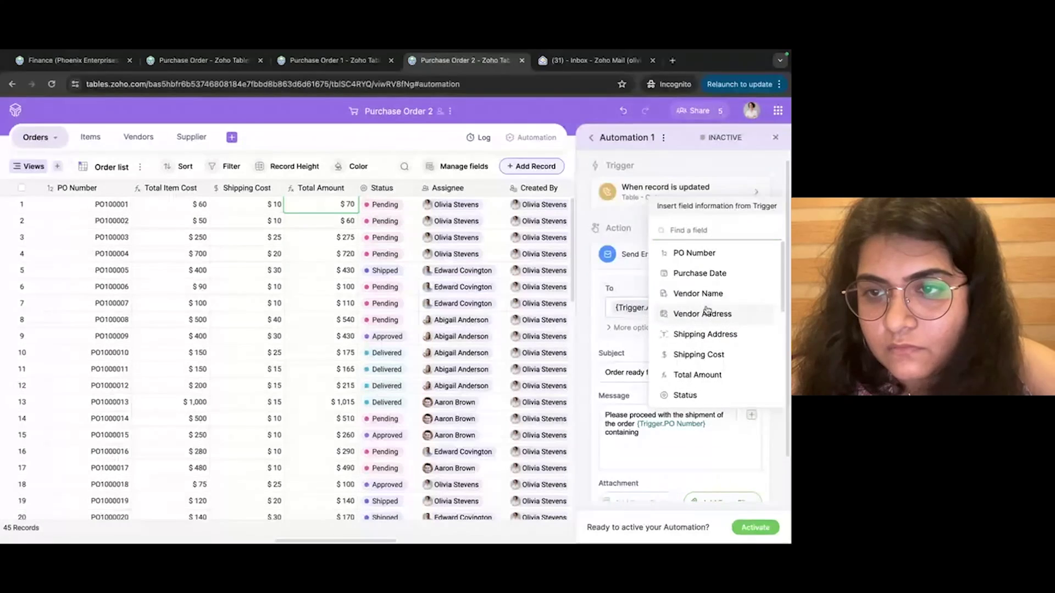
pyautogui.scroll(-5, 696, 352)
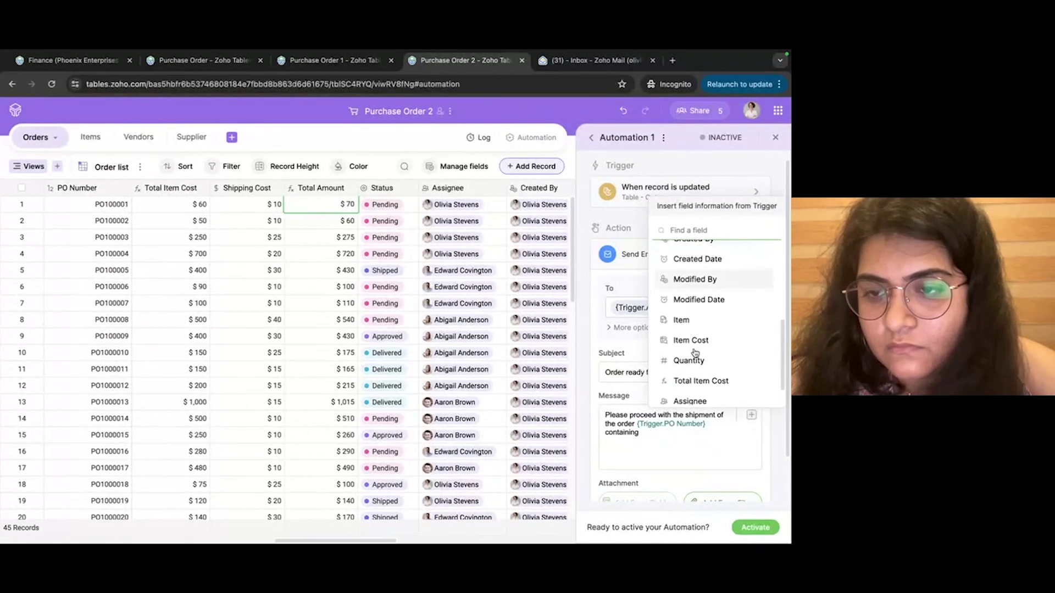
pyautogui.click(693, 343)
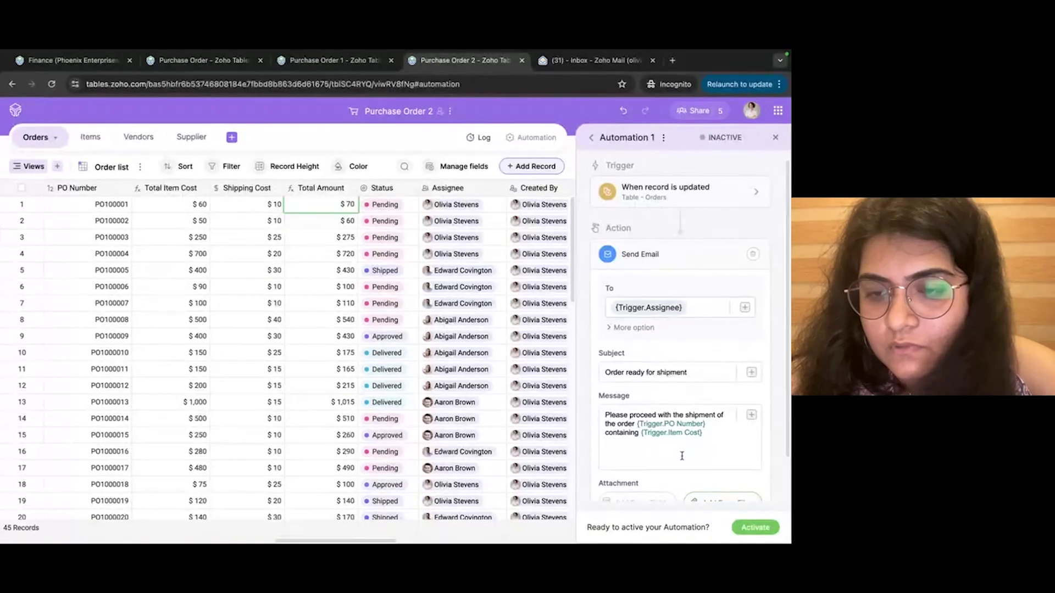
# Activate the automation that emails the assignee when an order record is updated.
pyautogui.scroll(-1, 681, 457)
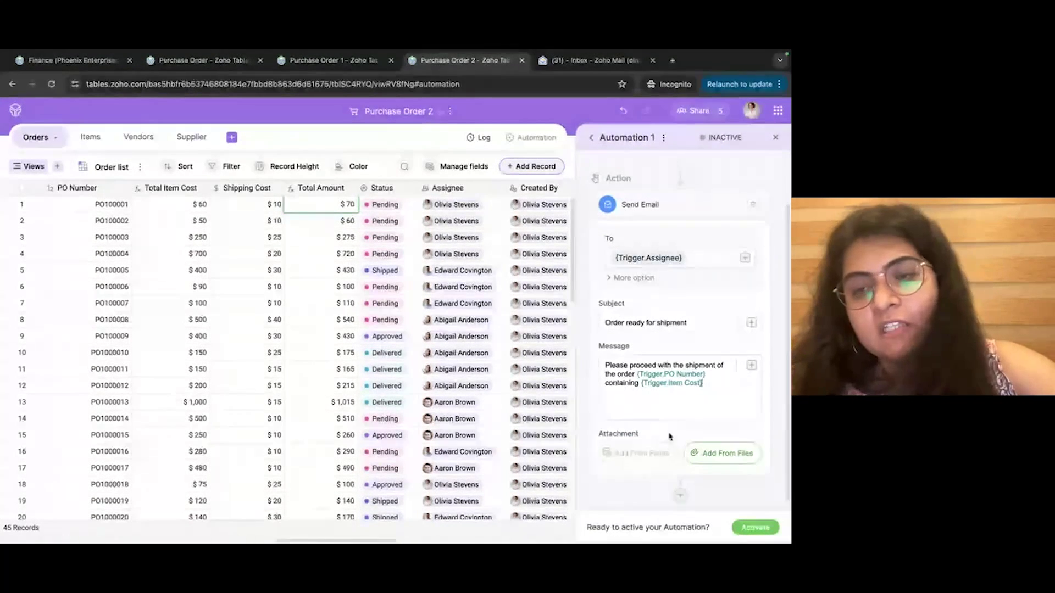
pyautogui.click(745, 529)
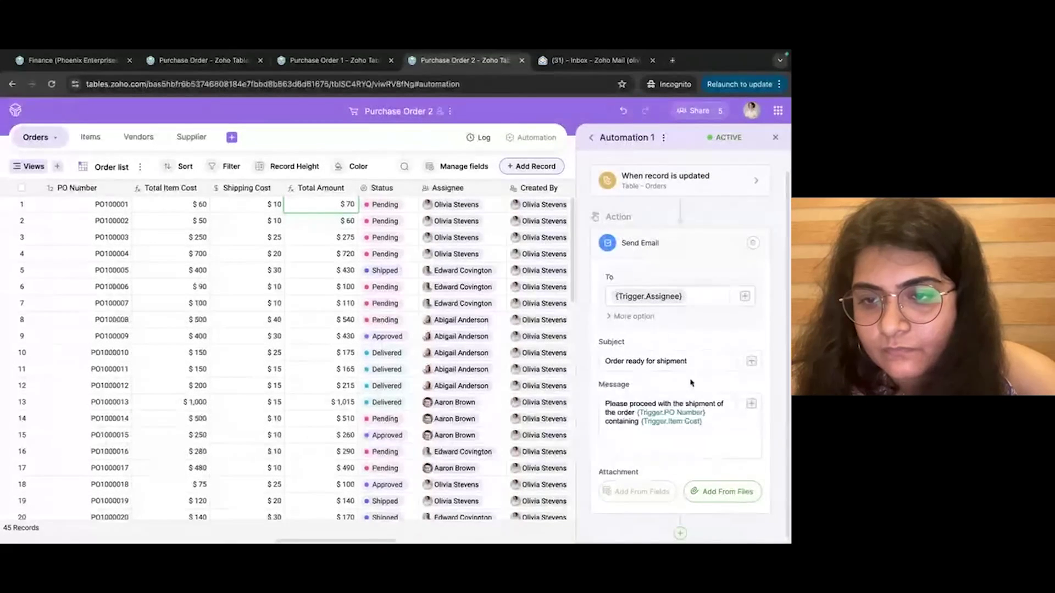
pyautogui.scroll(1, 696, 347)
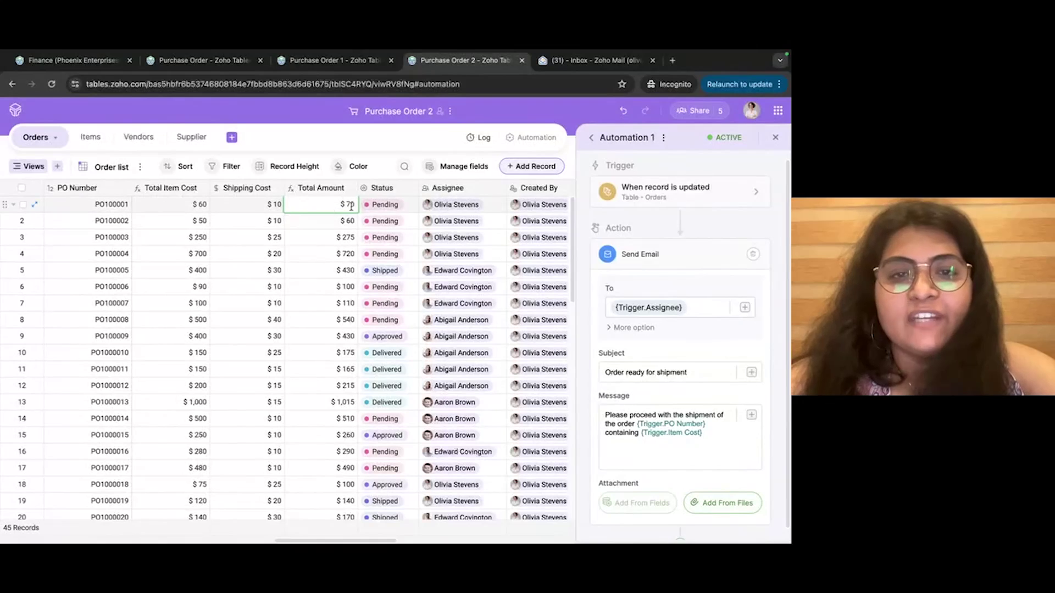
# Set the Status of orders PO100001 through PO100004 to Approved to trigger the automation.
pyautogui.click(405, 206)
pyautogui.click(411, 205)
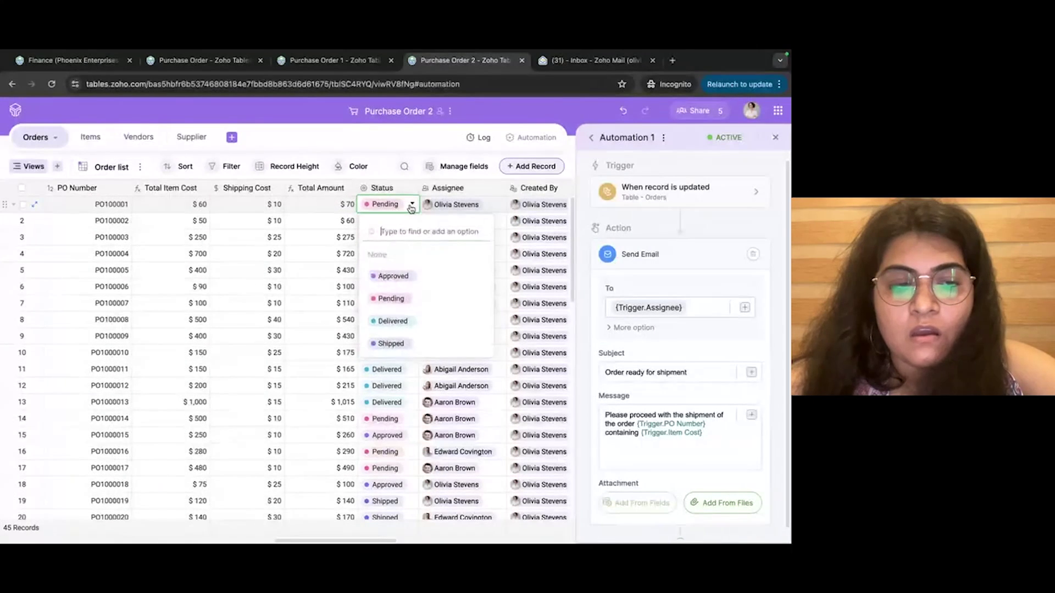
pyautogui.click(394, 276)
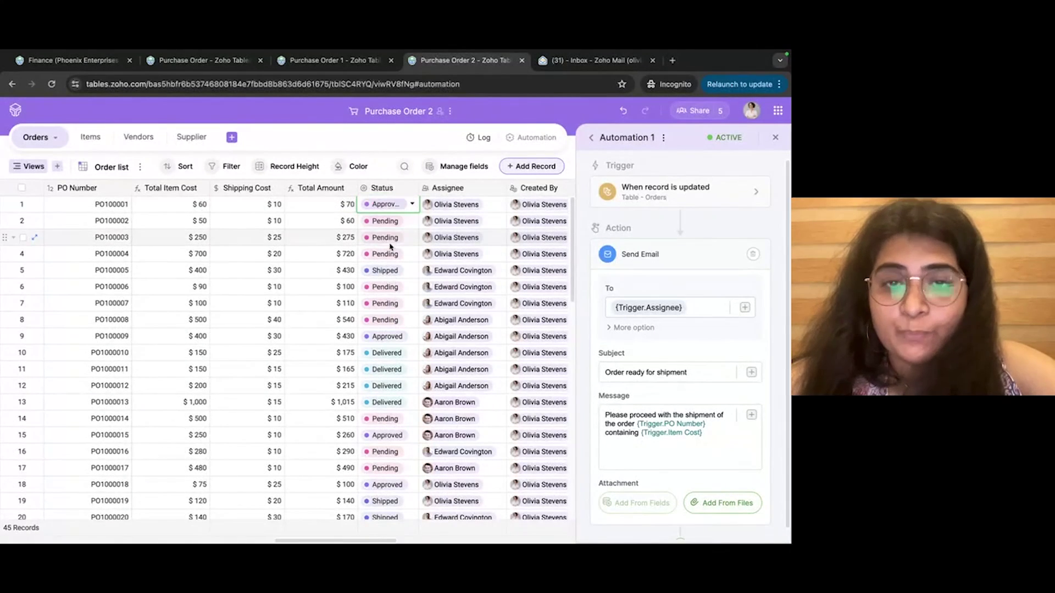
pyautogui.click(391, 221)
pyautogui.click(411, 220)
pyautogui.click(392, 292)
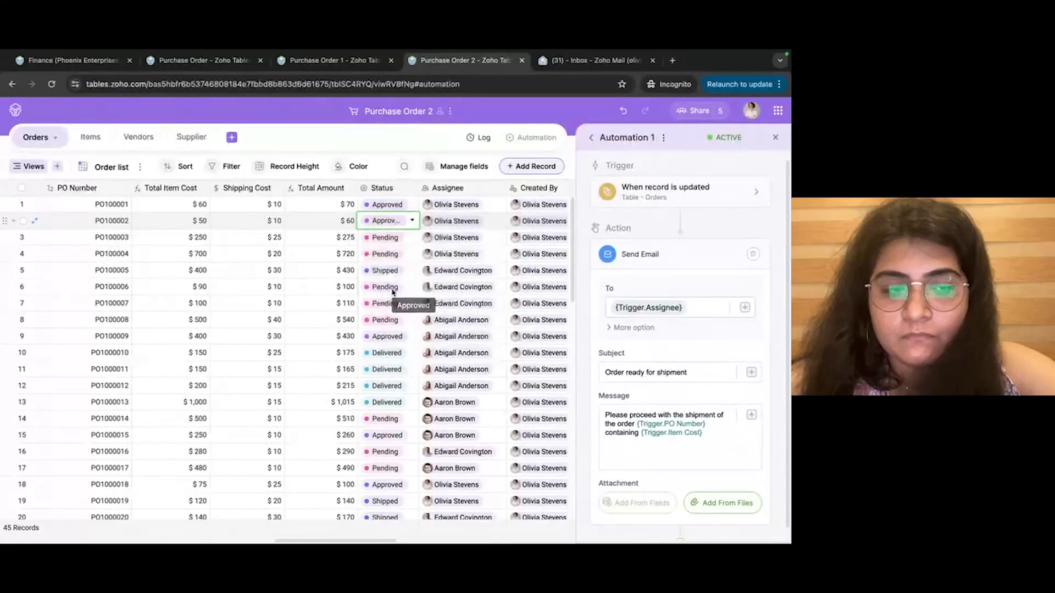
pyautogui.click(408, 238)
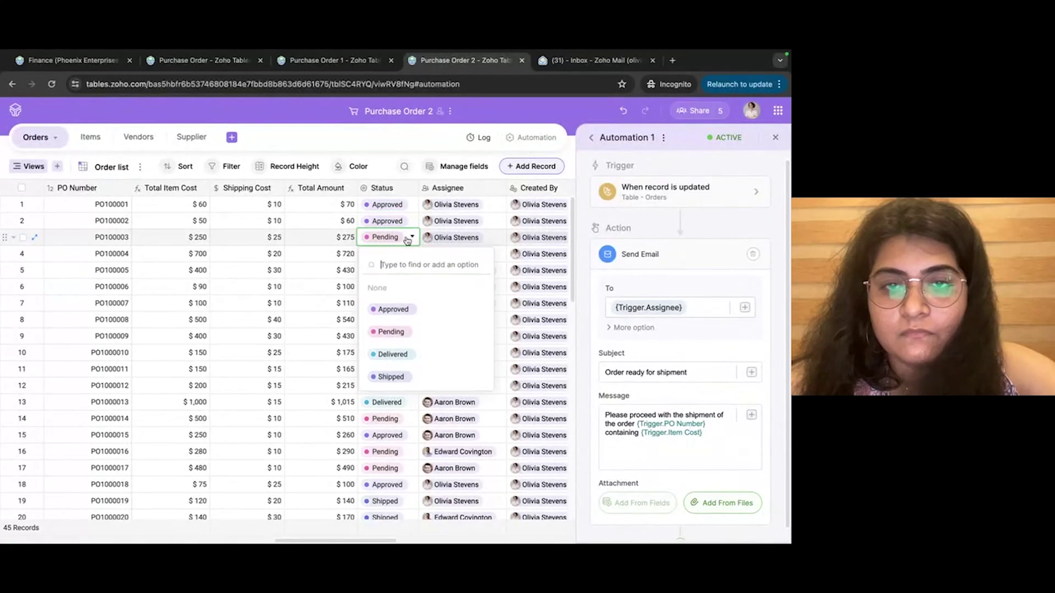
pyautogui.click(392, 309)
pyautogui.click(407, 258)
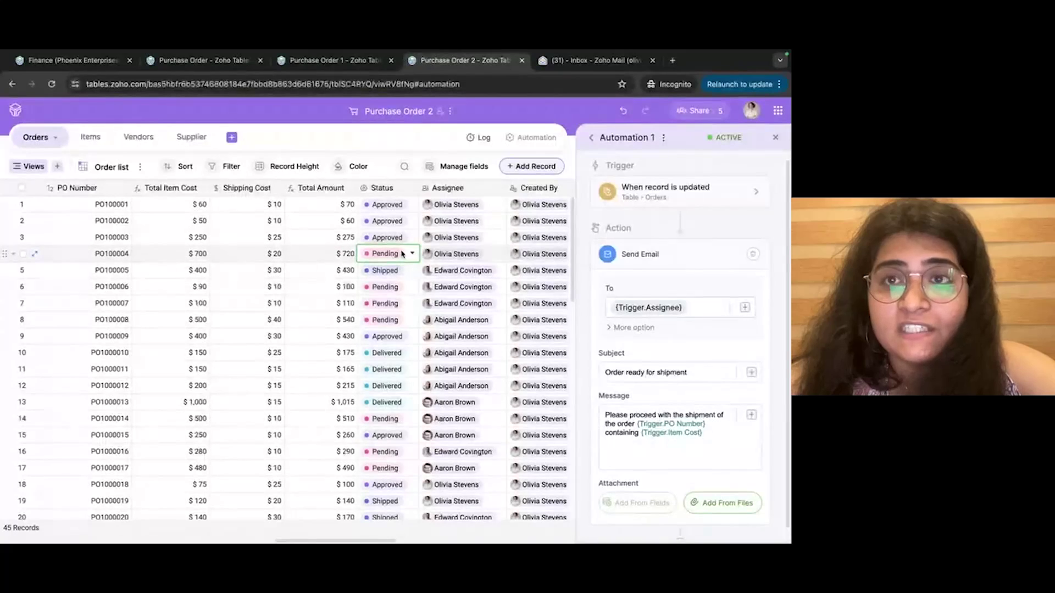
pyautogui.click(407, 254)
pyautogui.click(392, 325)
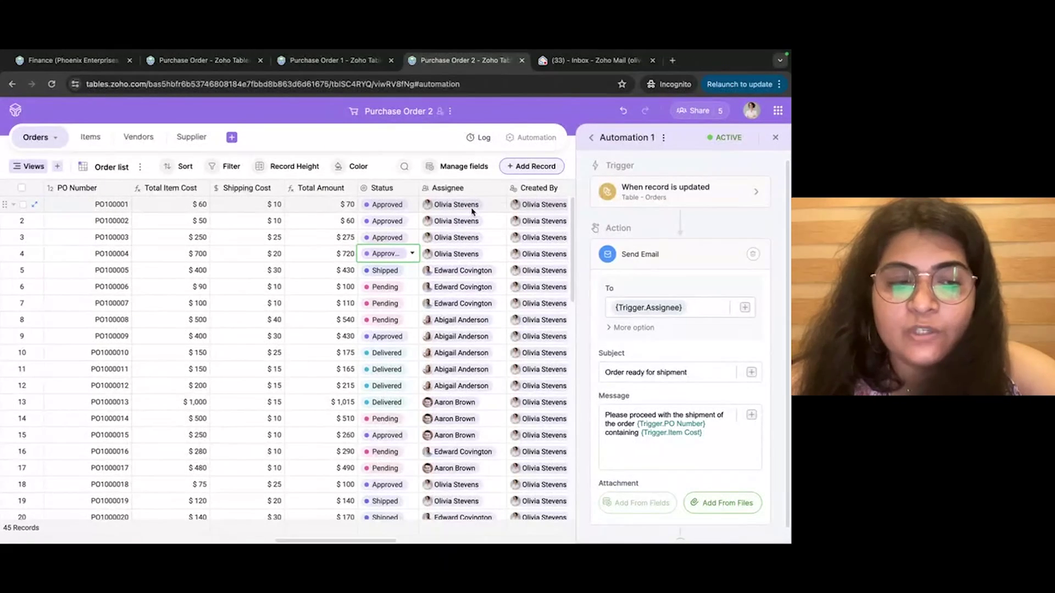
# Switch to Zoho Mail, read the earliest of today's "Order ready for shipment" notifications, and return to the Purchase Order 2 base.
pyautogui.click(561, 61)
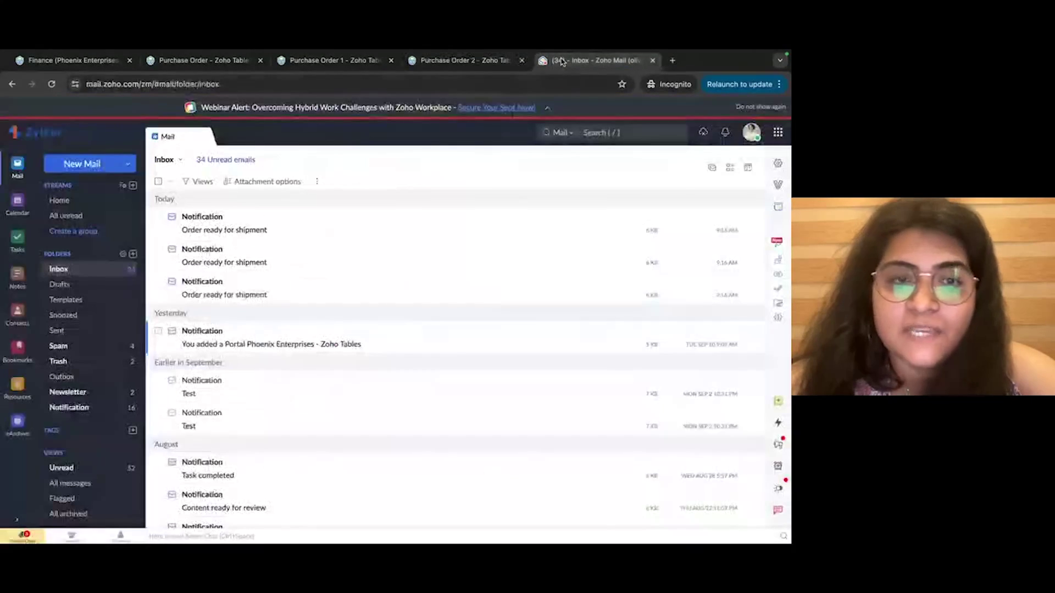
pyautogui.click(273, 294)
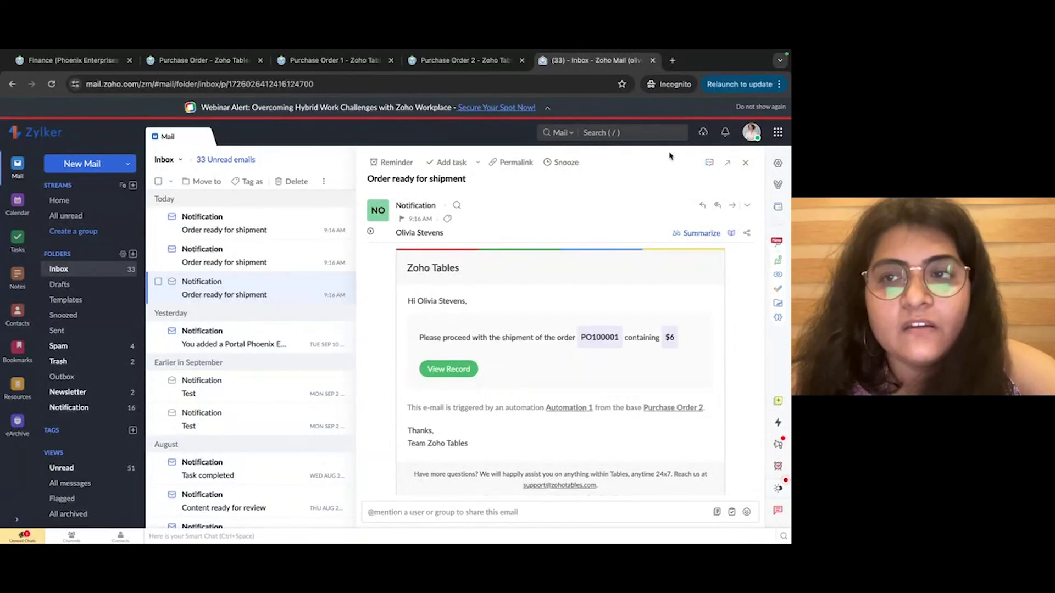
pyautogui.click(746, 164)
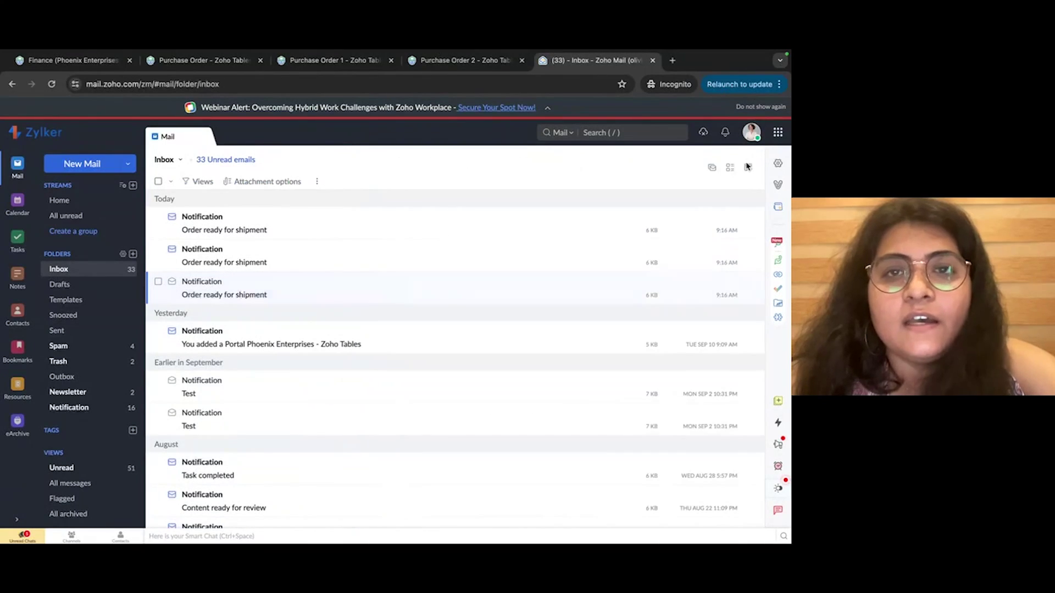
pyautogui.click(480, 65)
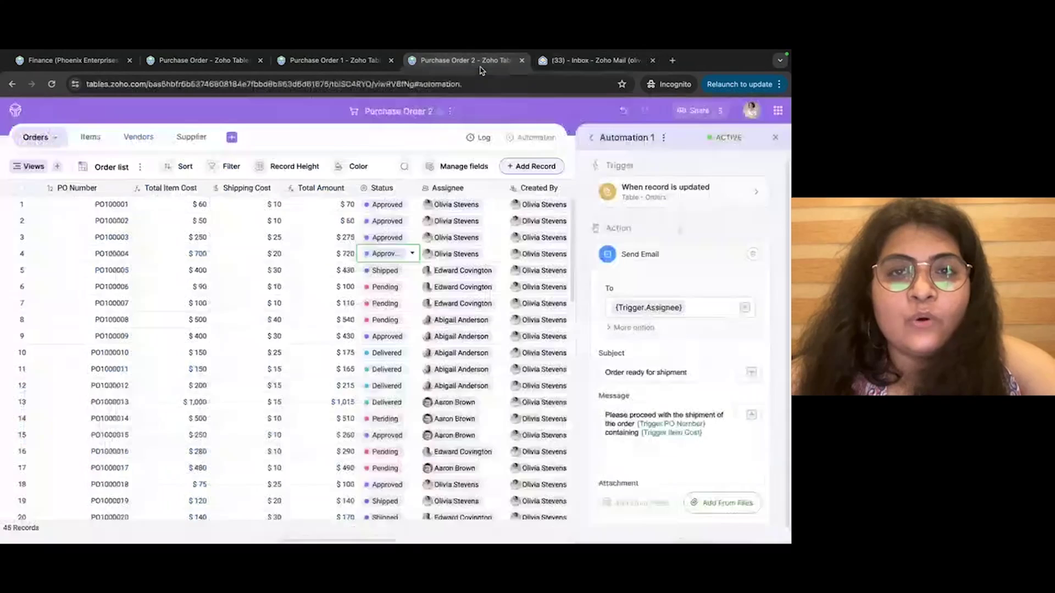
# Close the automation editor and create a new grid view of the Orders table.
pyautogui.click(776, 137)
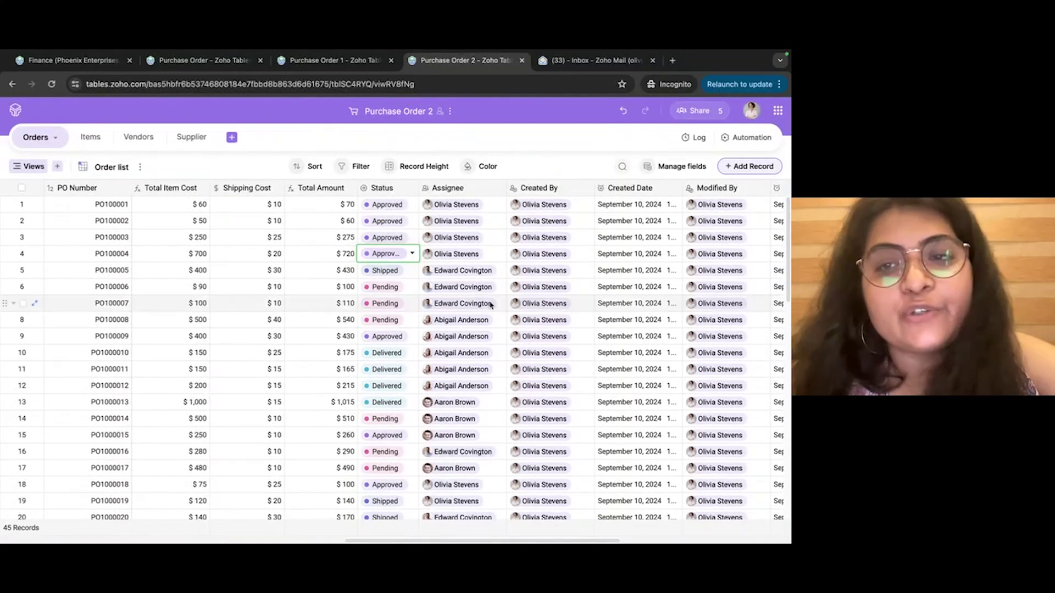
pyautogui.hscroll(-5, 590, 294)
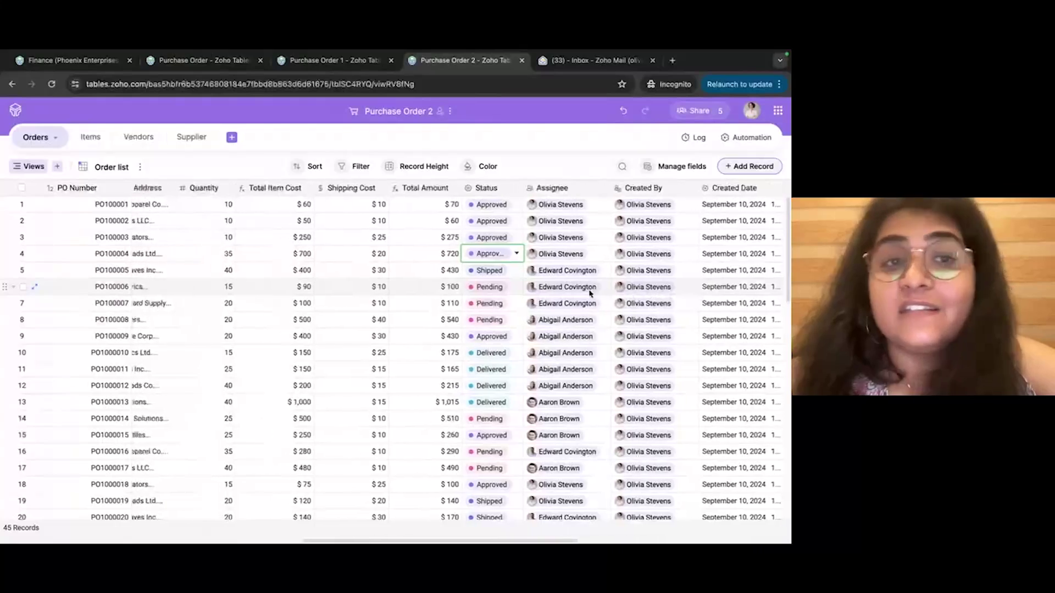
pyautogui.hscroll(-3, 589, 294)
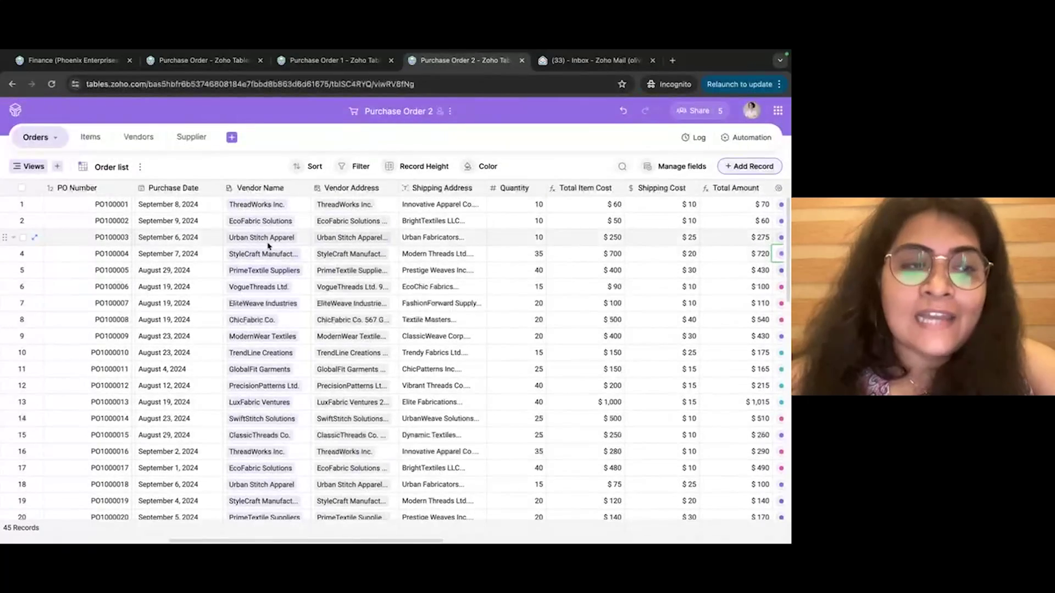
pyautogui.hscroll(-2, 460, 286)
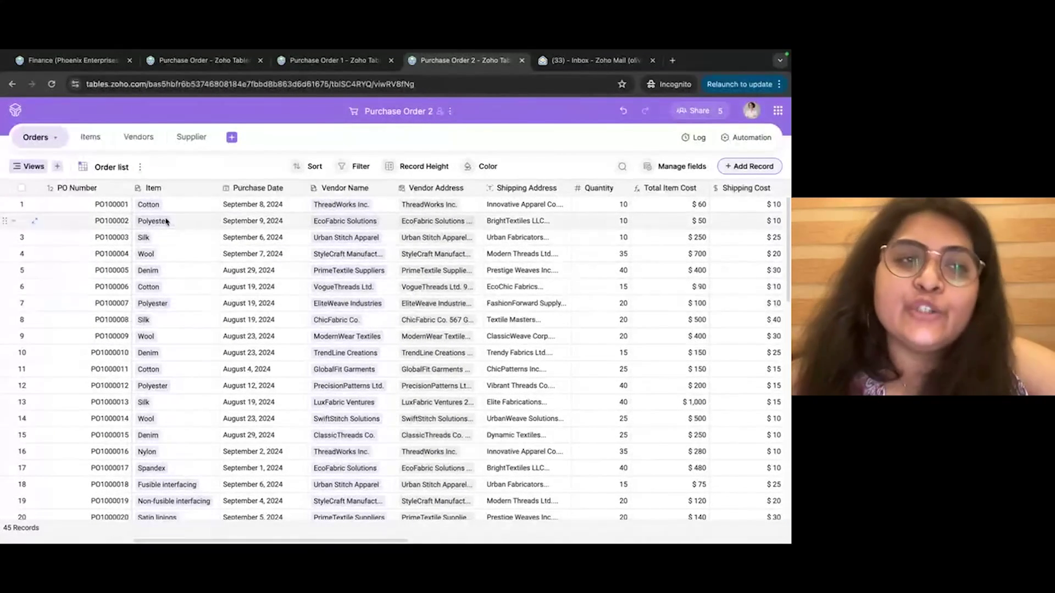
pyautogui.click(58, 168)
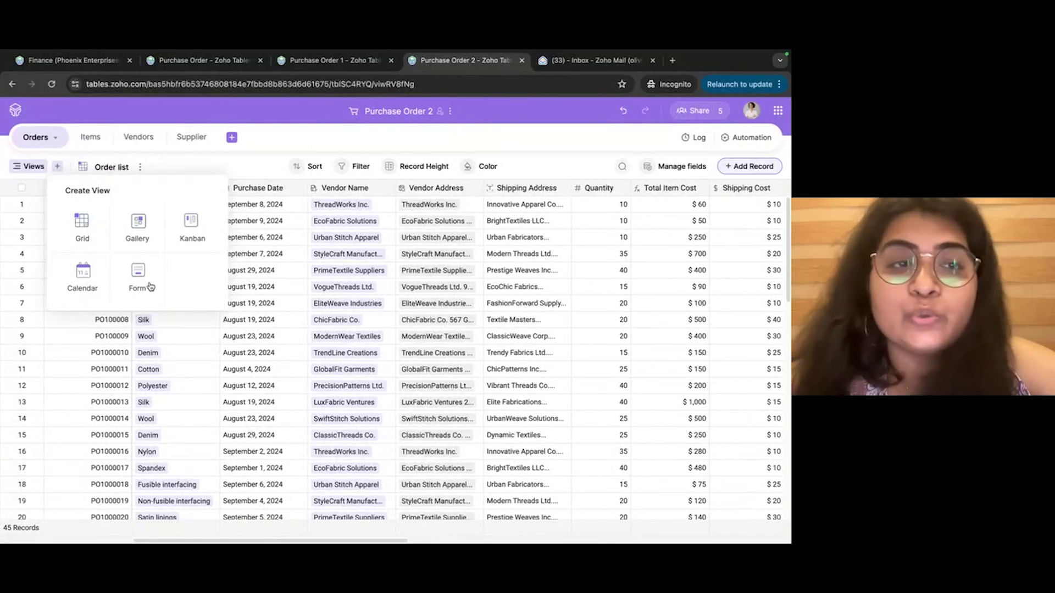
pyautogui.click(83, 236)
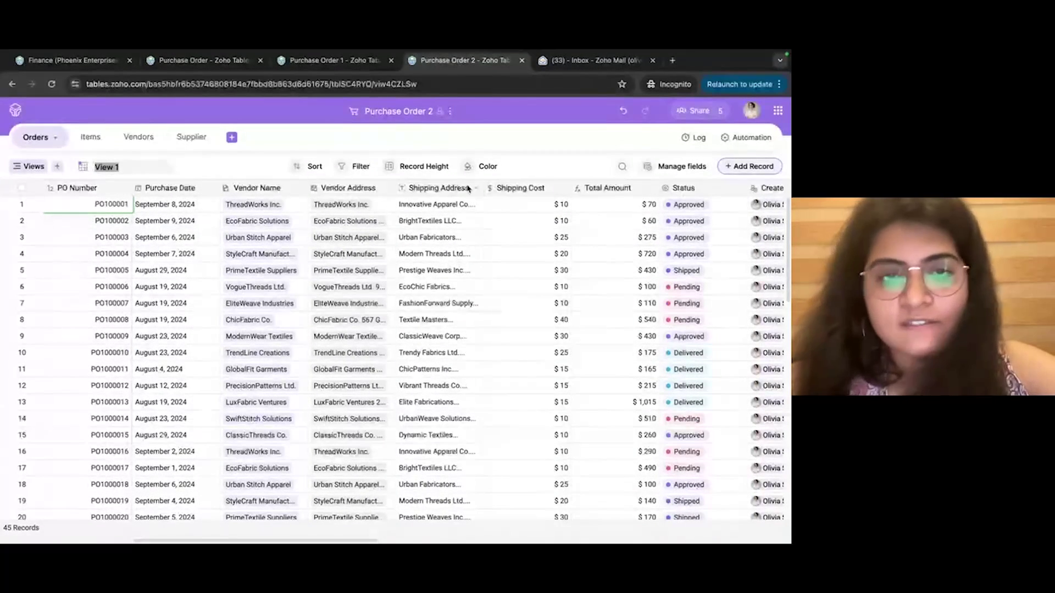
# Filter the new grid view to records whose Status is any of Pending.
pyautogui.click(364, 167)
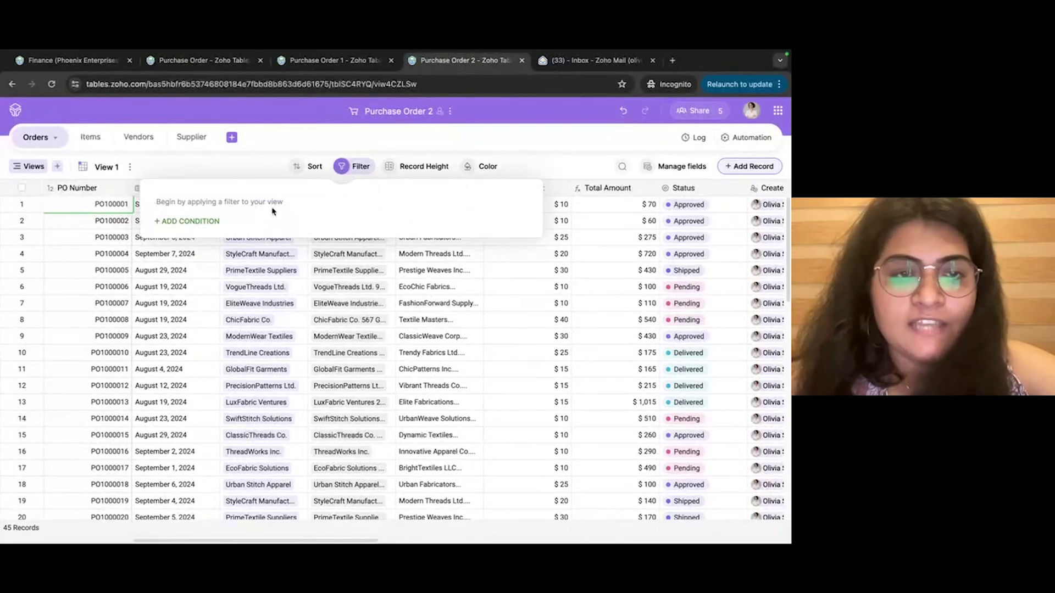
pyautogui.click(212, 223)
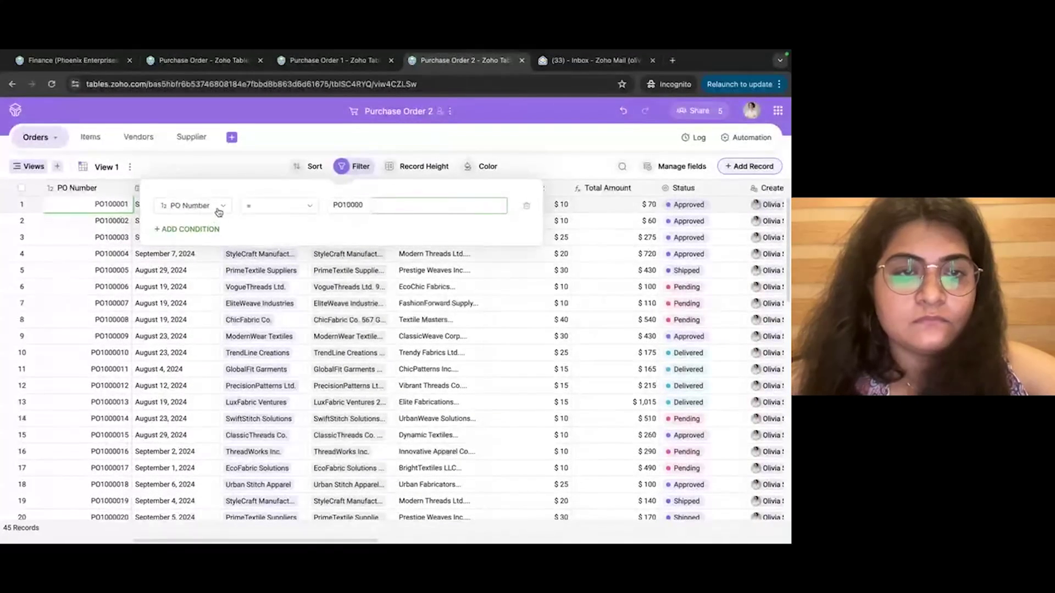
pyautogui.click(217, 207)
pyautogui.click(191, 400)
pyautogui.click(369, 209)
pyautogui.click(365, 277)
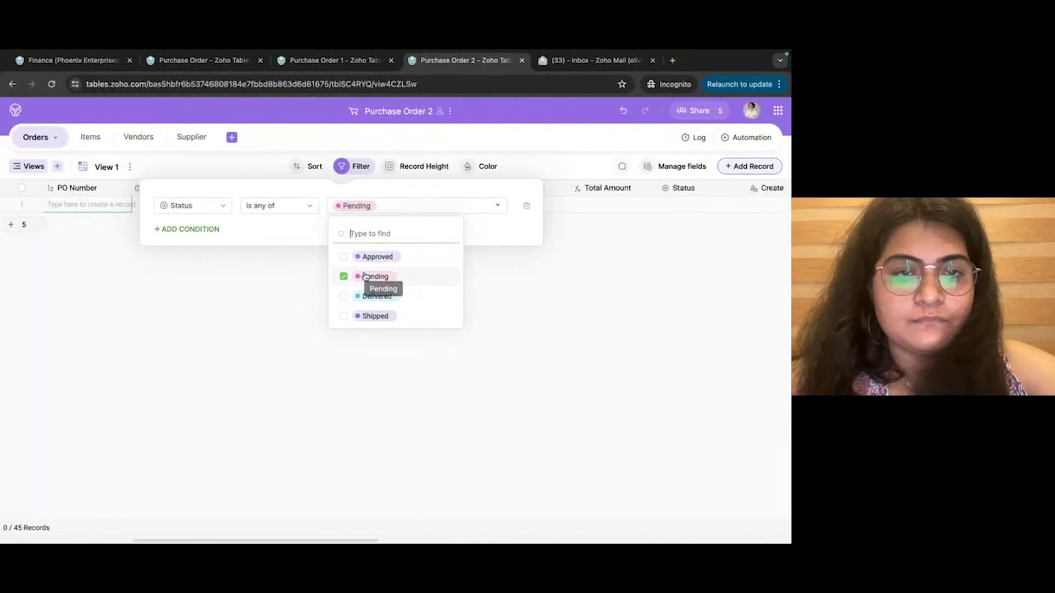
pyautogui.click(260, 168)
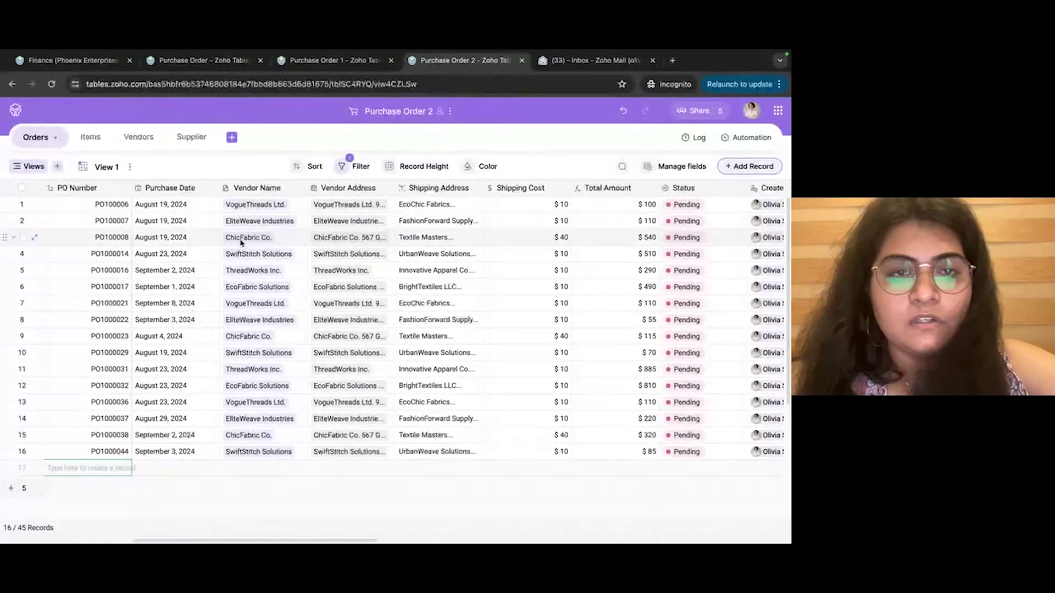
# Rename the filtered grid view as "Pending Orders".
pyautogui.click(130, 167)
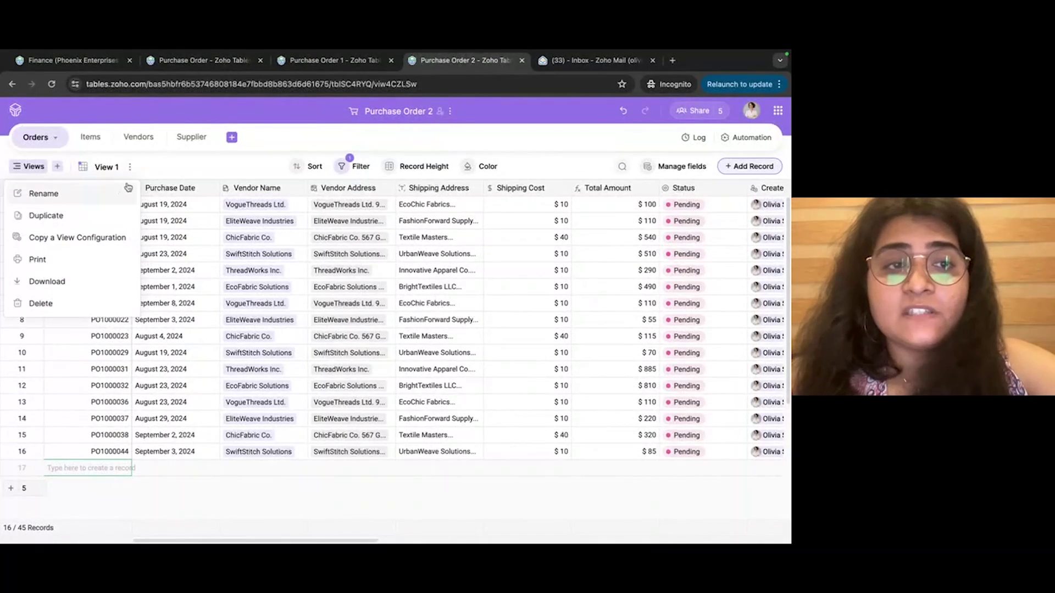
pyautogui.click(122, 197)
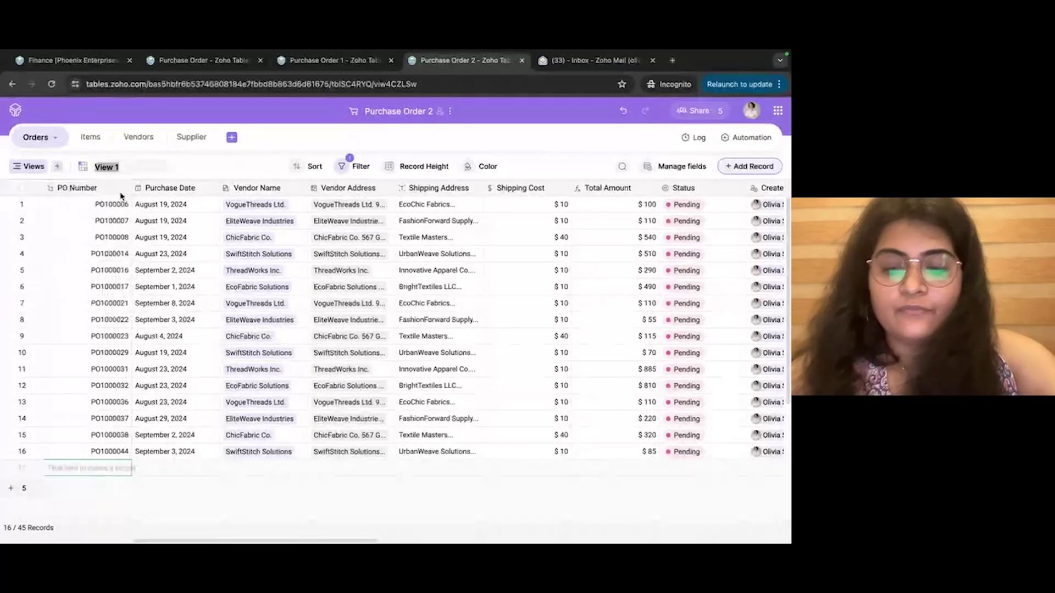
pyautogui.write('Pending')
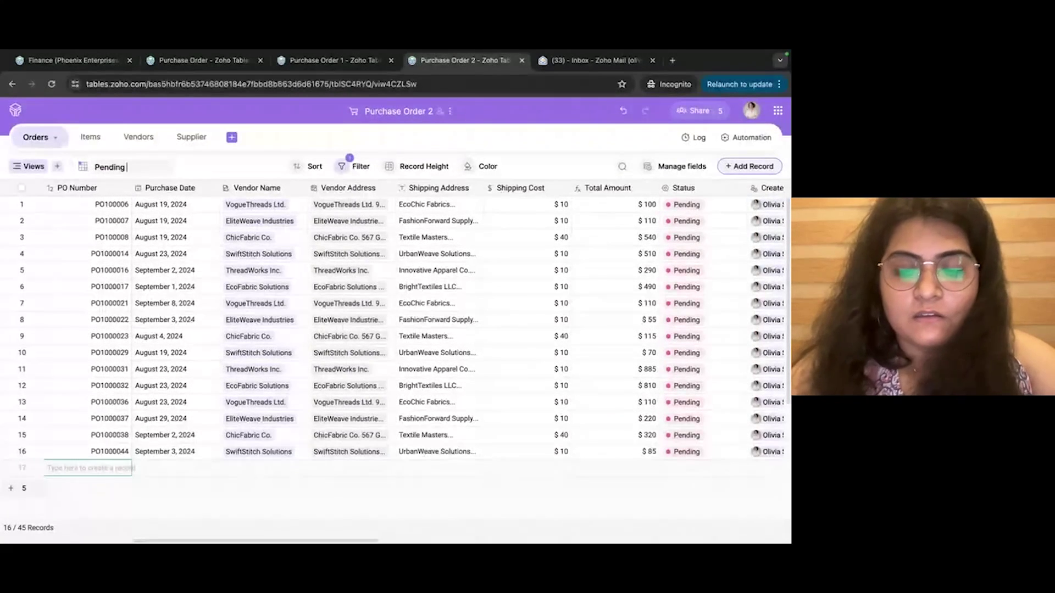
pyautogui.write(' Orders')
pyautogui.press('Return')
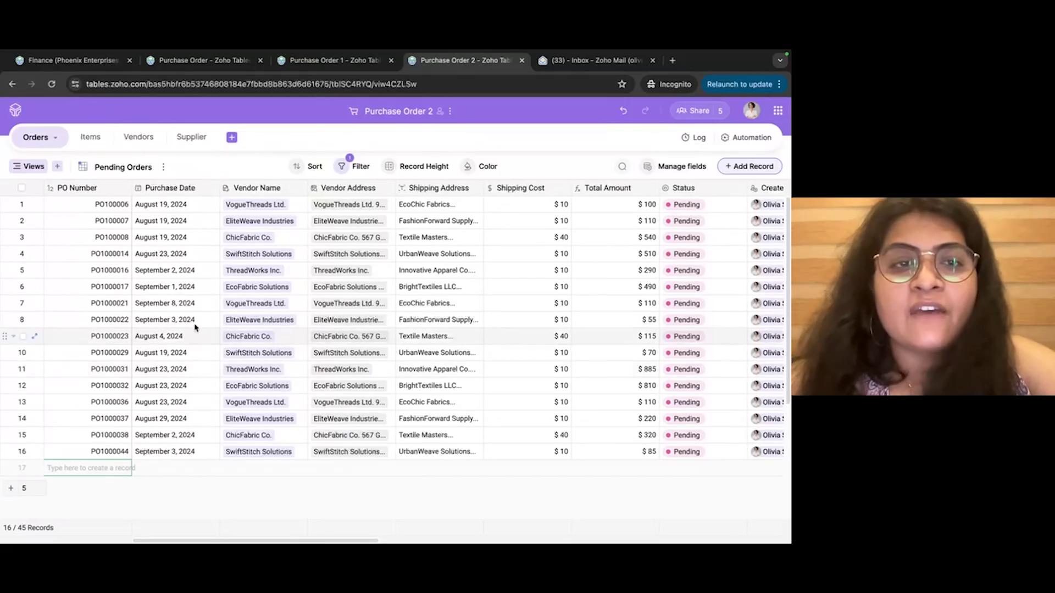
# Look across all the fields of the Pending Orders view, as far as Assignee.
pyautogui.hscroll(8, 501, 297)
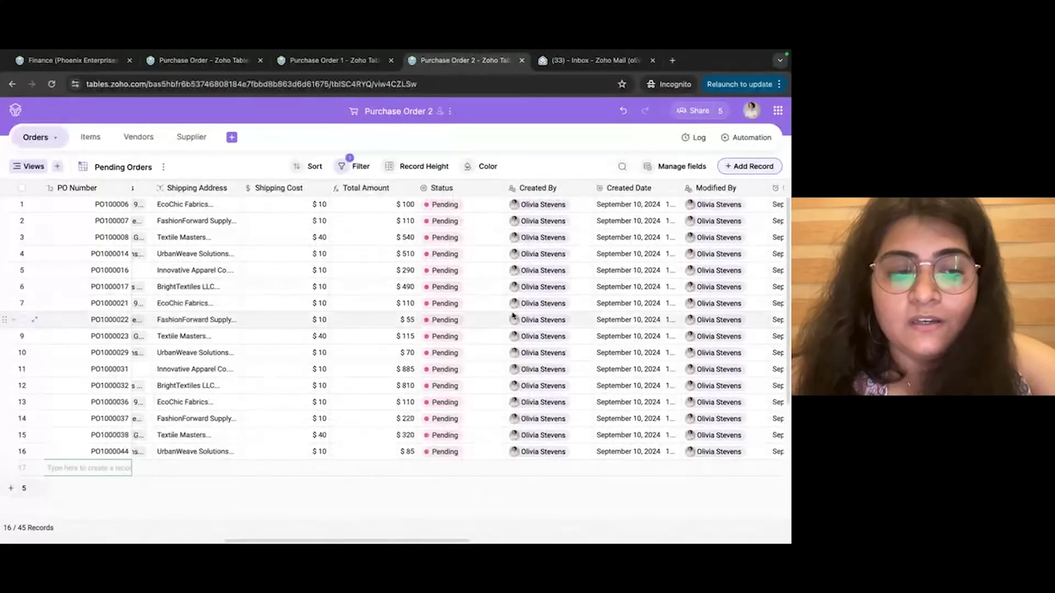
pyautogui.hscroll(3, 659, 276)
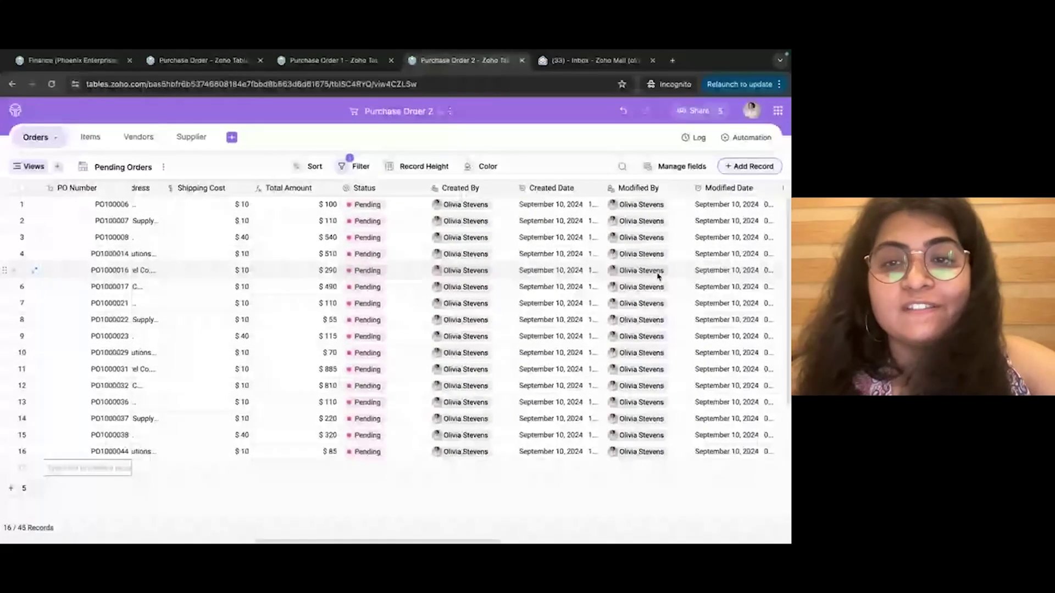
pyautogui.hscroll(15, 658, 277)
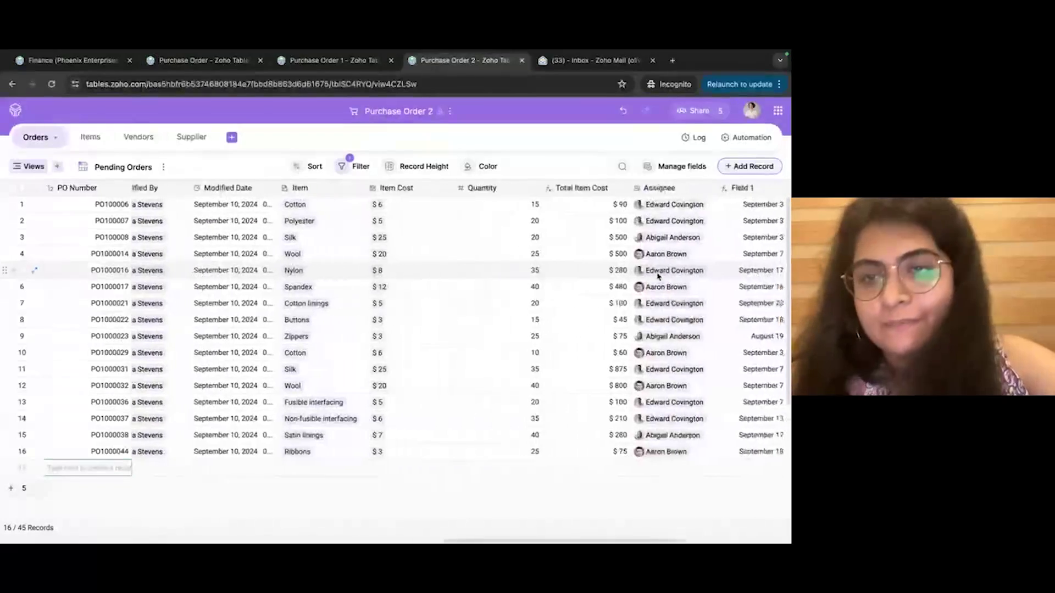
pyautogui.hscroll(-15, 659, 276)
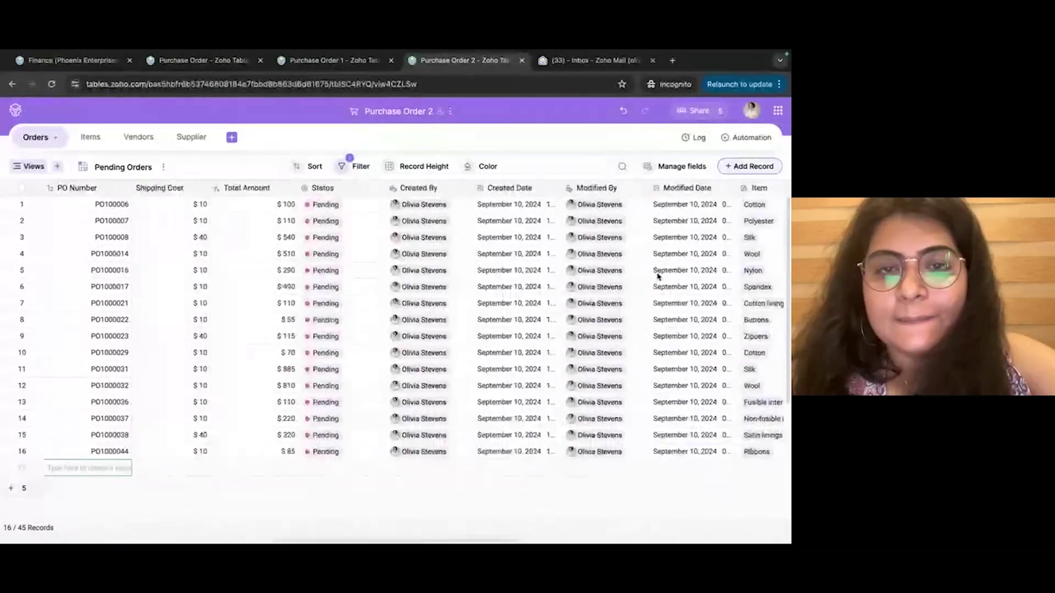
pyautogui.hscroll(-5, 659, 277)
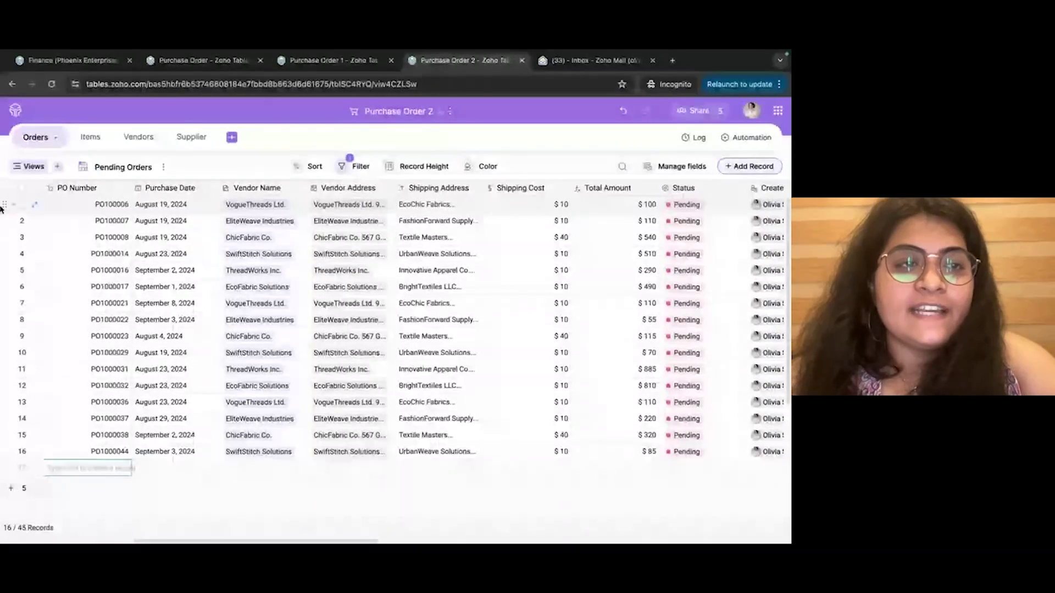
pyautogui.click(57, 166)
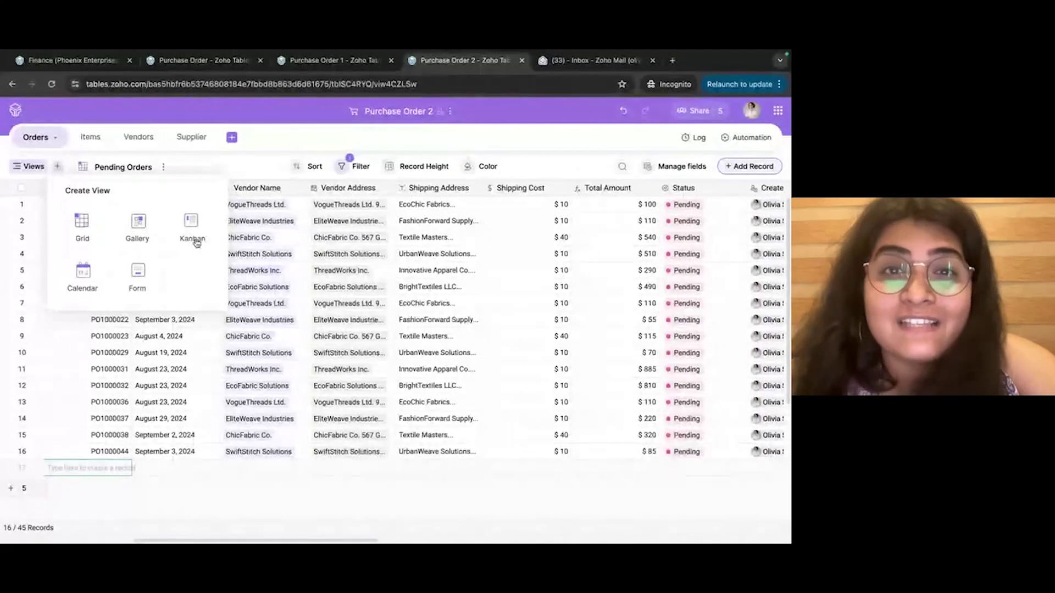
pyautogui.click(187, 167)
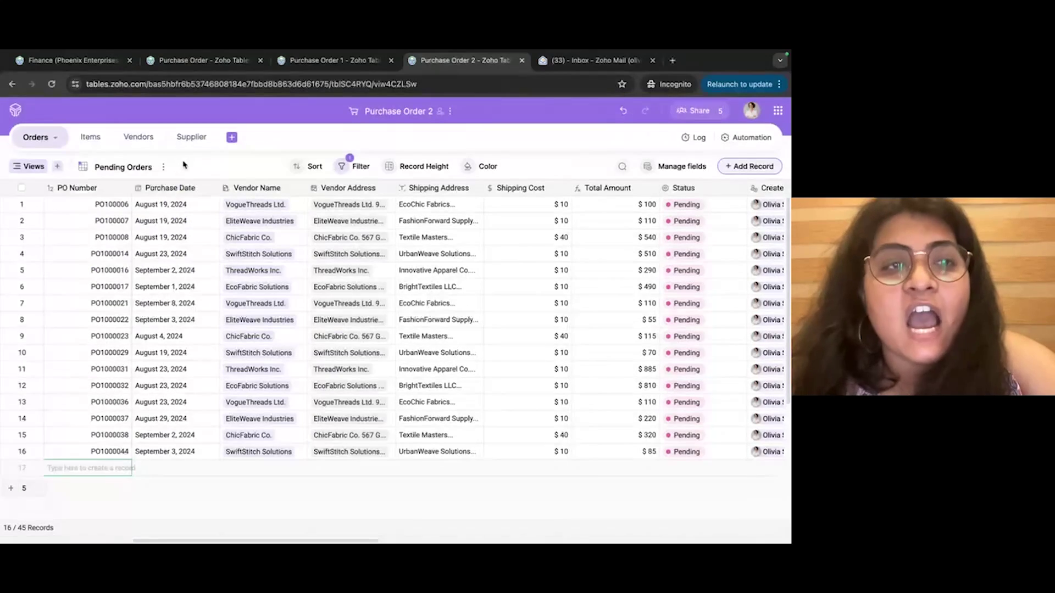
# Open the Order Management Kanban view of Orders and look through its status stacks, from Pending to Delivered.
pyautogui.click(30, 167)
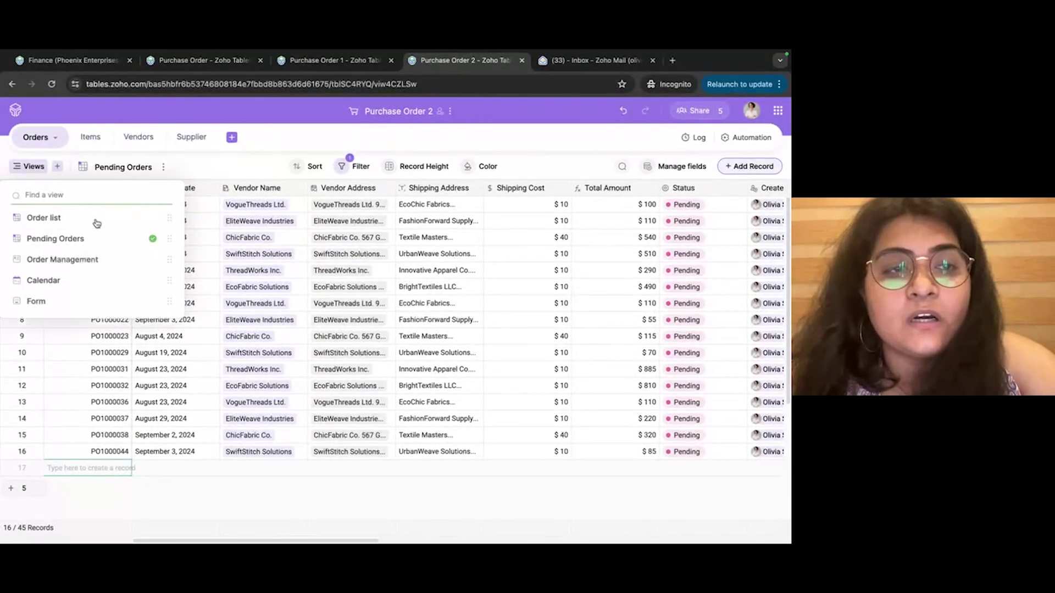
pyautogui.click(104, 260)
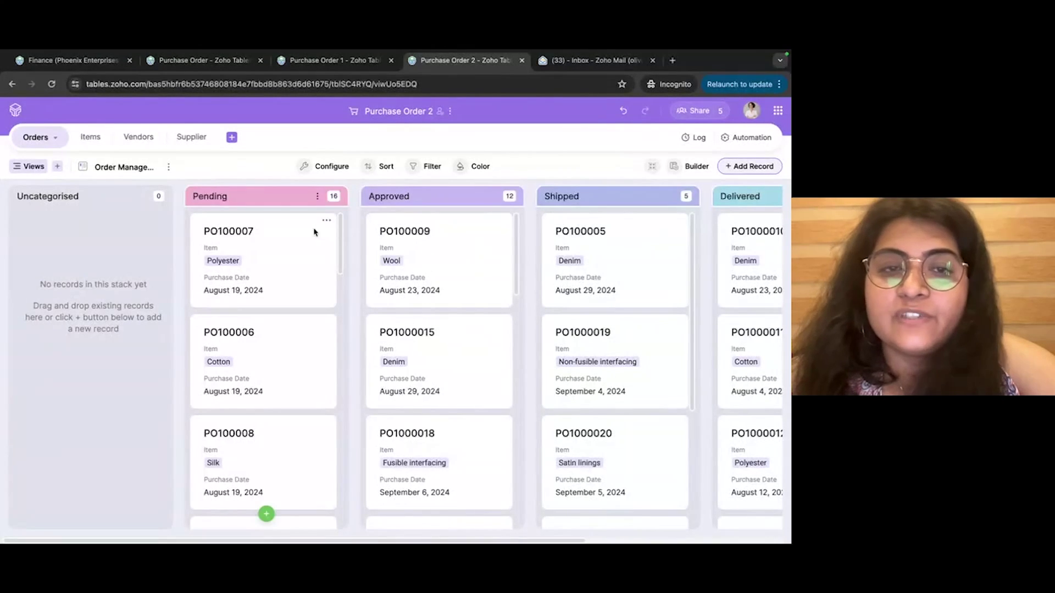
pyautogui.scroll(-5, 265, 378)
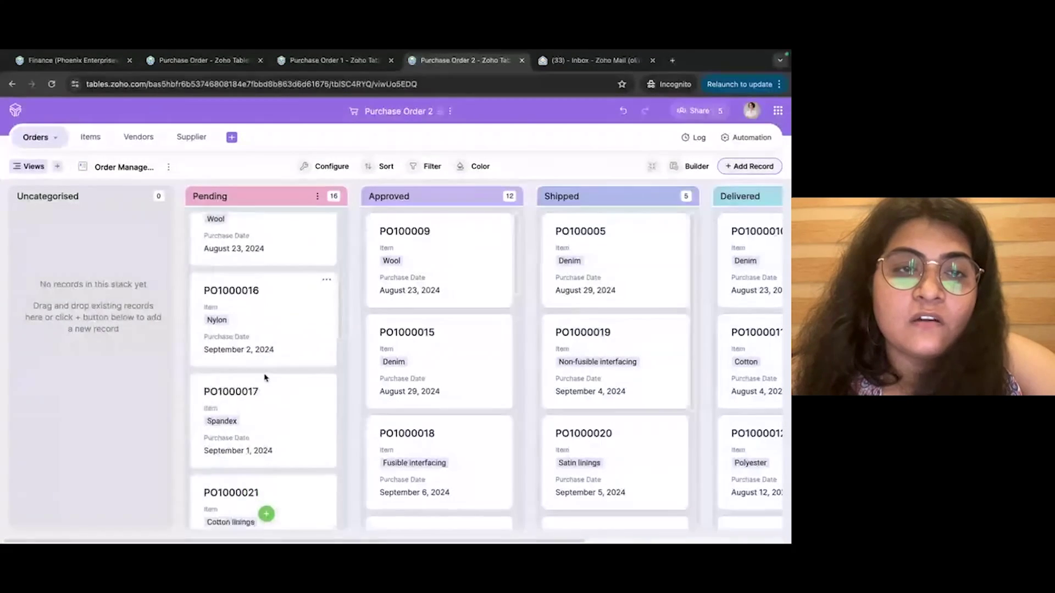
pyautogui.scroll(-2, 264, 378)
pyautogui.scroll(8, 264, 378)
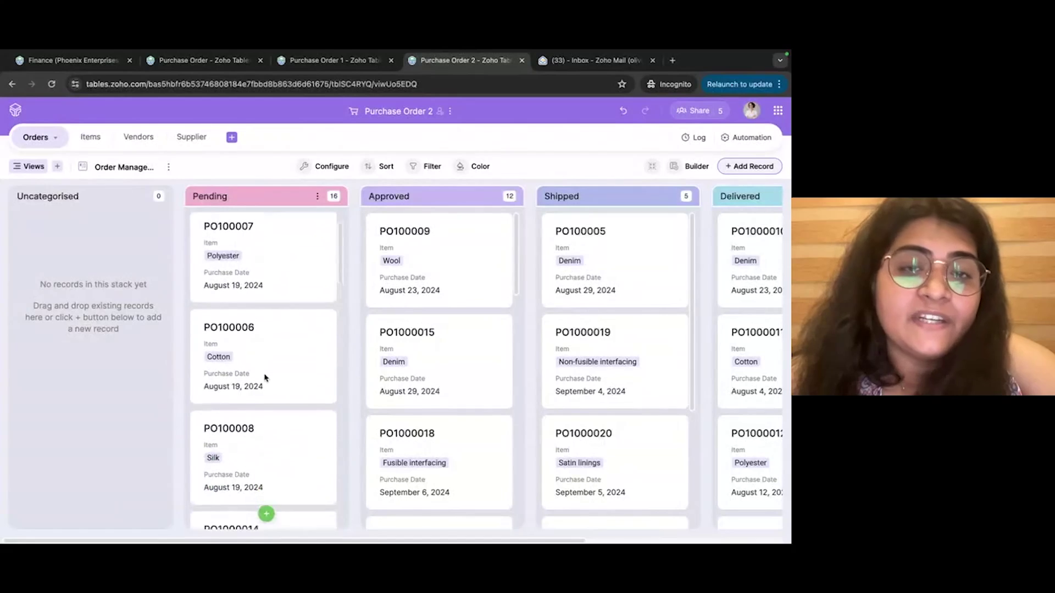
pyautogui.scroll(-3, 407, 368)
pyautogui.scroll(1, 430, 430)
pyautogui.scroll(3, 431, 436)
pyautogui.scroll(-4, 640, 344)
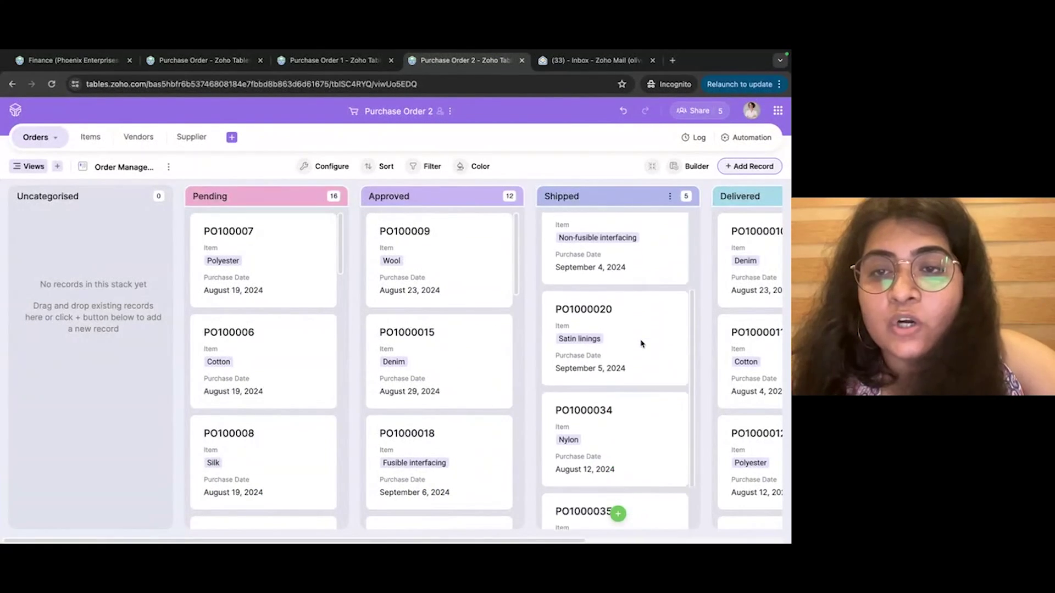
pyautogui.scroll(4, 641, 344)
pyautogui.hscroll(3, 718, 330)
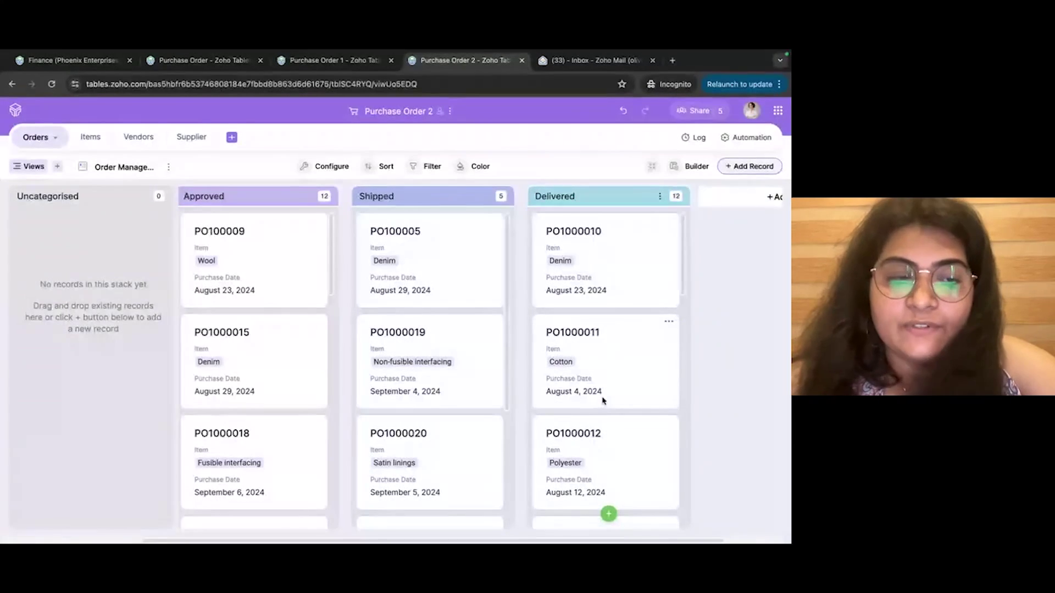
pyautogui.hscroll(-3, 313, 351)
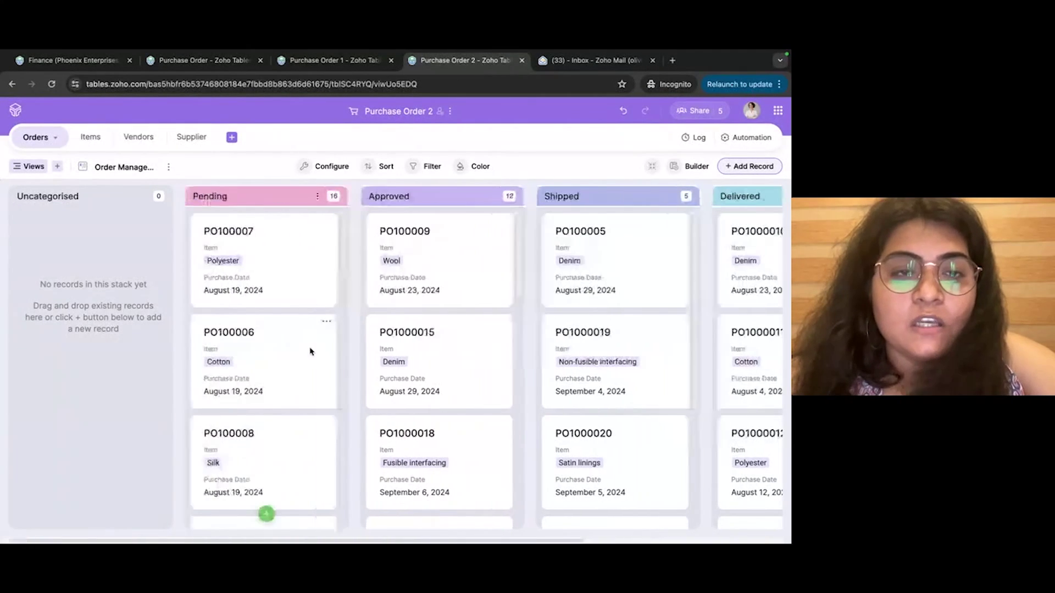
# Place card PO100006 first in the Pending stack and move card PO1000019 from the Shipped stack to Delivered.
pyautogui.moveTo(270, 287); pyautogui.dragTo(311, 291)
pyautogui.moveTo(389, 279); pyautogui.dragTo(534, 281)
pyautogui.hscroll(3, 533, 283)
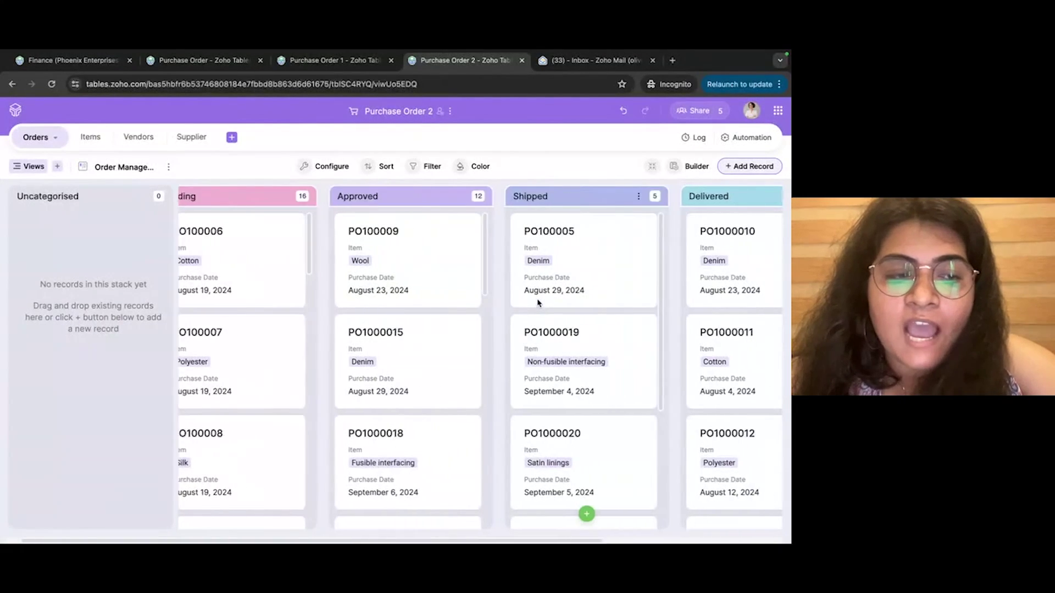
pyautogui.moveTo(522, 342); pyautogui.dragTo(660, 325)
pyautogui.hscroll(-3, 309, 301)
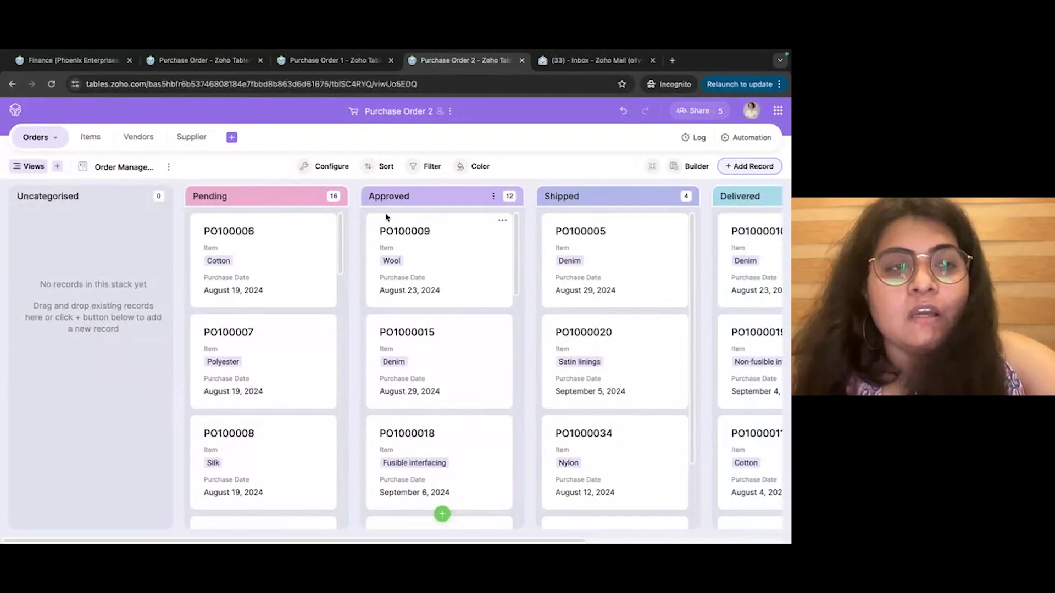
# Open the Calendar view of Orders and examine the August and September 2024 orders and the available period options.
pyautogui.click(30, 167)
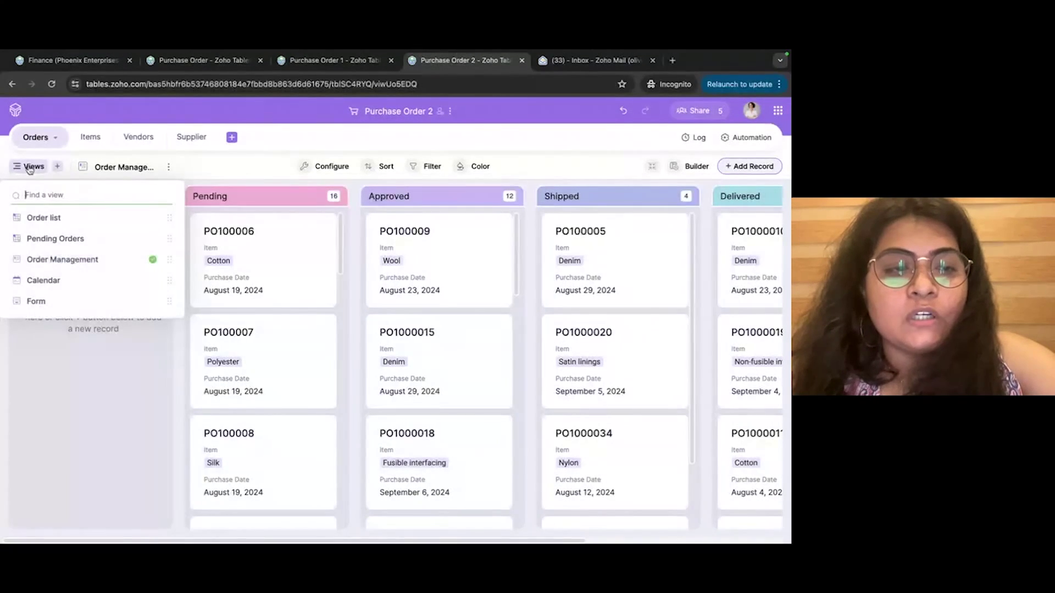
pyautogui.click(76, 282)
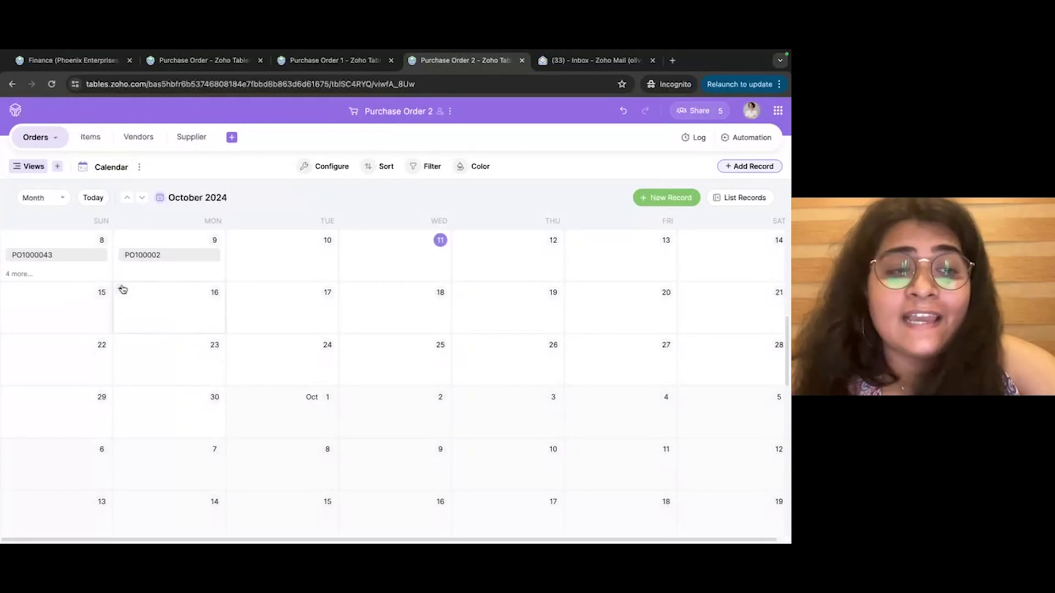
pyautogui.scroll(3, 186, 314)
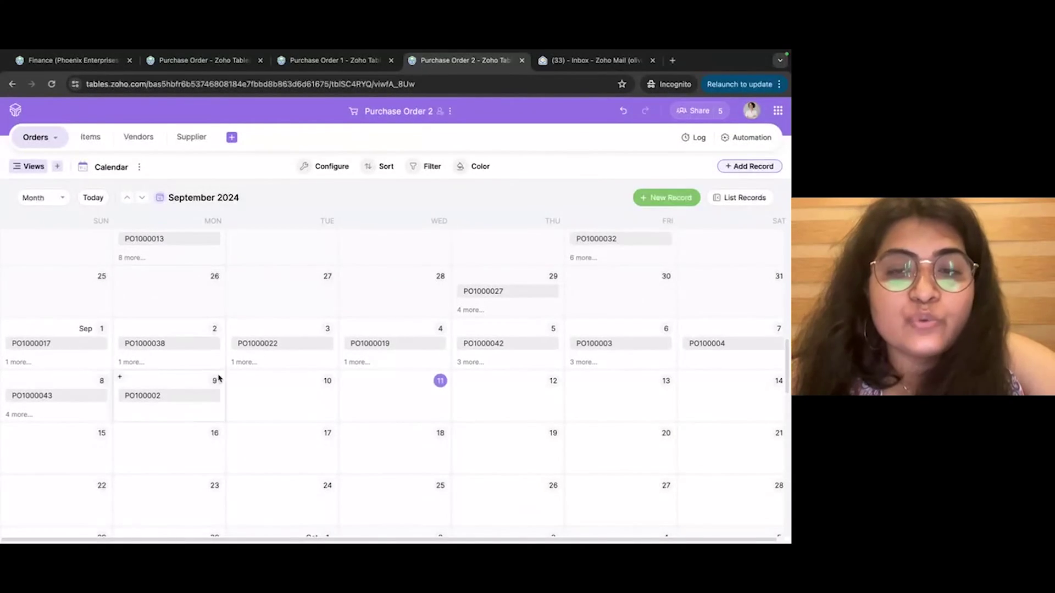
pyautogui.scroll(2, 220, 380)
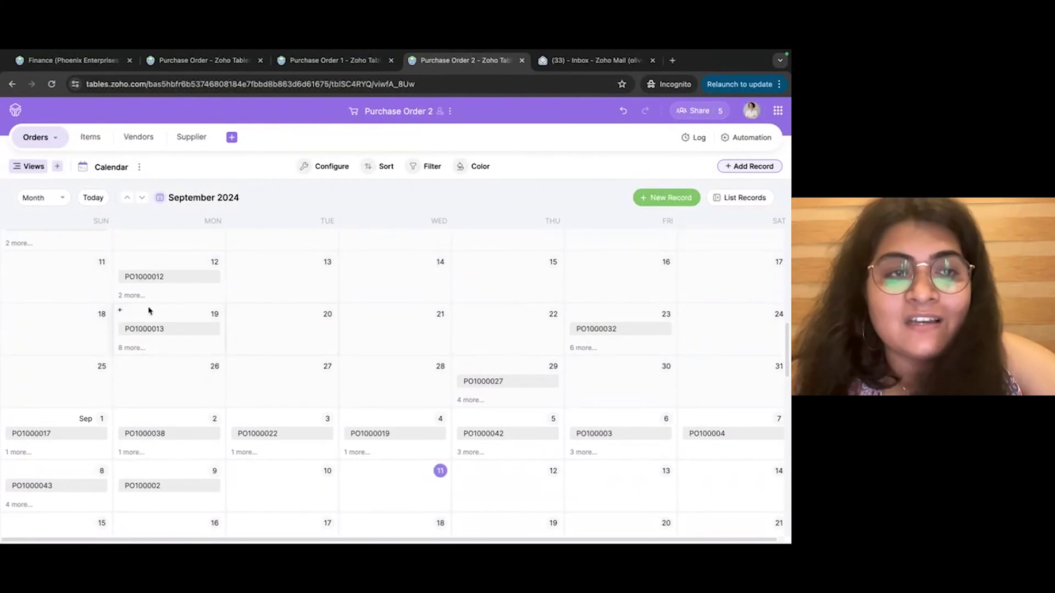
pyautogui.click(53, 199)
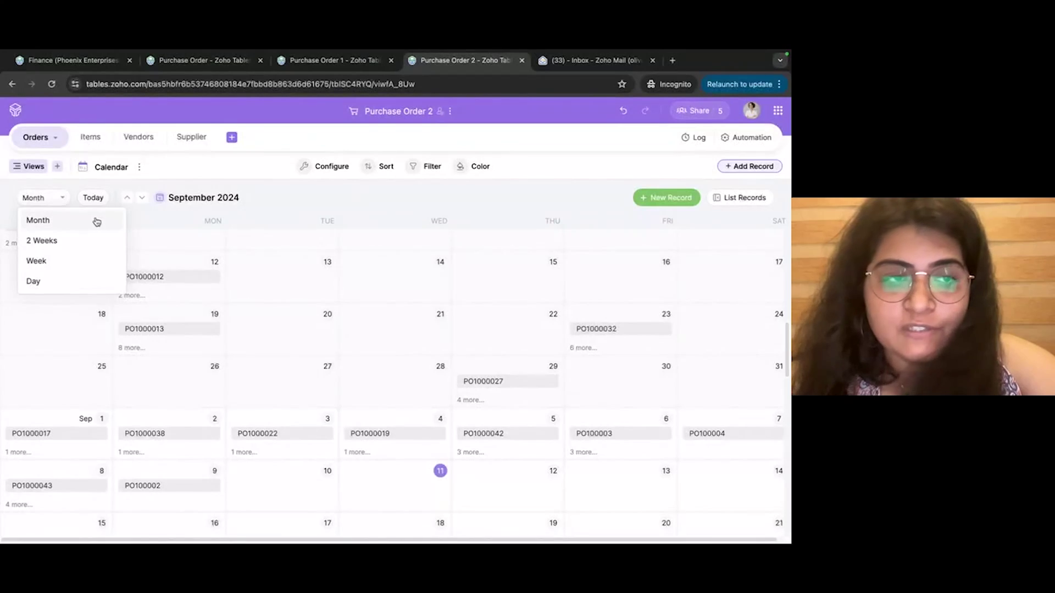
pyautogui.click(155, 218)
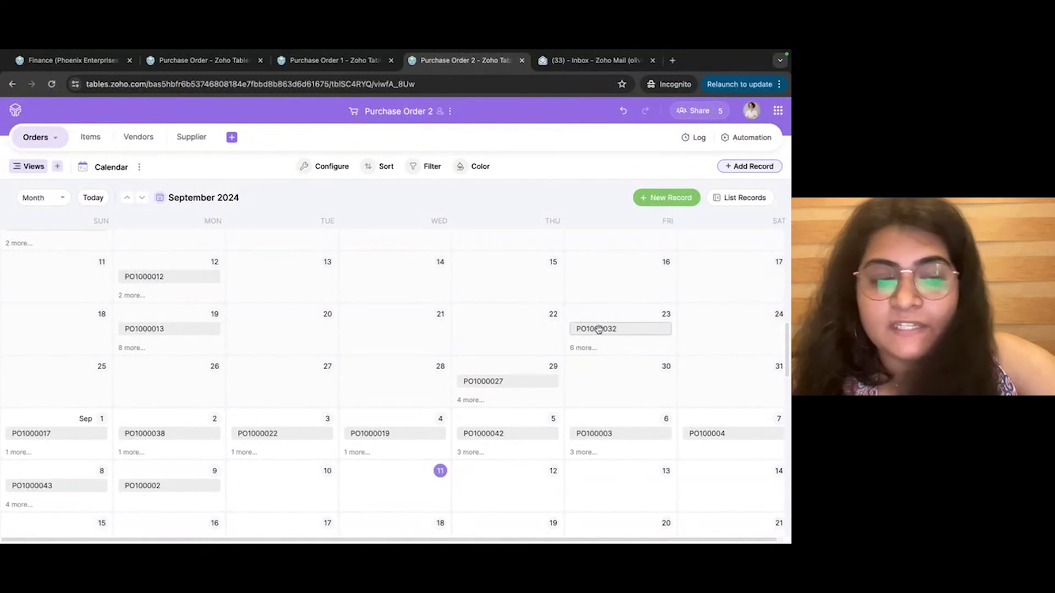
# Show the list of all records beside the calendar, look through their dates, and hide the list again.
pyautogui.click(723, 200)
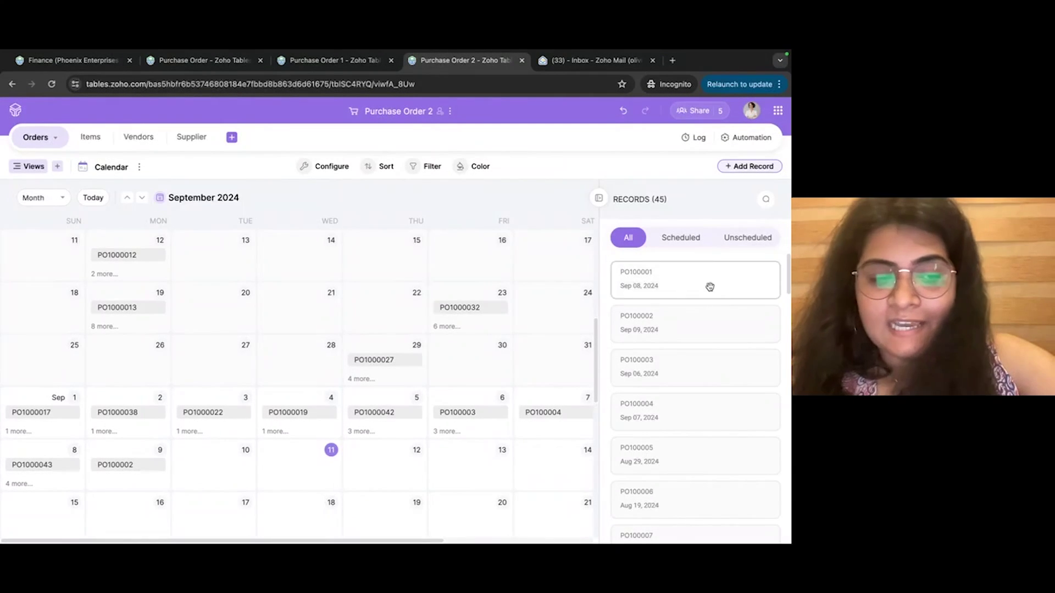
pyautogui.scroll(-5, 683, 413)
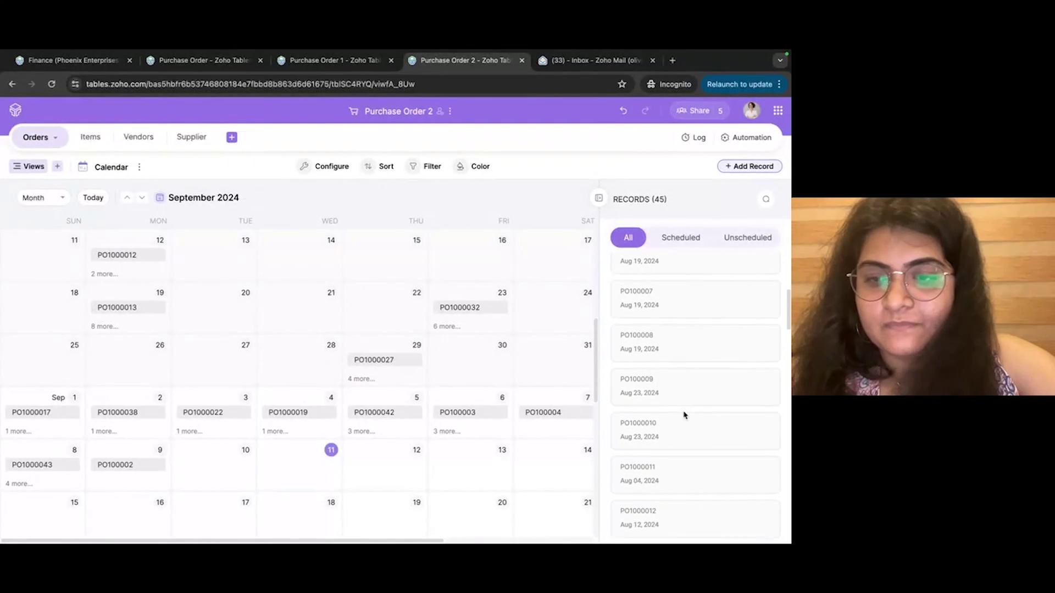
pyautogui.click(598, 199)
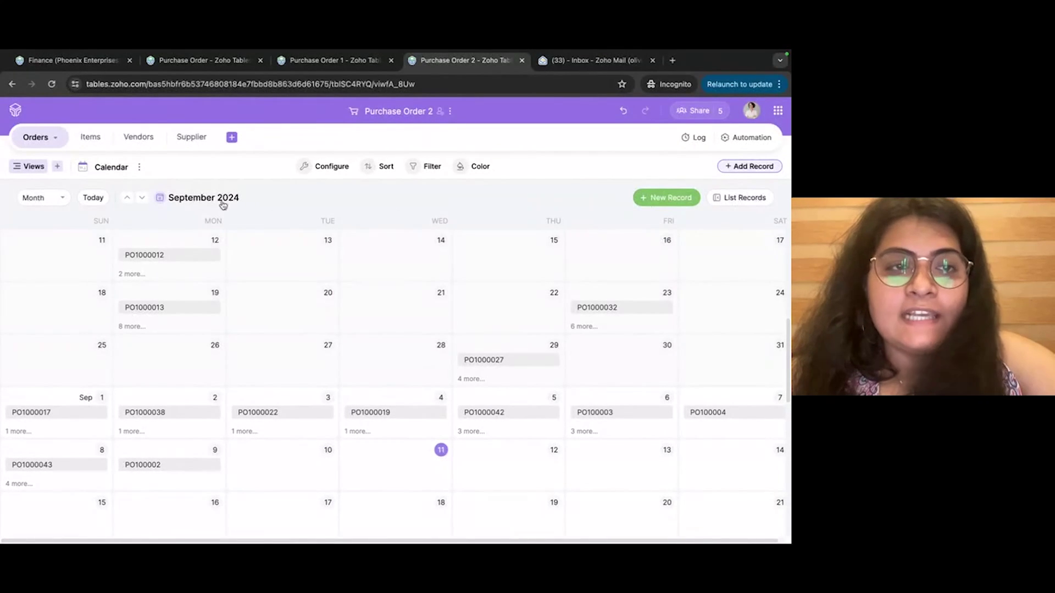
# Open the Items gallery view of the Items table and look through all the item cards.
pyautogui.click(104, 137)
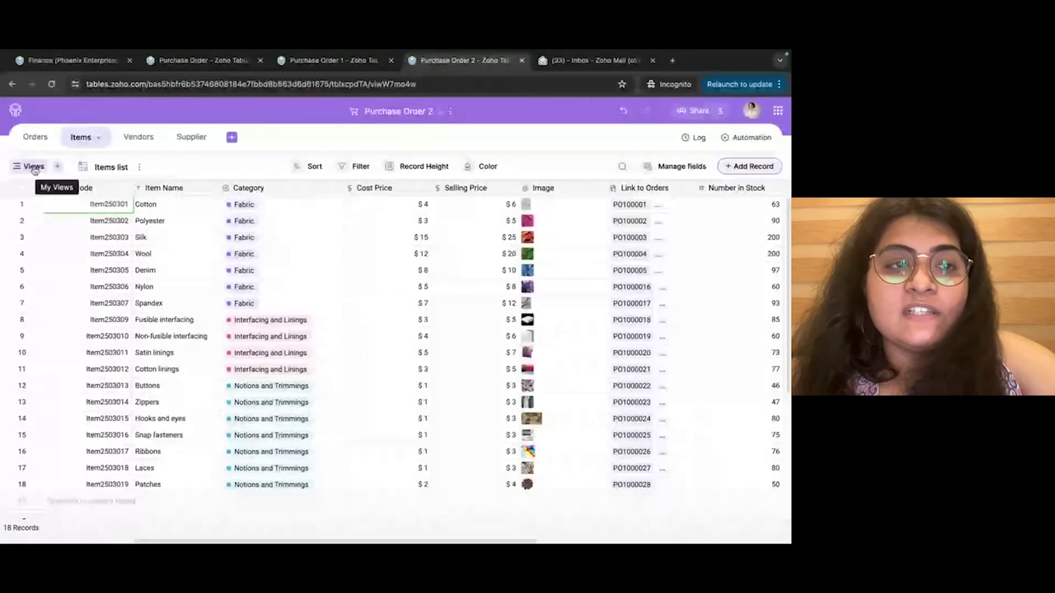
pyautogui.click(33, 166)
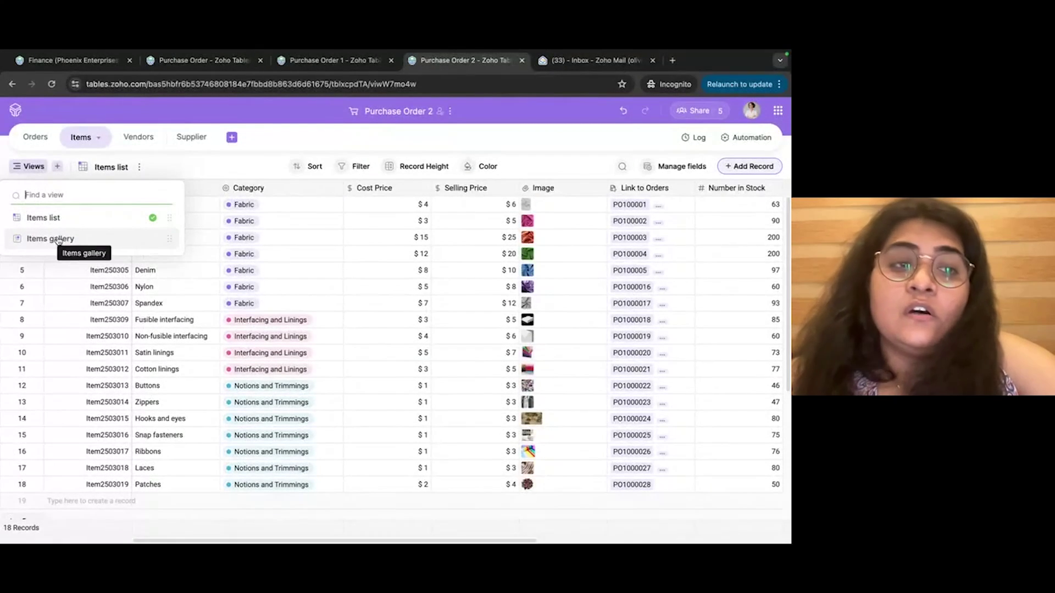
pyautogui.click(55, 239)
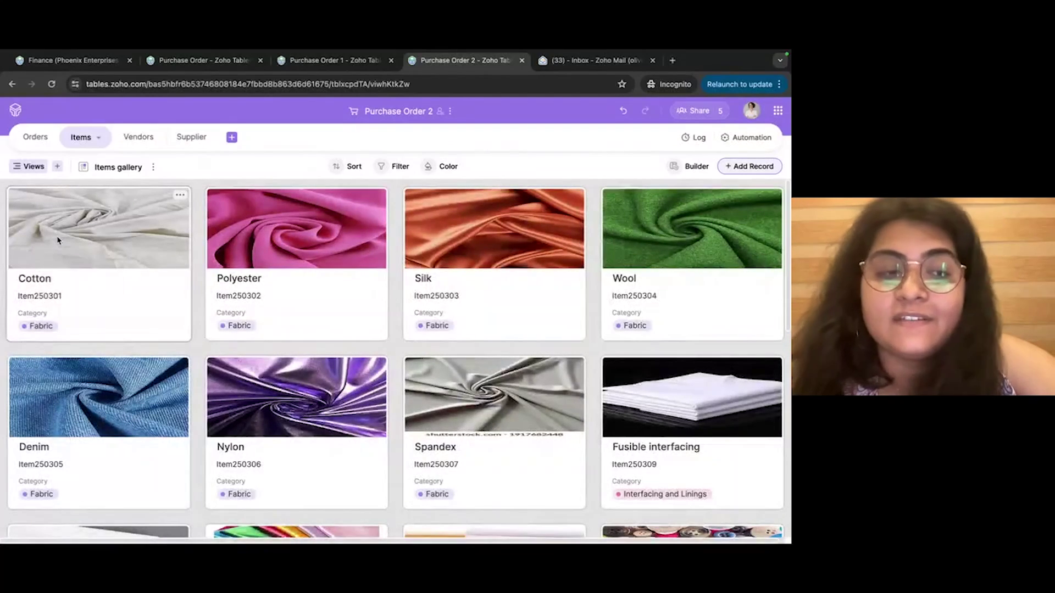
pyautogui.scroll(-3, 220, 362)
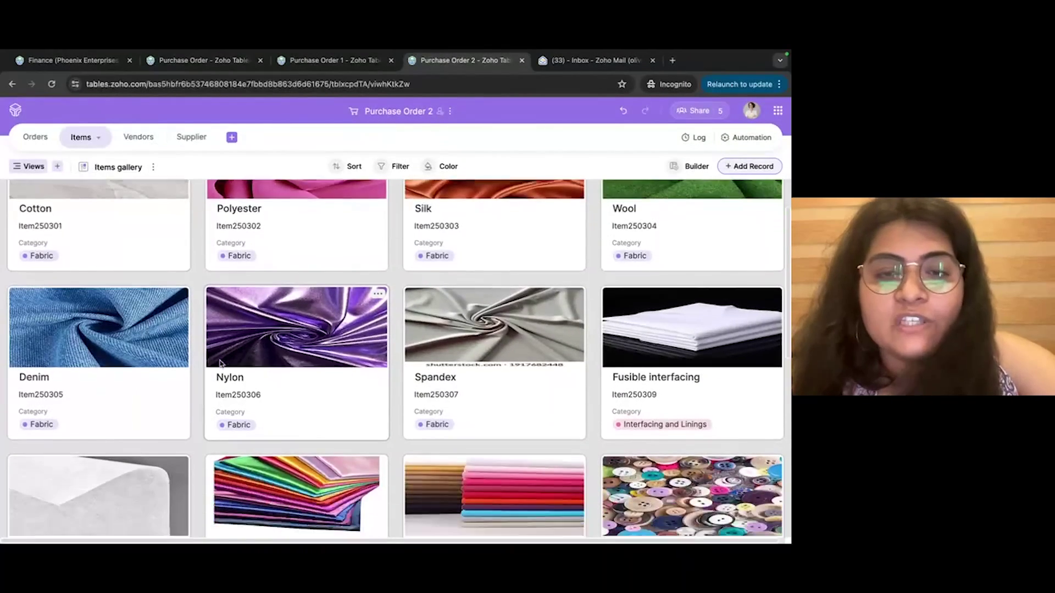
pyautogui.scroll(-4, 220, 364)
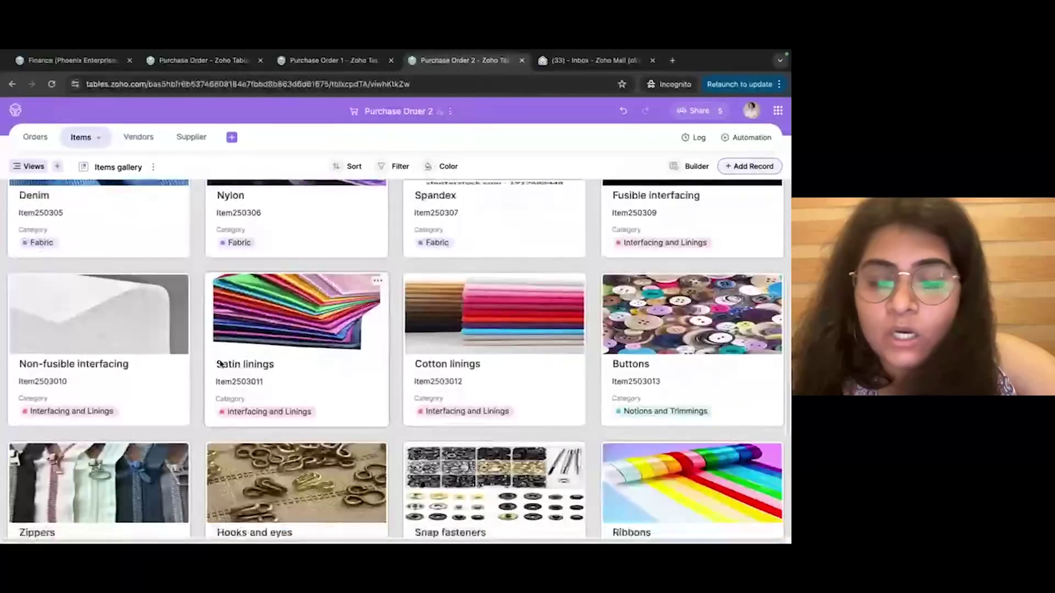
pyautogui.scroll(-2, 220, 364)
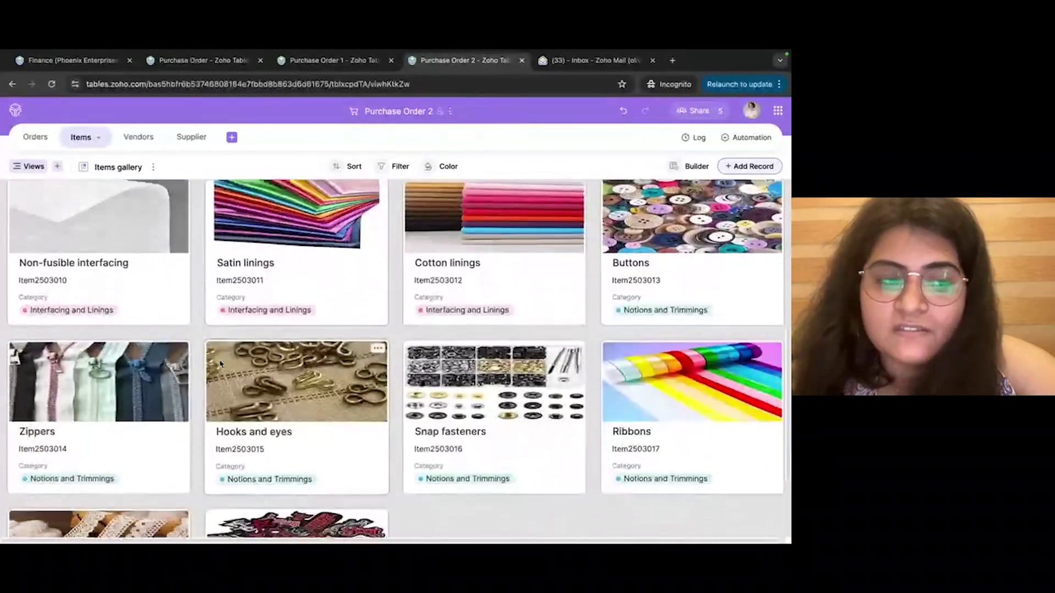
pyautogui.scroll(9, 220, 362)
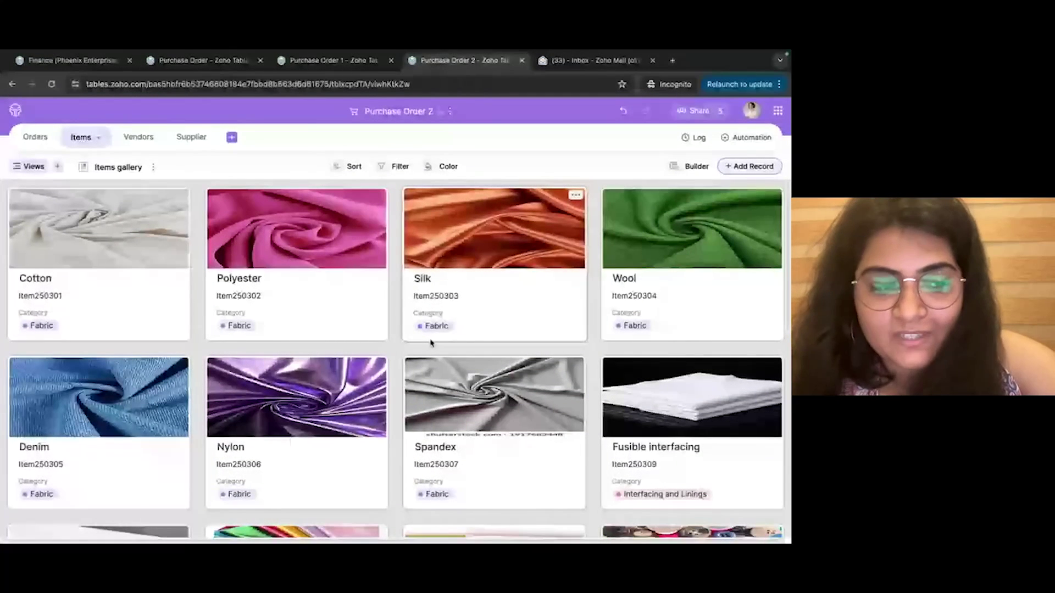
# Open the Form view of the Orders table and examine the Order Form's fields and its after-submission settings.
pyautogui.click(36, 138)
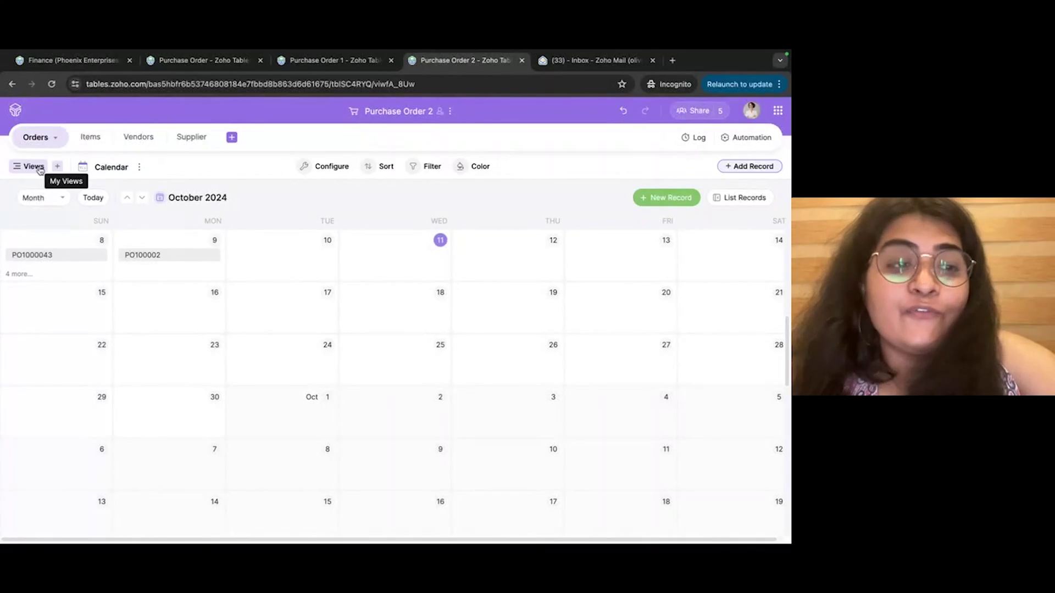
pyautogui.click(33, 166)
pyautogui.click(68, 302)
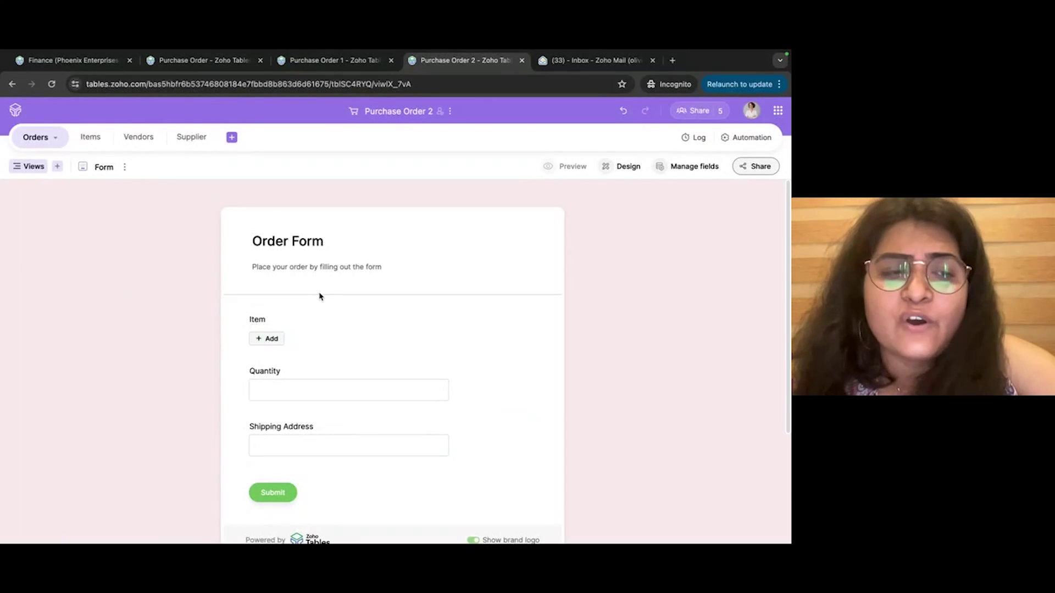
pyautogui.scroll(-3, 320, 297)
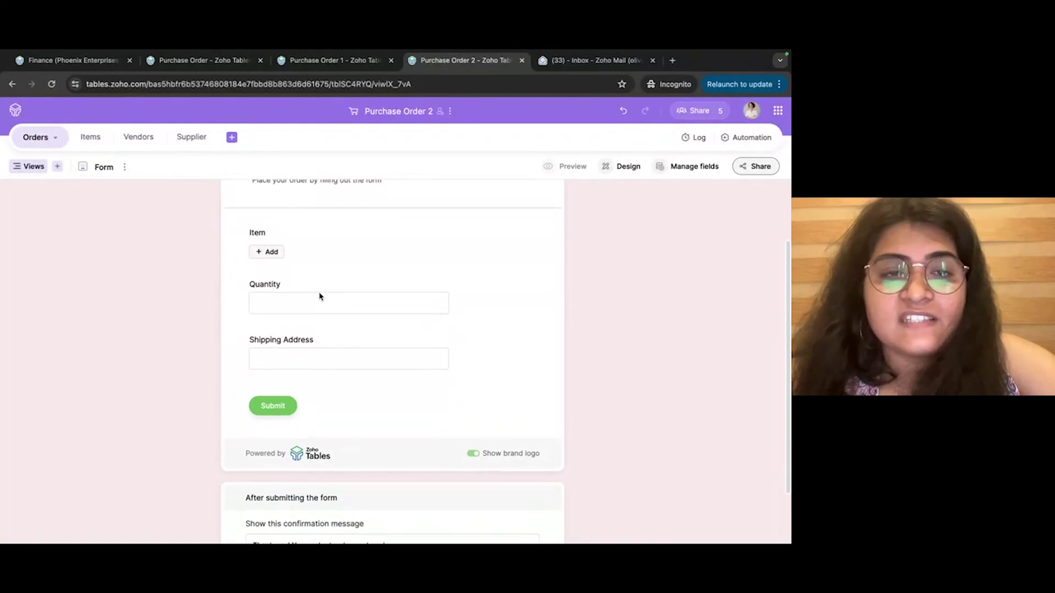
pyautogui.scroll(3, 320, 297)
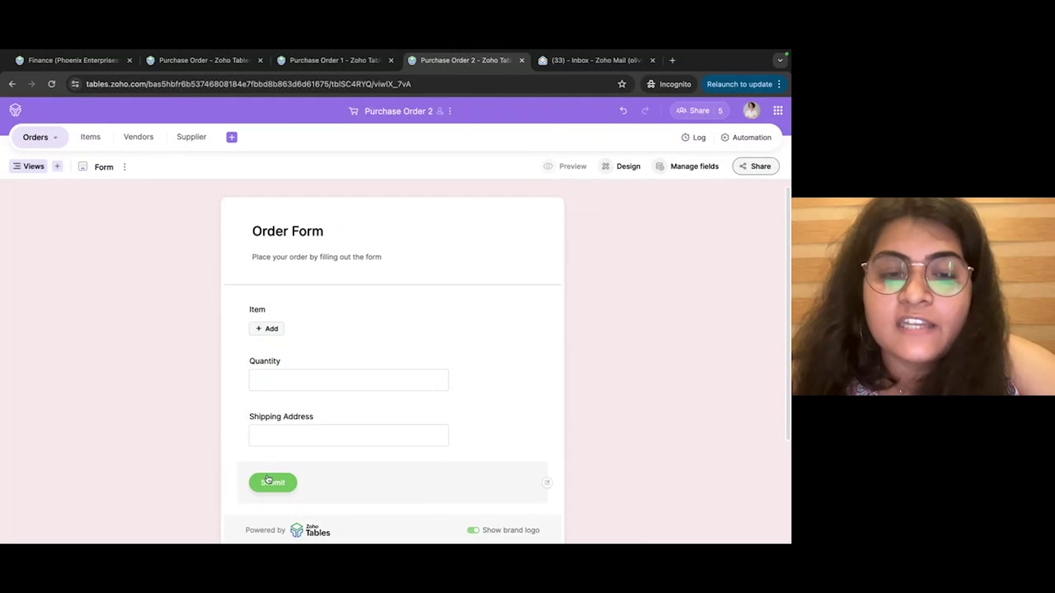
# Open the Order list view of the Orders table and look through its records down to the last one.
pyautogui.click(32, 167)
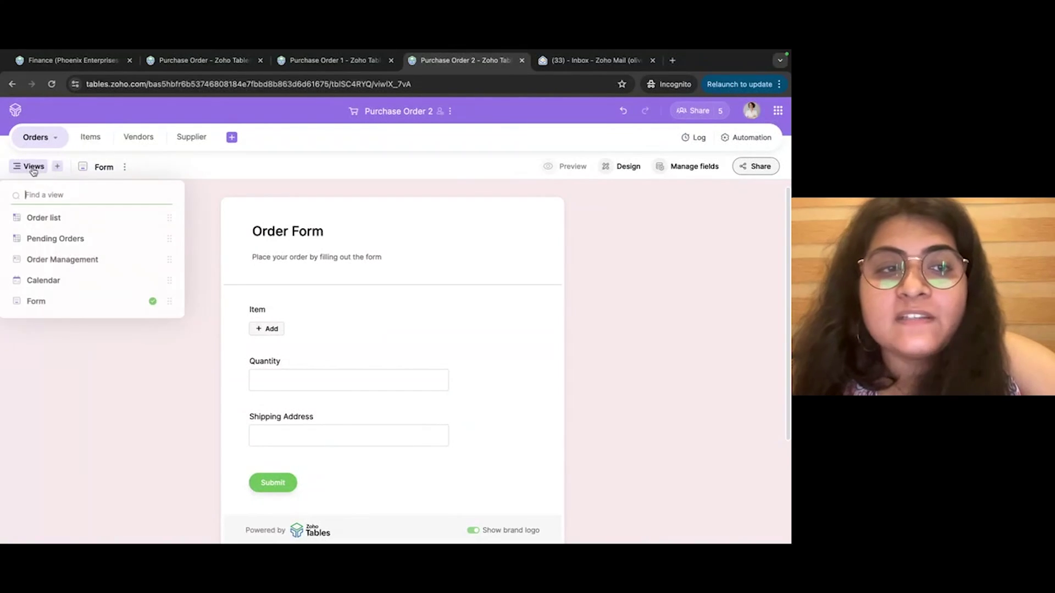
pyautogui.click(52, 219)
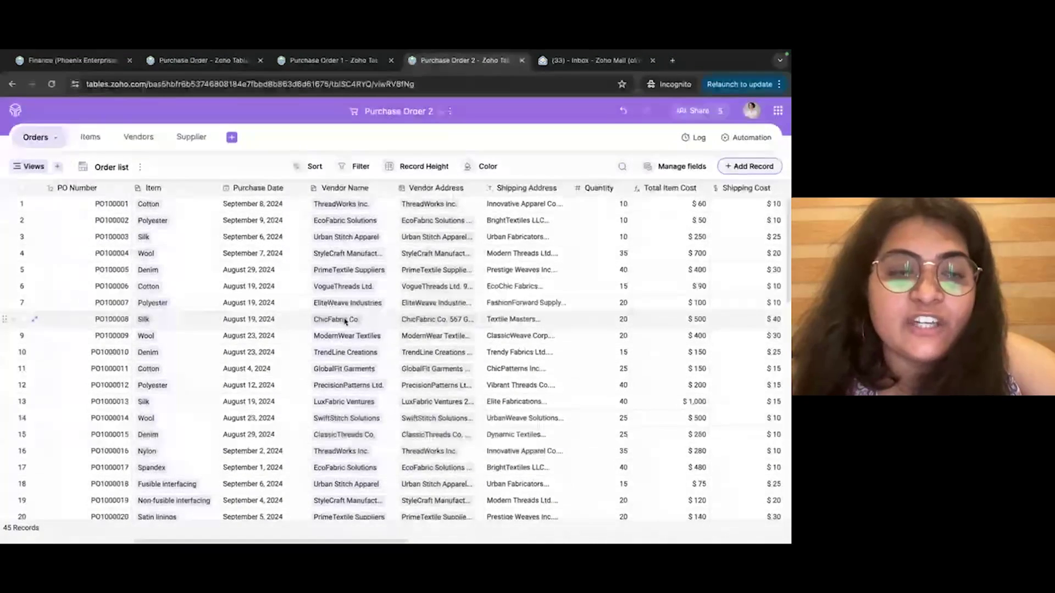
pyautogui.scroll(-10, 337, 325)
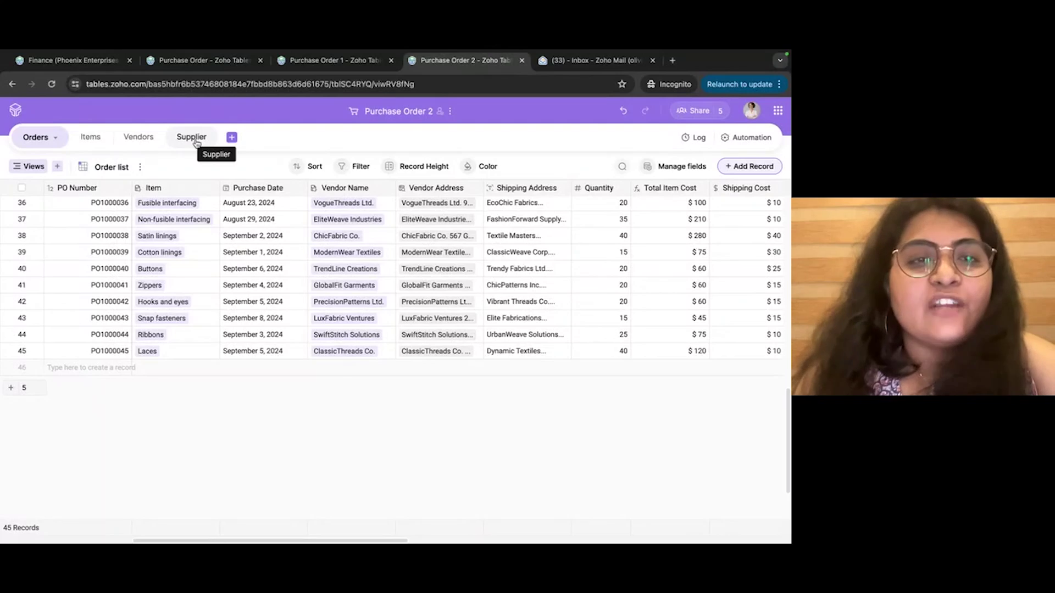
# Start sharing only the Order list view and add a suggested collaborator as recipient.
pyautogui.click(689, 113)
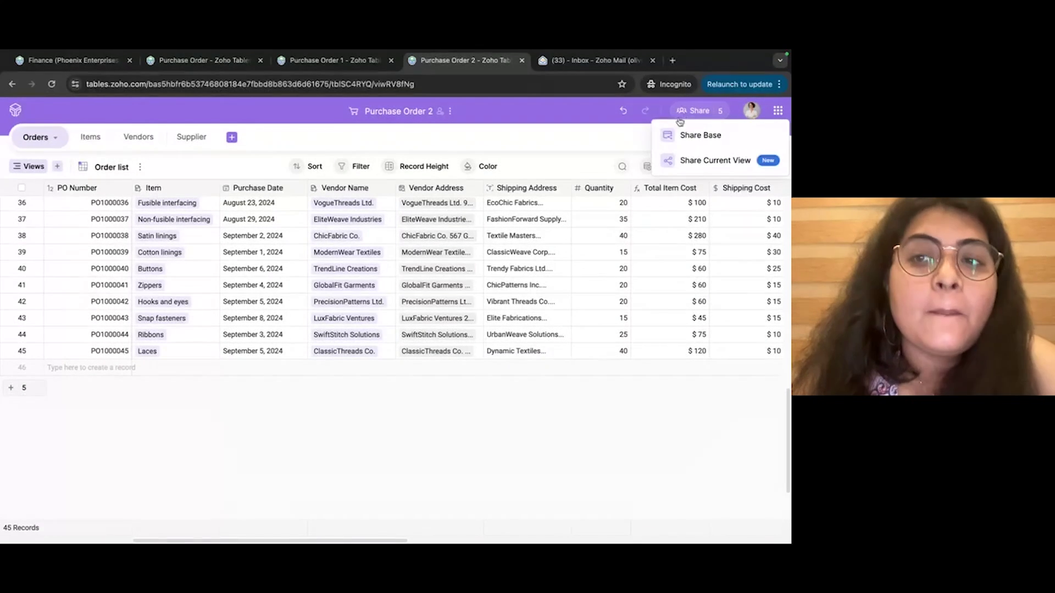
pyautogui.click(721, 165)
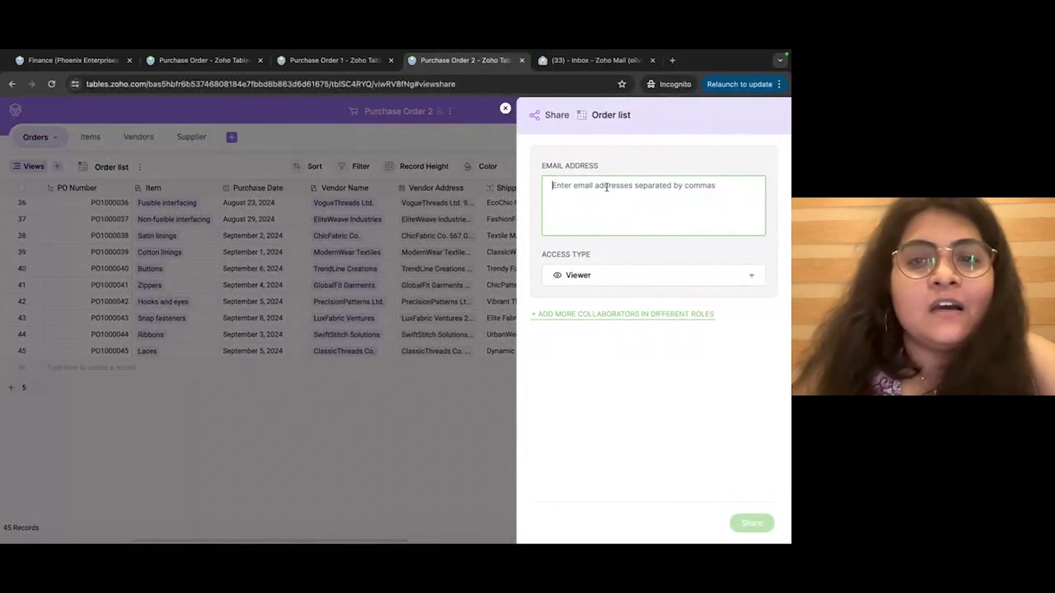
pyautogui.write('a')
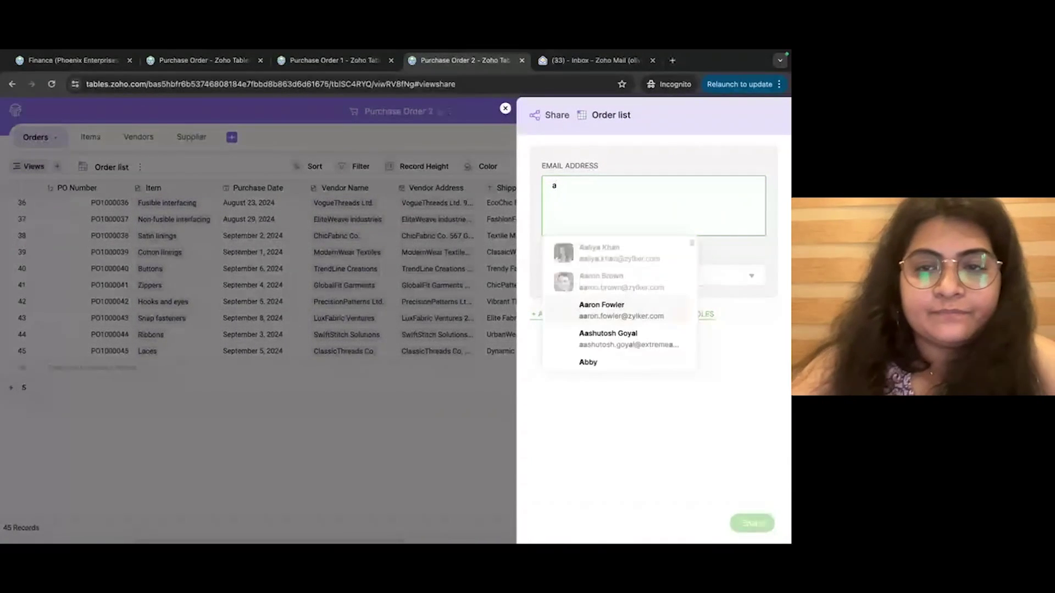
pyautogui.scroll(-1, 591, 329)
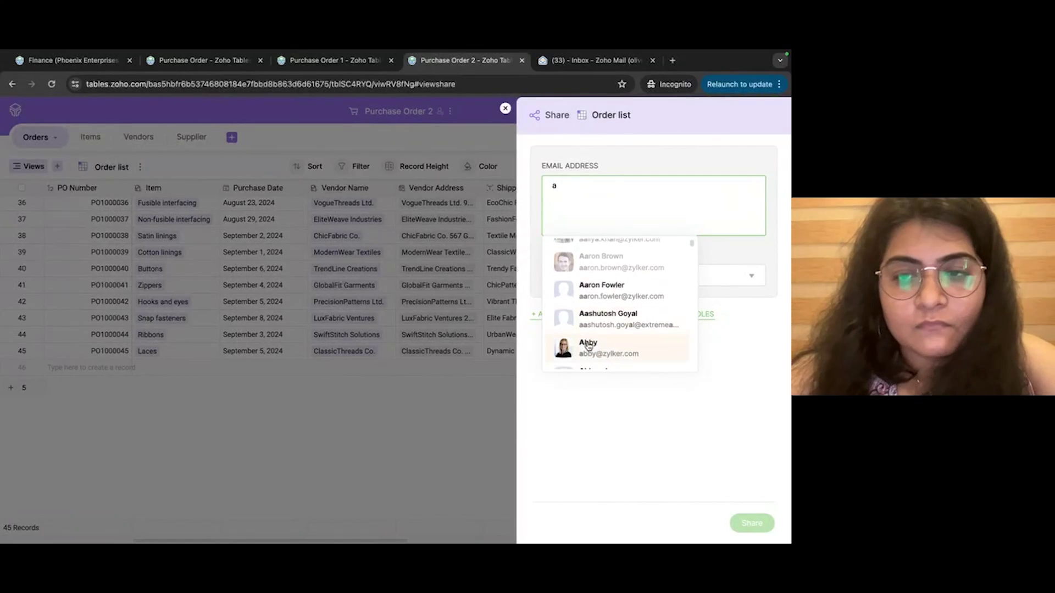
pyautogui.click(597, 354)
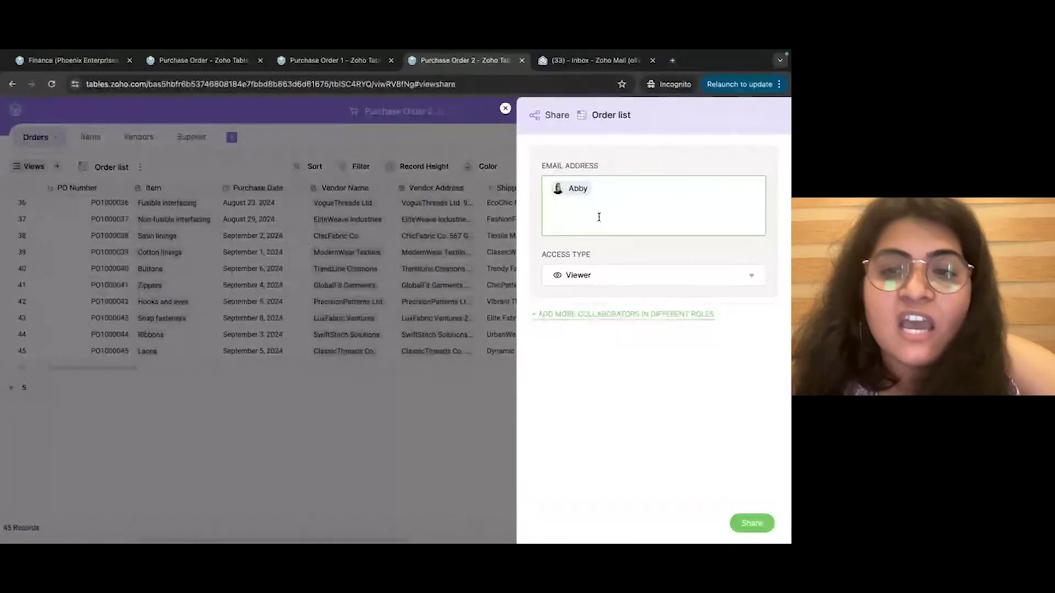
# Examine the access types offered for sharing the Order list view and close the sharing settings without sharing.
pyautogui.click(601, 279)
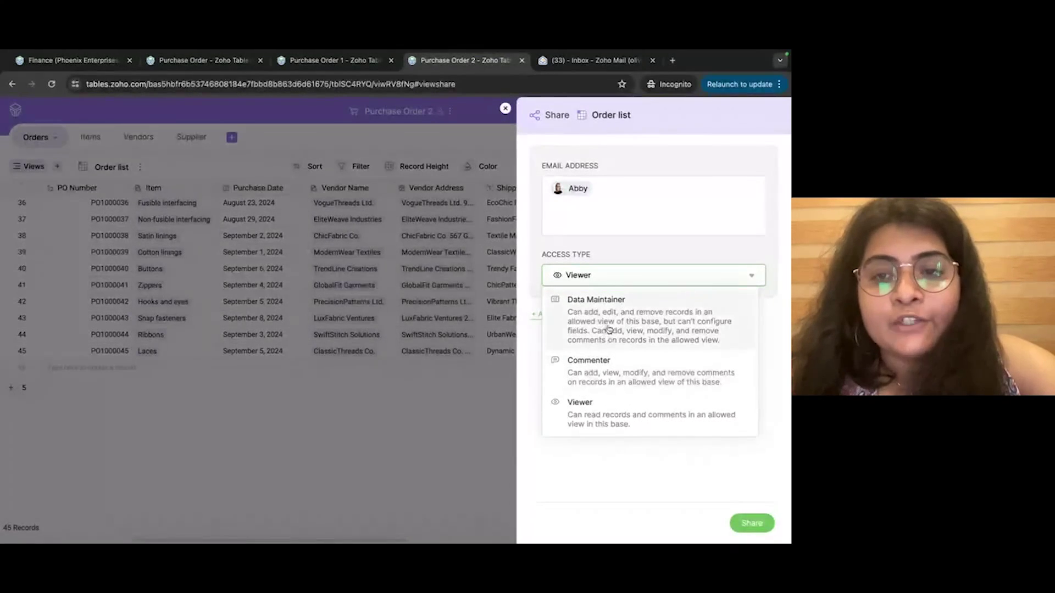
pyautogui.click(633, 275)
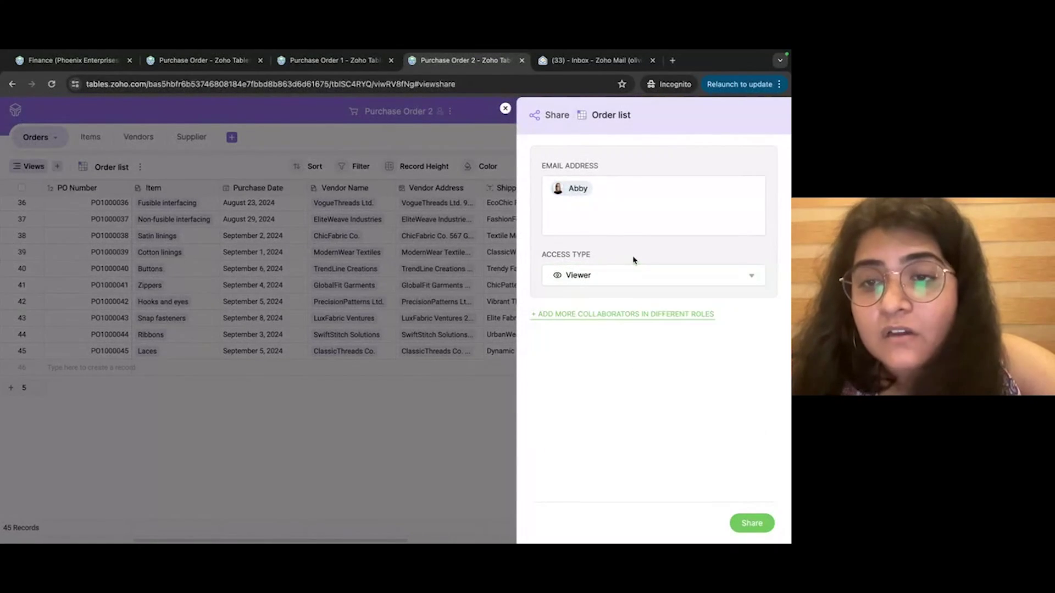
pyautogui.click(505, 108)
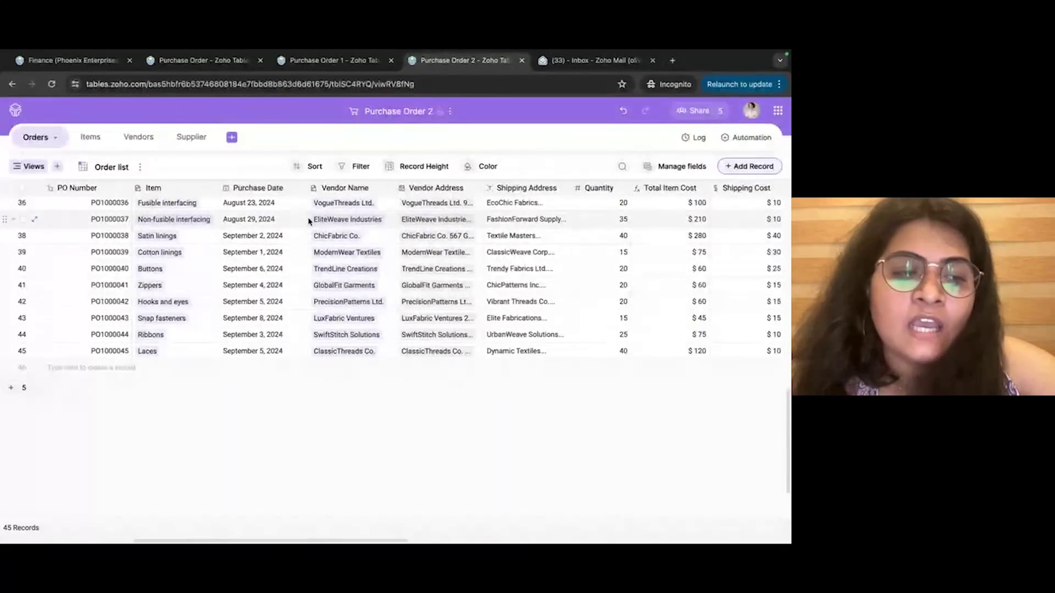
# Open the Order Management Kanban view, examine the access types offered for sharing it, and close the sharing settings.
pyautogui.click(34, 167)
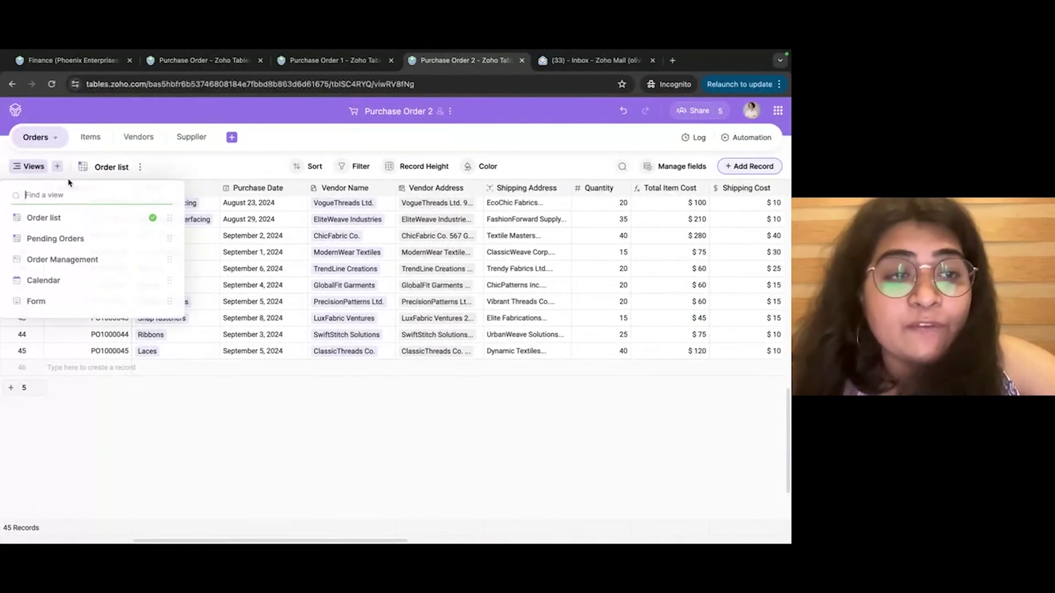
pyautogui.click(63, 260)
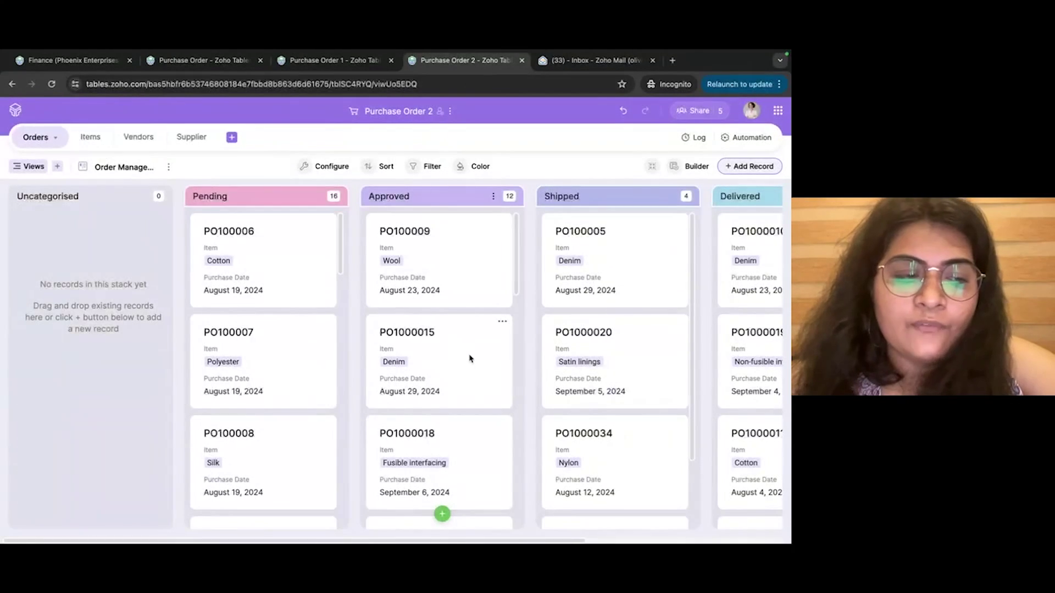
pyautogui.click(695, 112)
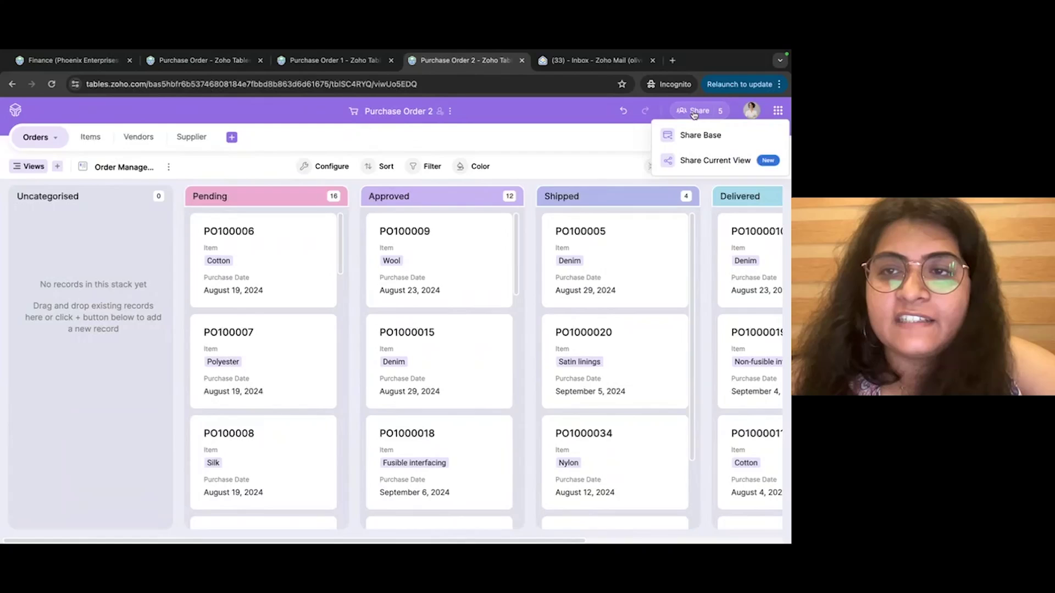
pyautogui.click(690, 161)
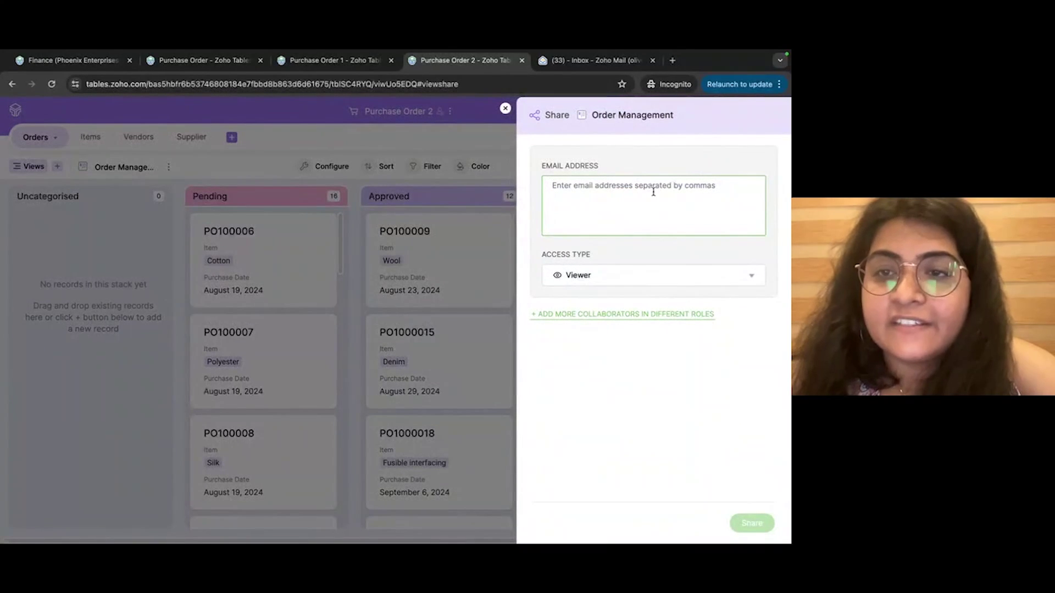
pyautogui.click(583, 279)
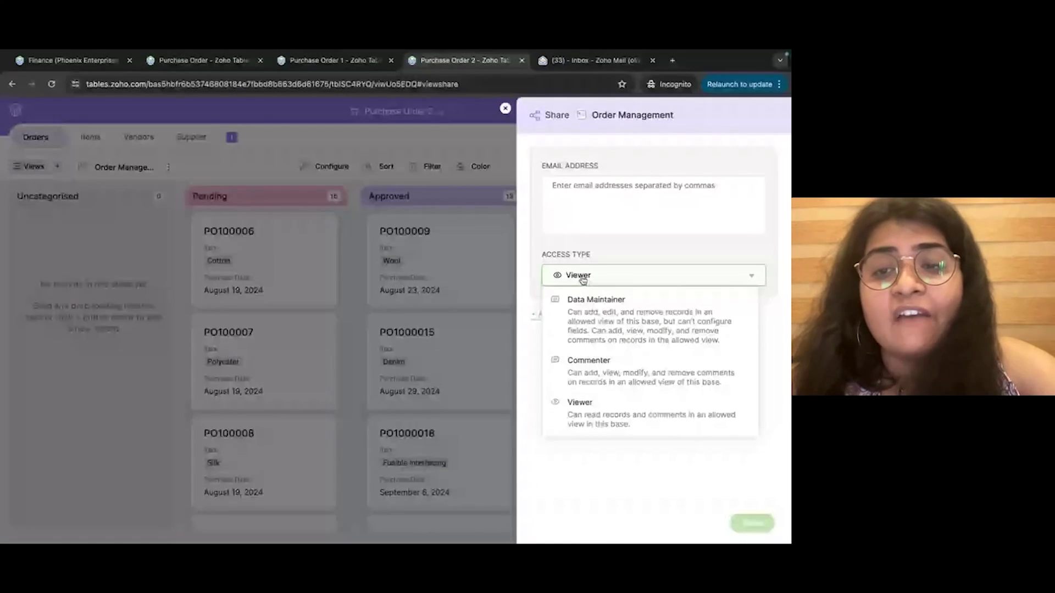
pyautogui.click(557, 424)
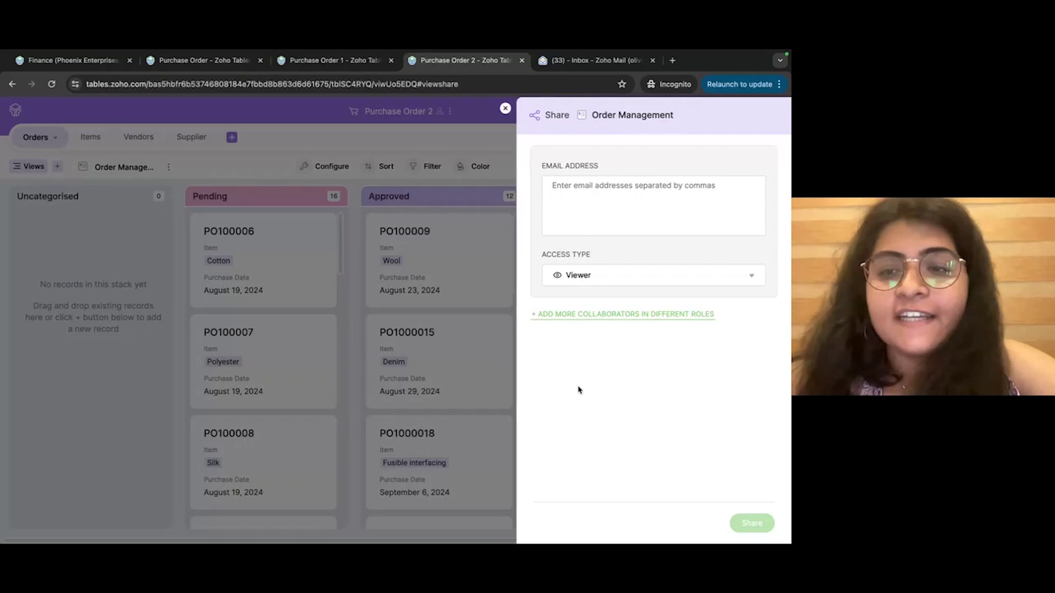
pyautogui.click(505, 108)
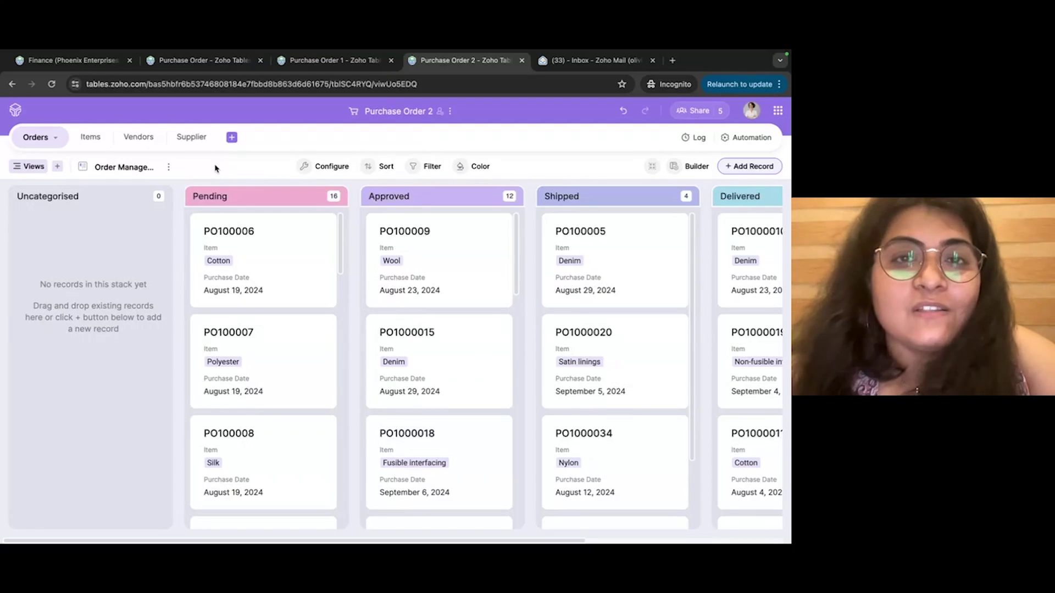
pyautogui.hotkey('ctrl', 'Left')
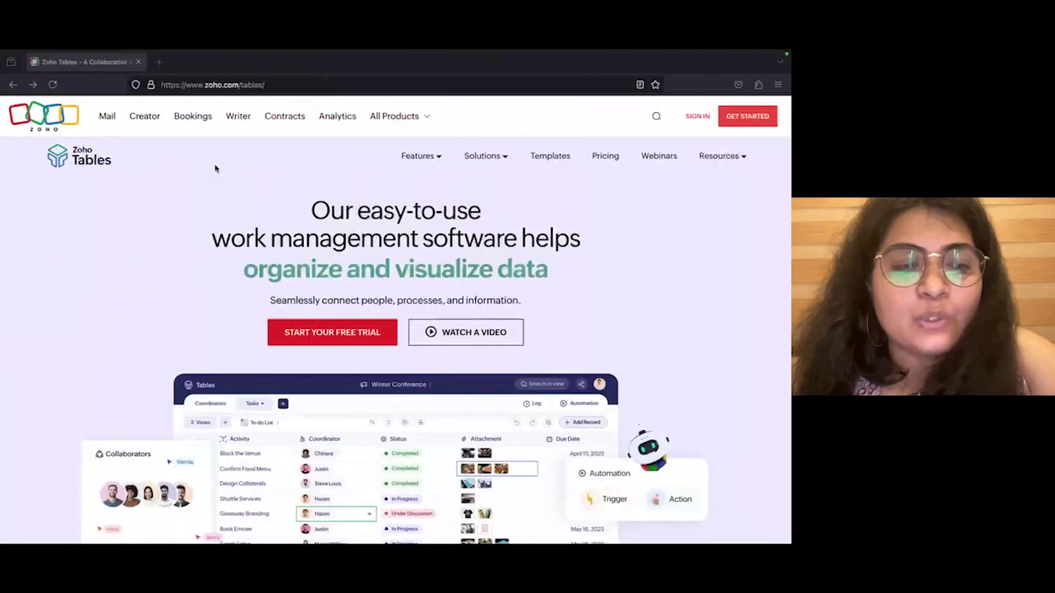
pyautogui.hotkey('ctrl', 'Left')
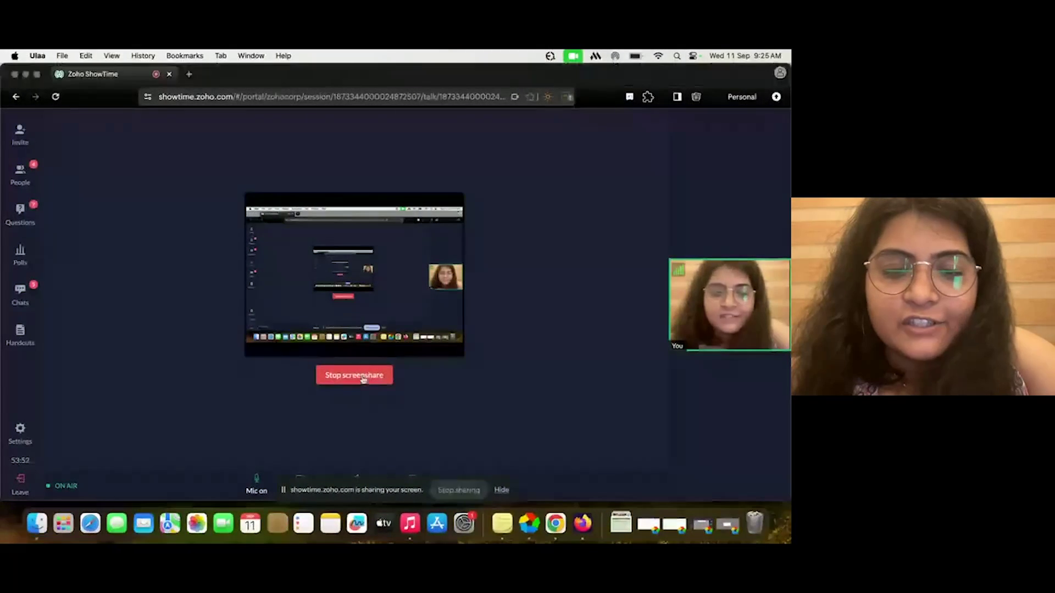